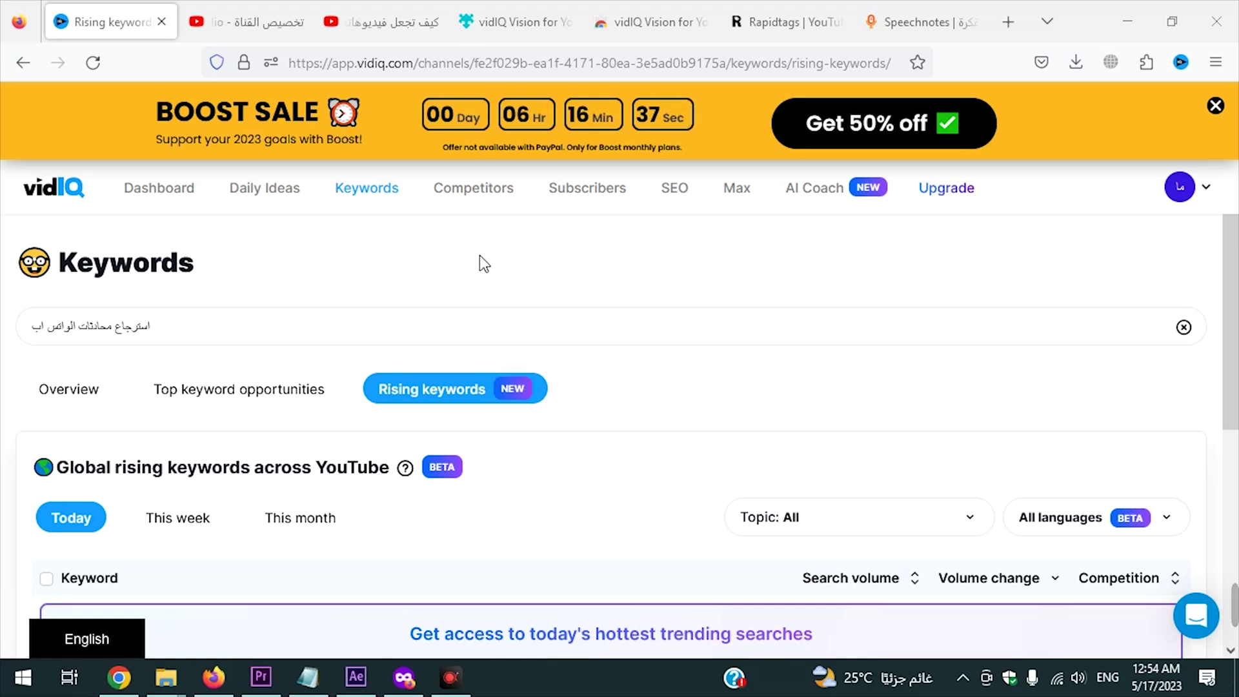
Check the vidIQ Vision for YouTube pages in the Chrome Web Store and Firefox Add-ons, and view the installed extension's shortcuts
click(640, 34)
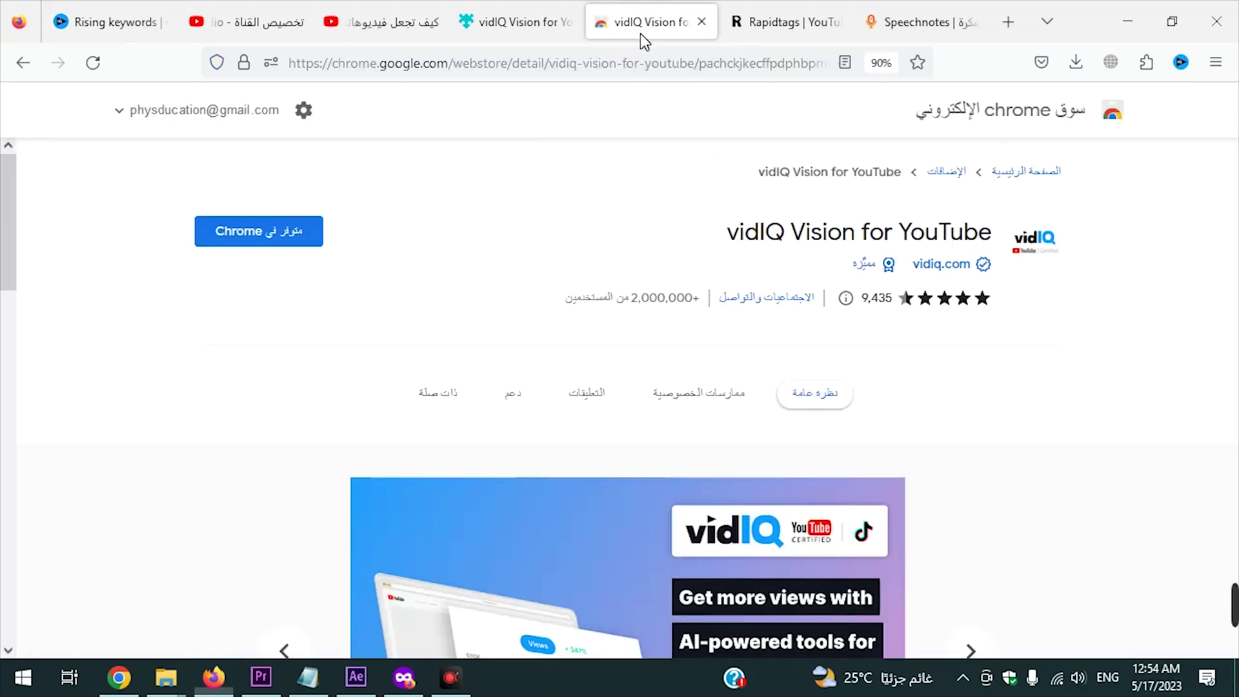
click(501, 21)
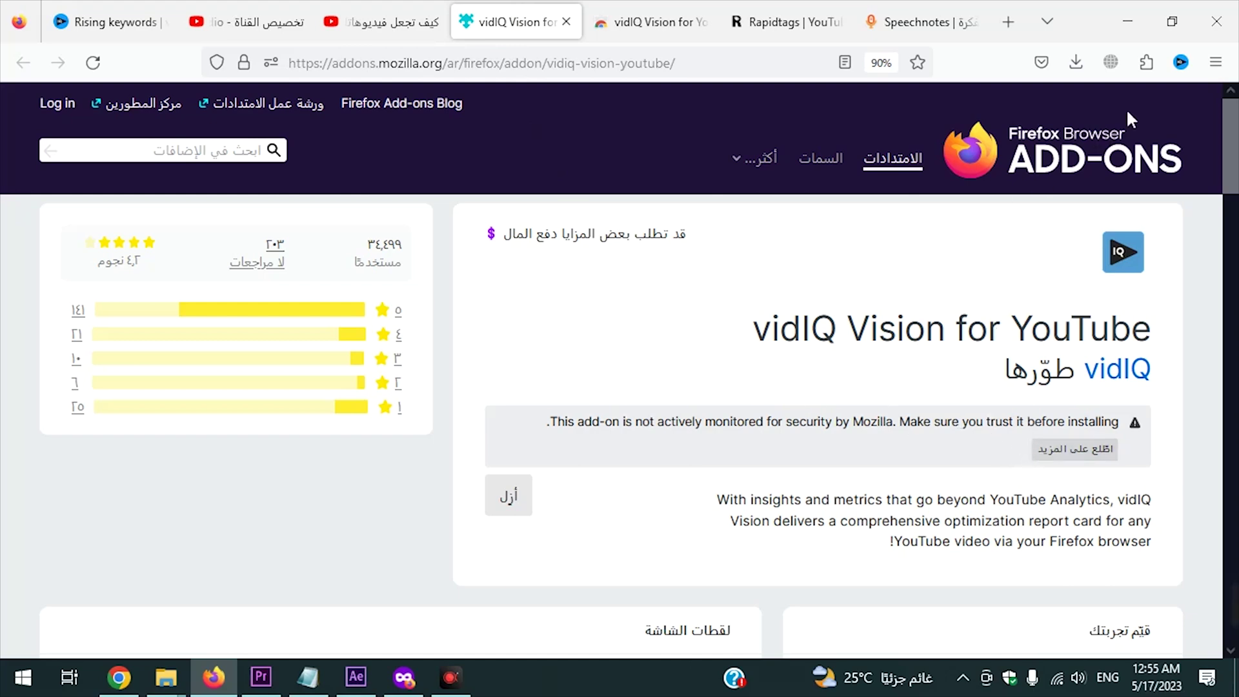
click(1148, 67)
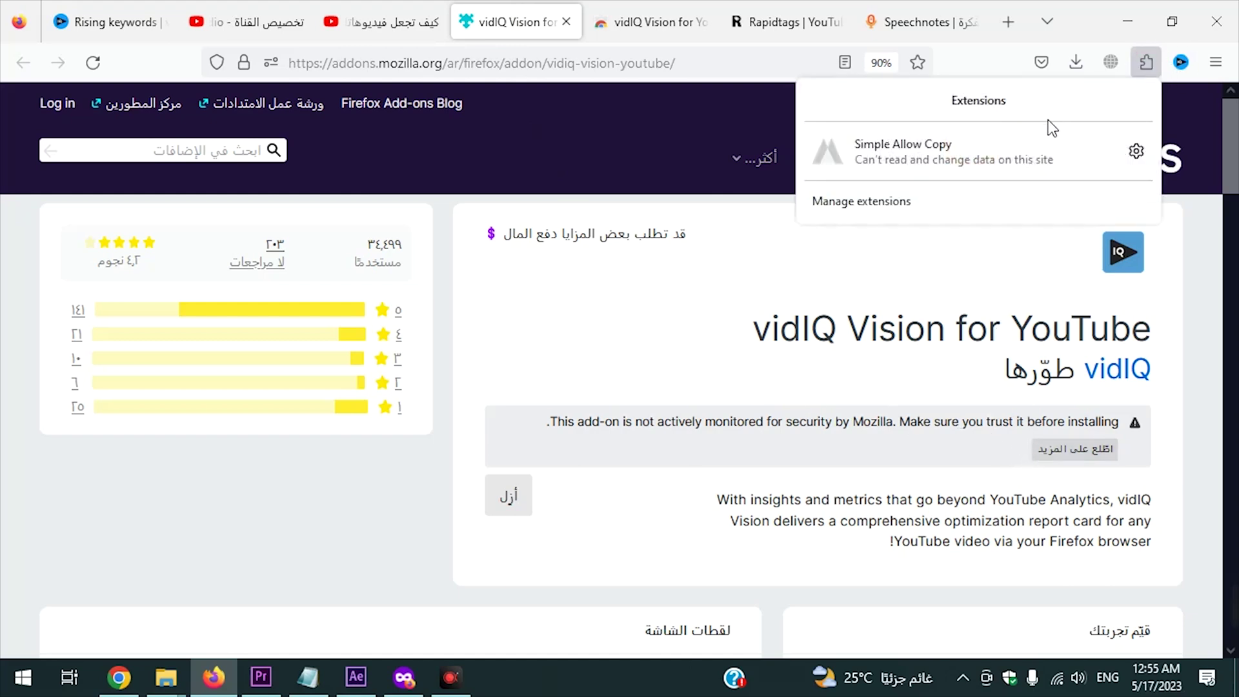
click(1181, 62)
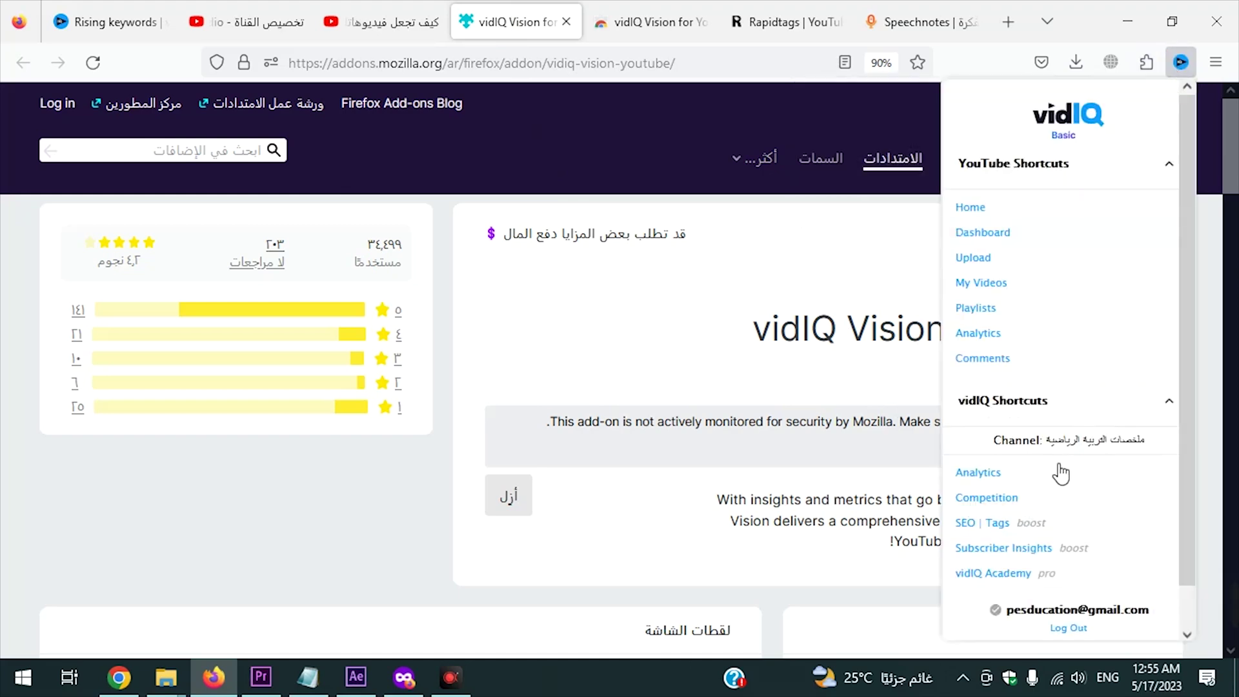
click(342, 494)
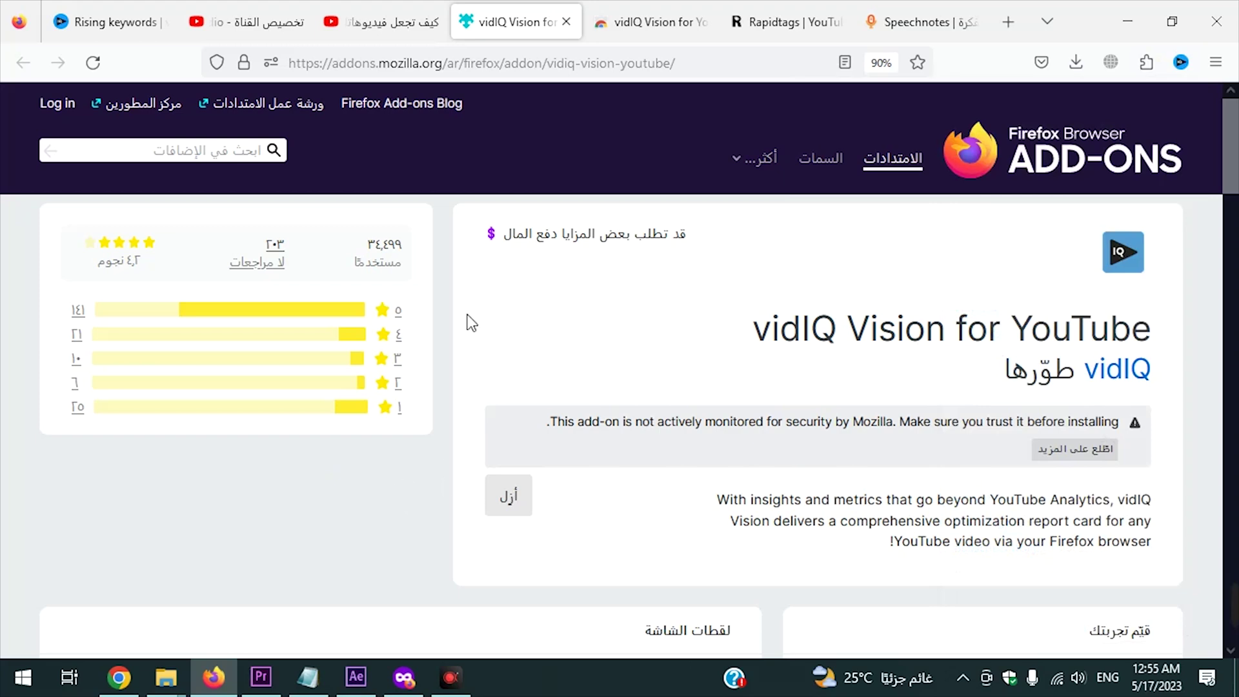
click(382, 29)
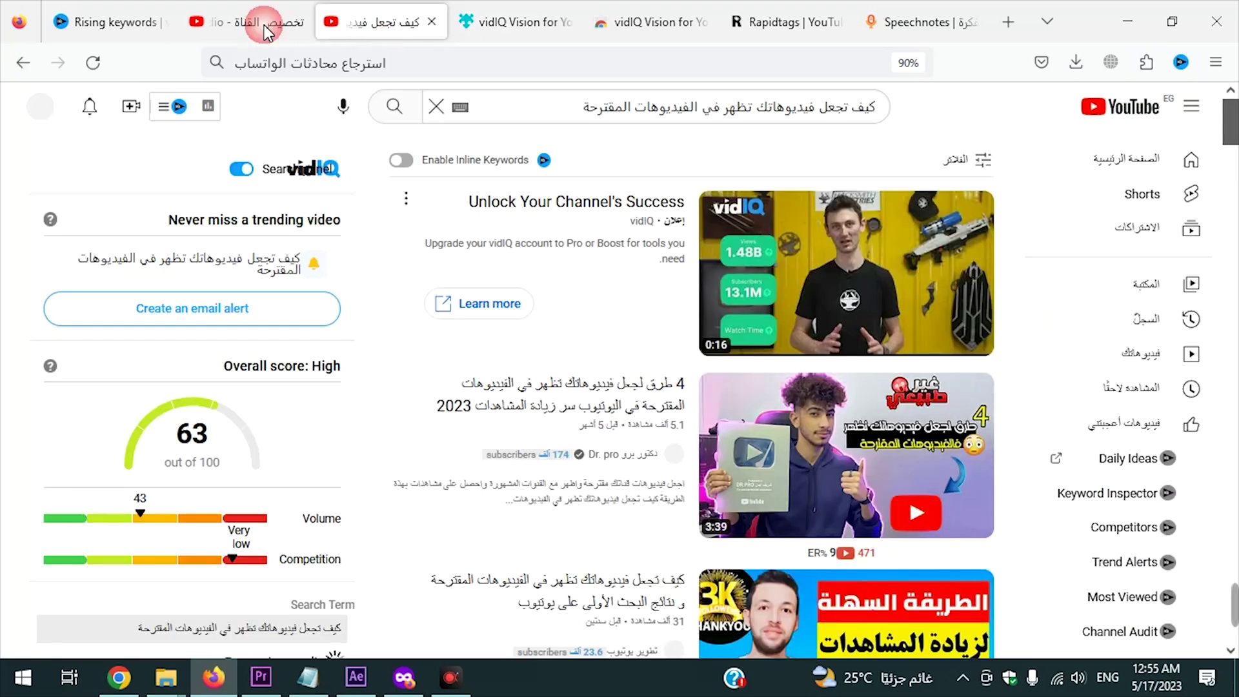
click(195, 21)
click(105, 26)
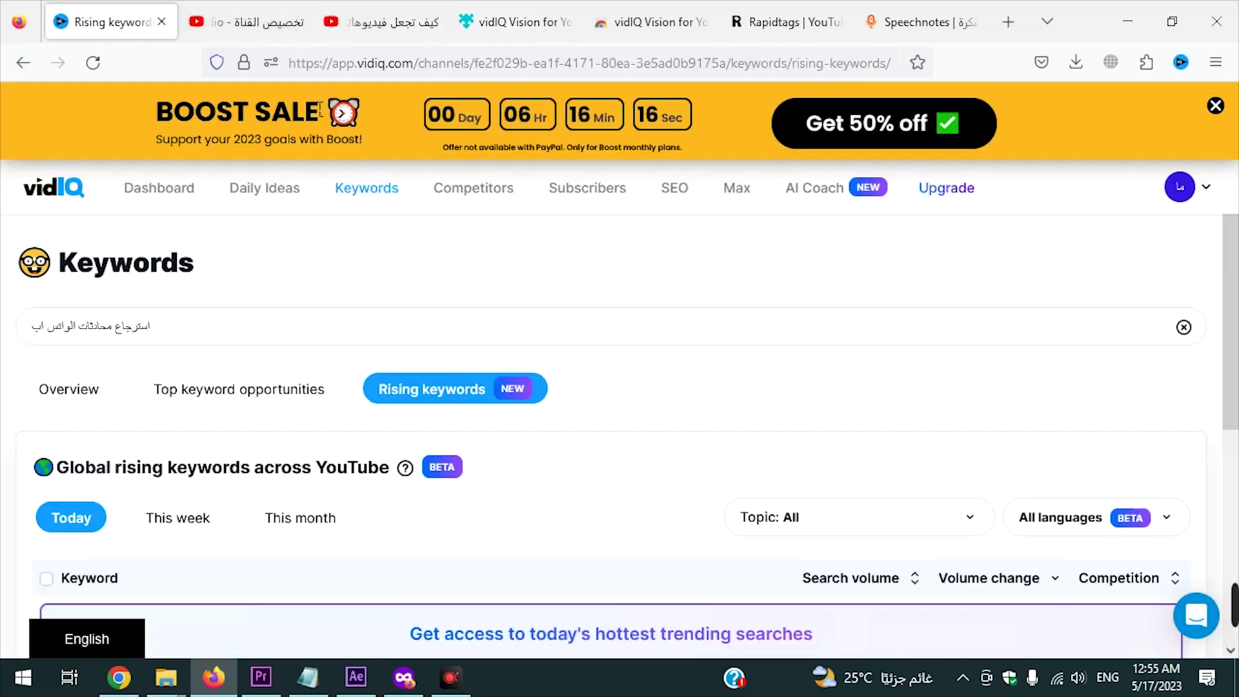
In YouTube Studio, upload the video file "كيف تجعل فيديوهاتك تظهر في الفيديوهات المقترحة"
click(249, 32)
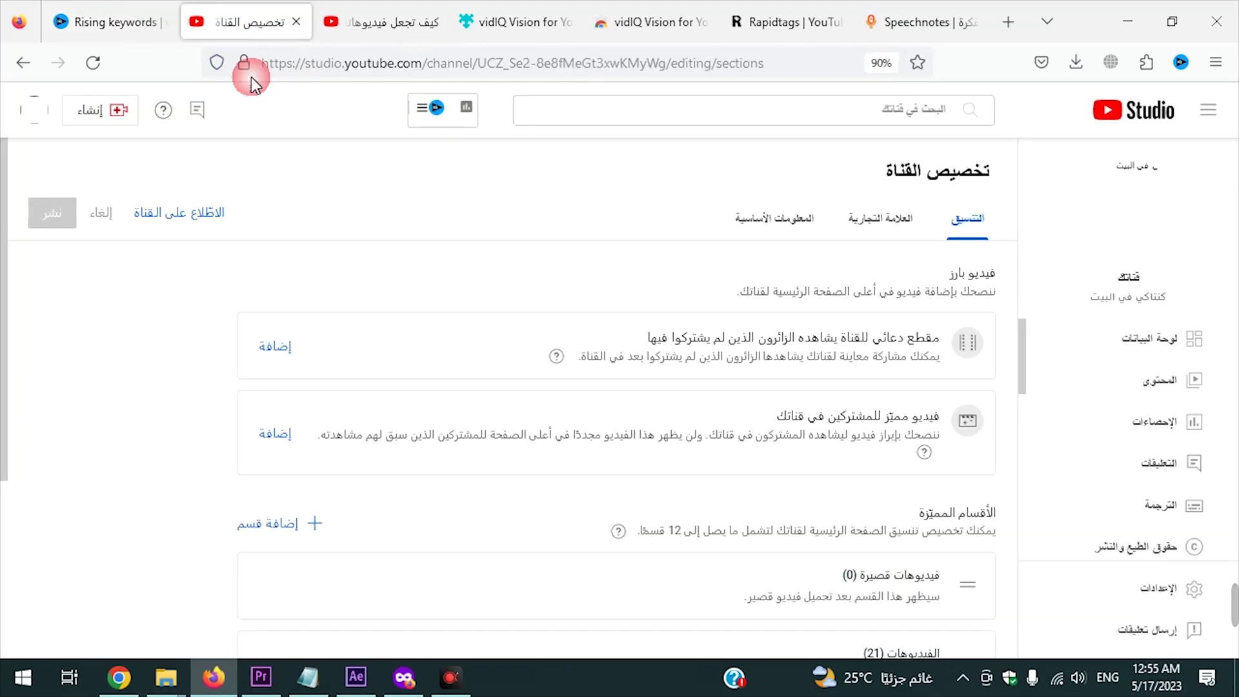
click(107, 111)
click(150, 149)
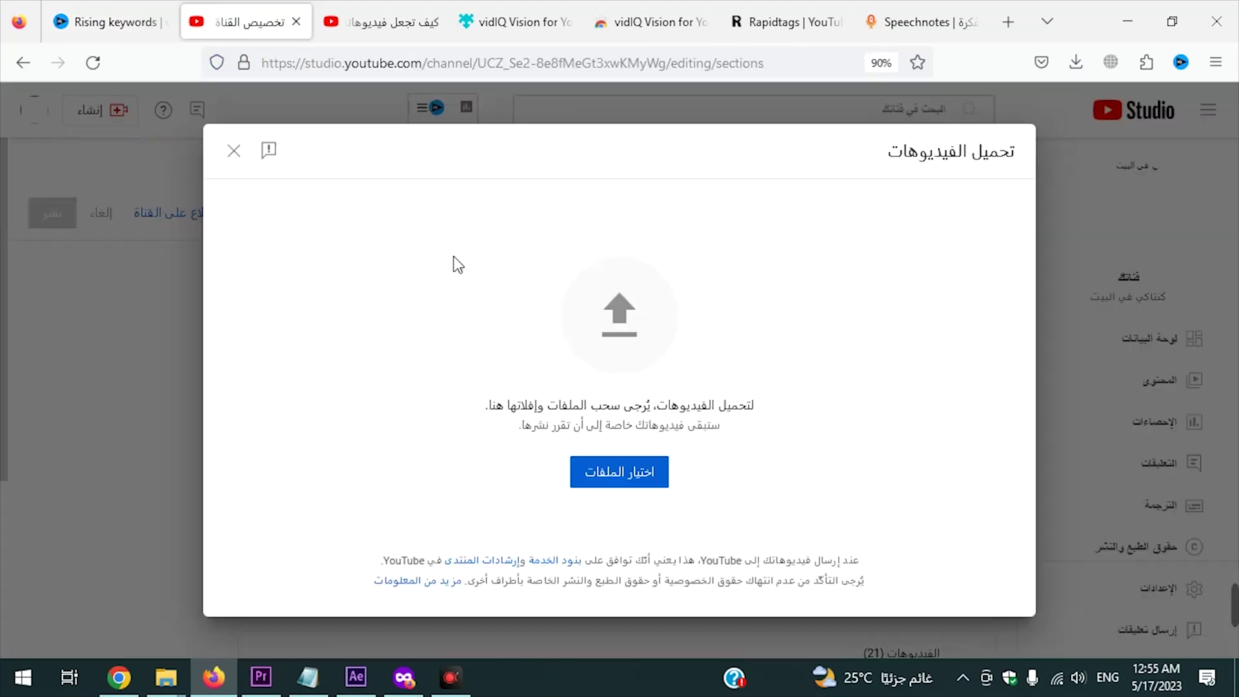
click(618, 332)
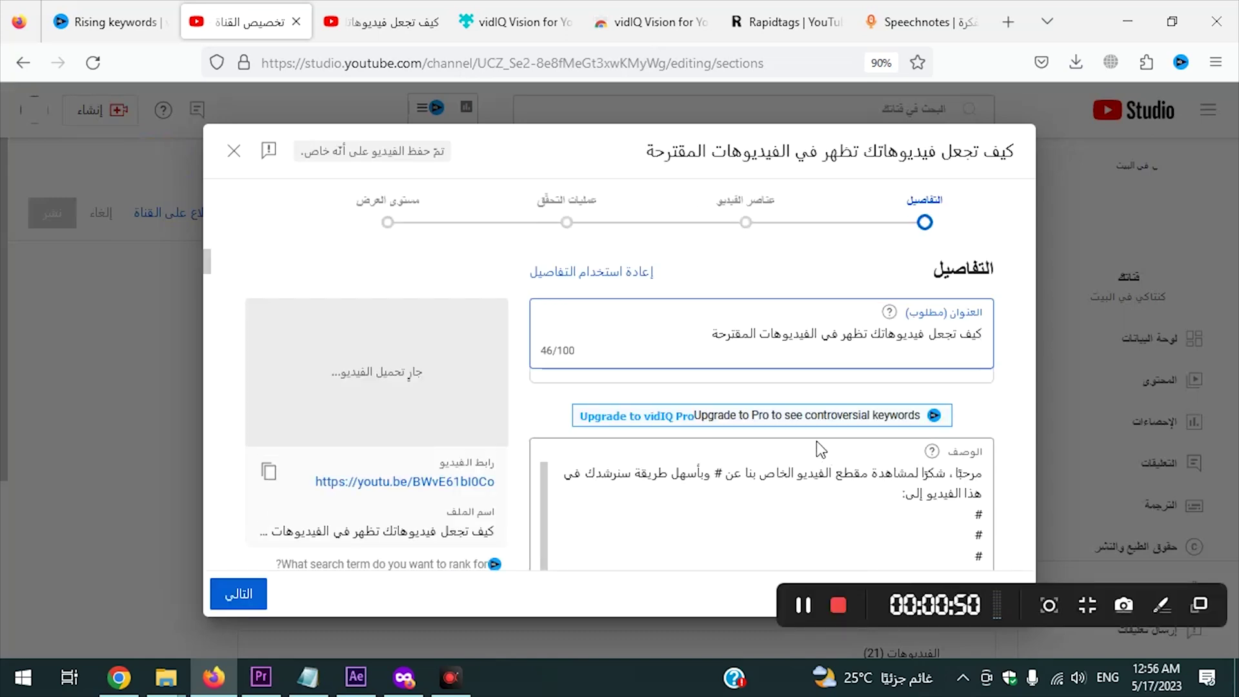
Copy the full video title from the upload details
drag(984, 342, 721, 348)
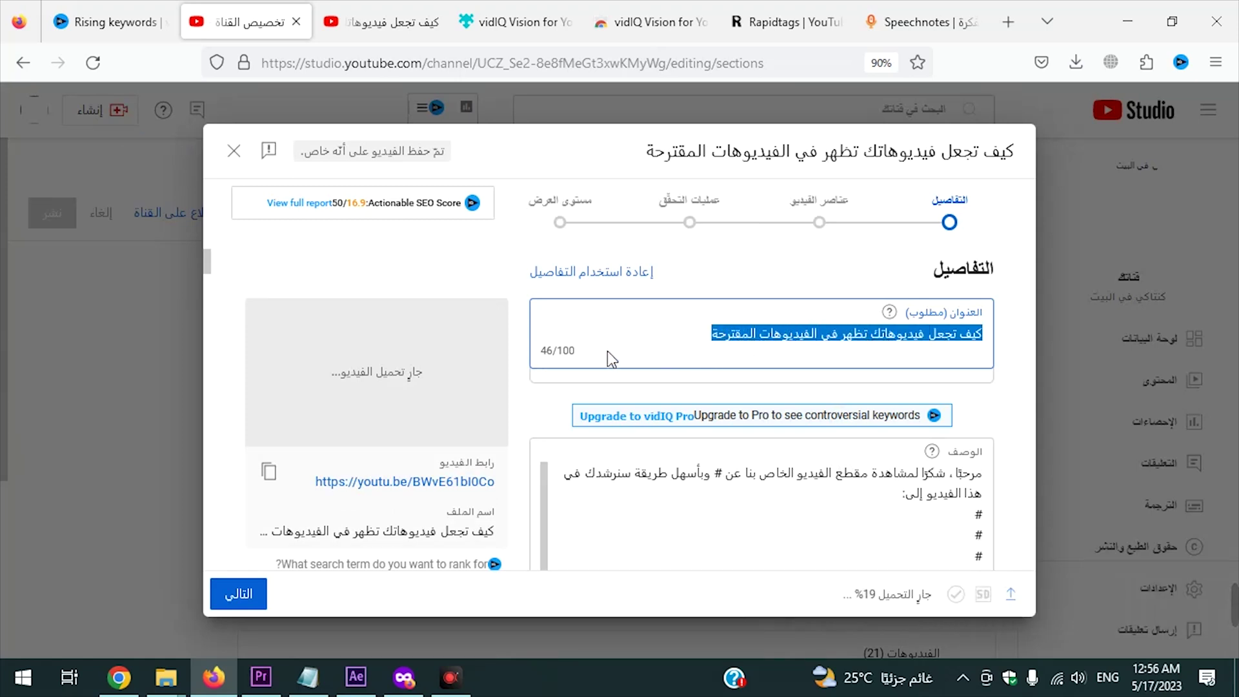
scroll(614, 359, down, 3)
scroll(867, 352, up, 3)
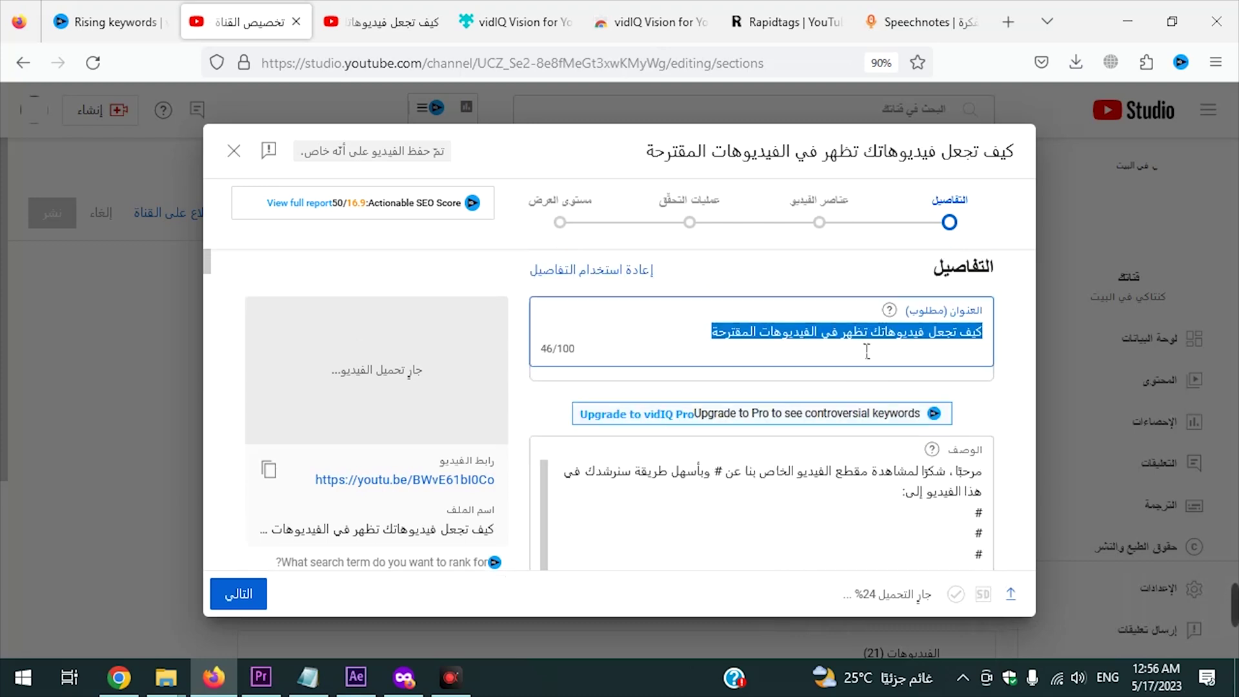
right_click(930, 347)
click(959, 349)
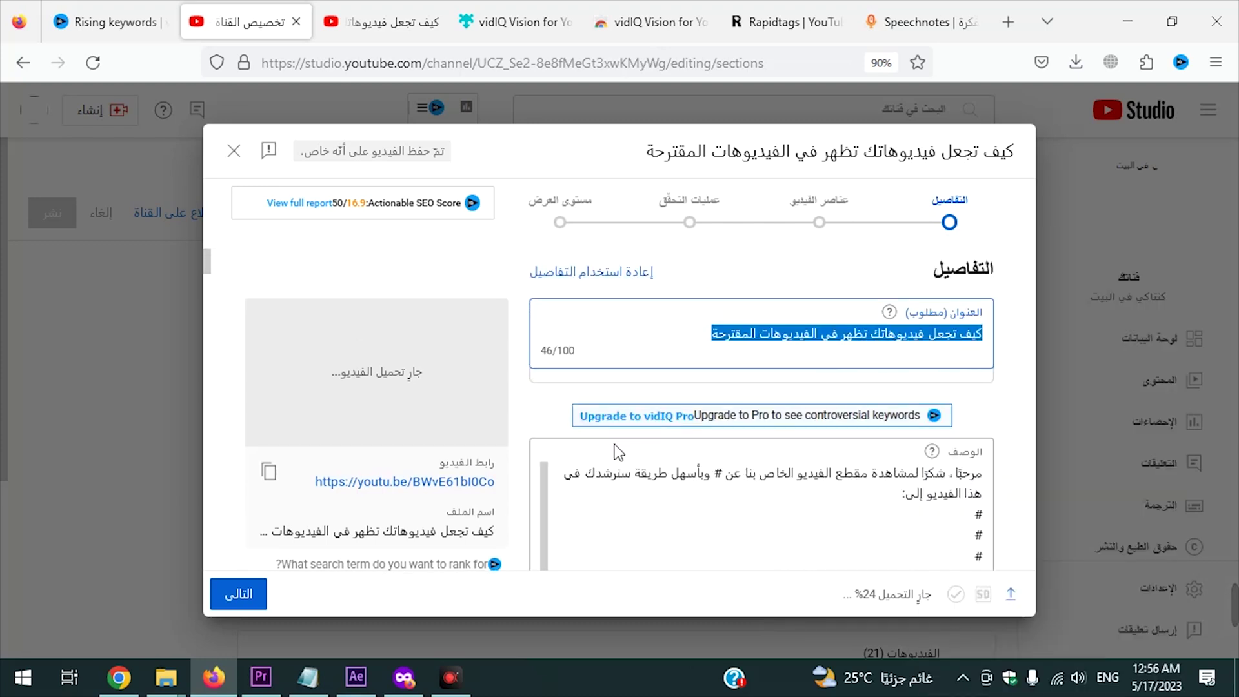
scroll(574, 472, down, 2)
drag(494, 502, 289, 511)
scroll(600, 484, up, 2)
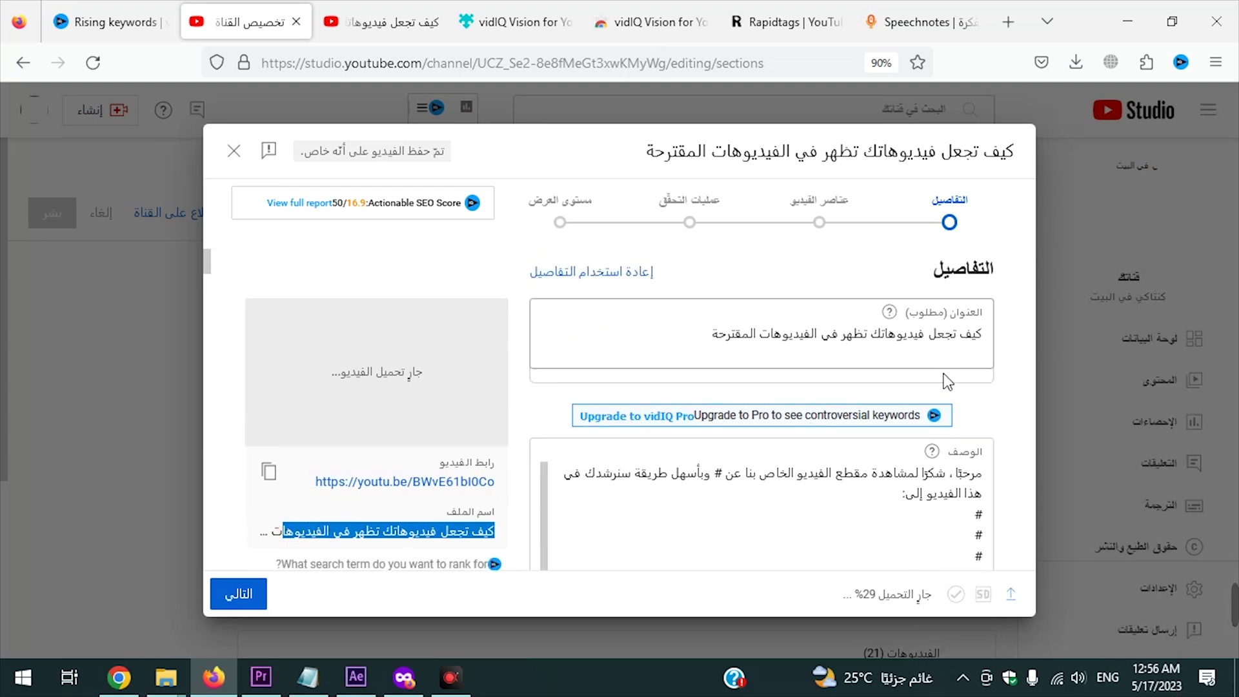
Paste the title "كيف تجعل فيديوهاتك تظهر في الفيديوهات المقترحة" at the start of the video description
scroll(941, 381, down, 2)
click(955, 416)
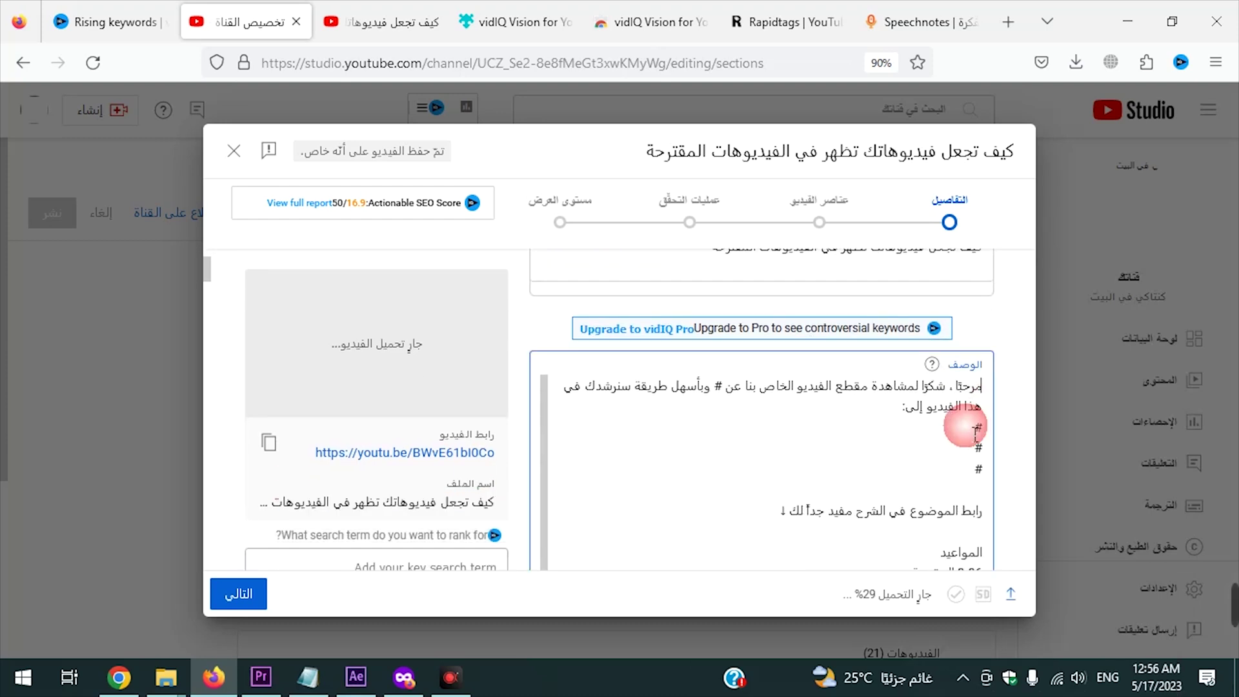
key(ctrl+v)
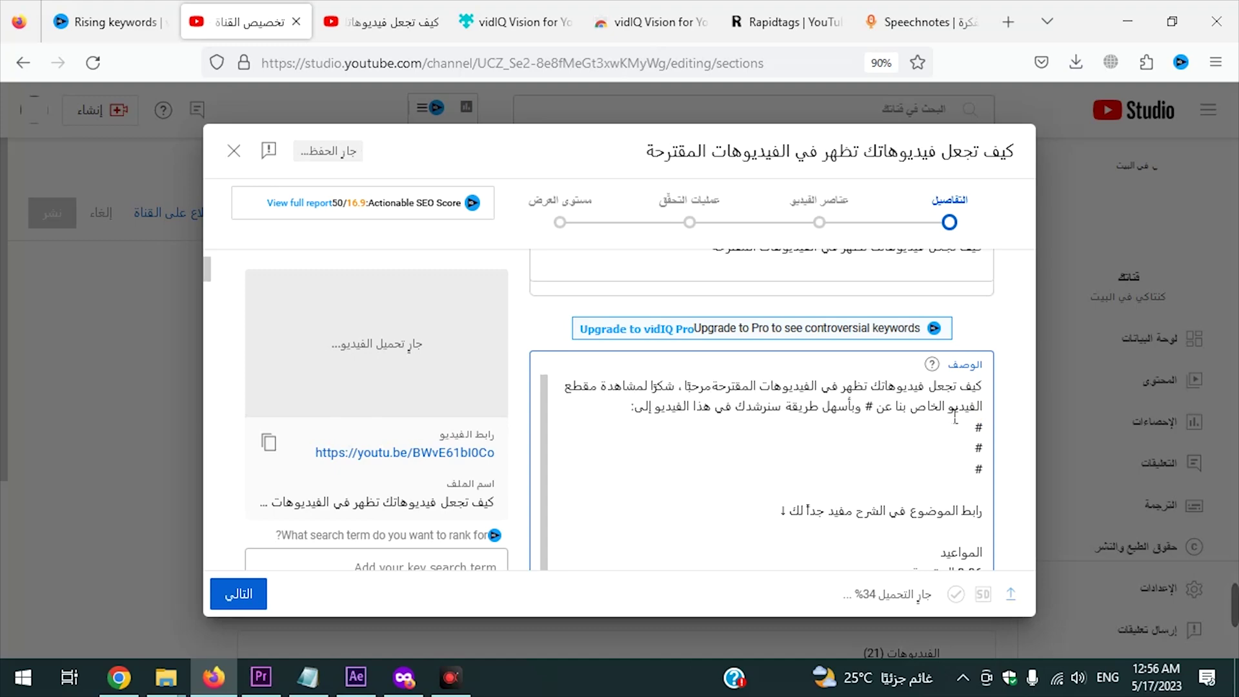
Delete the template text, timestamps, website links and social media links from the description, keeping only the title line
scroll(861, 371, up, 2)
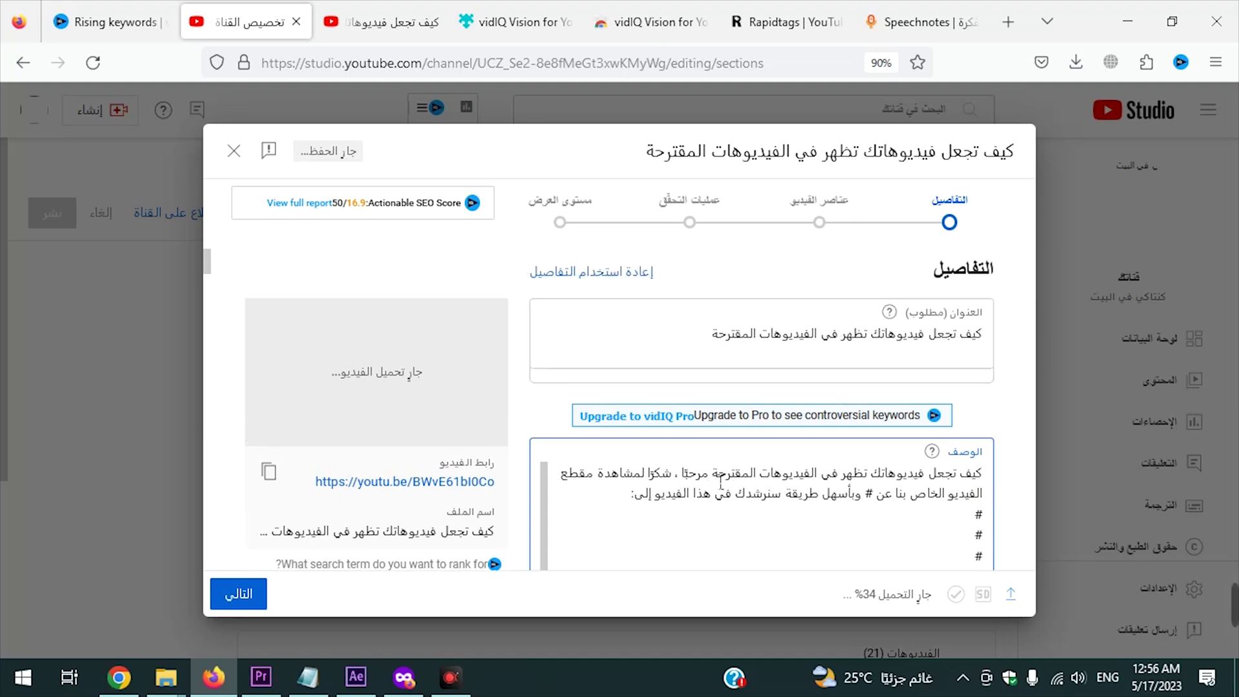
drag(709, 473, 701, 593)
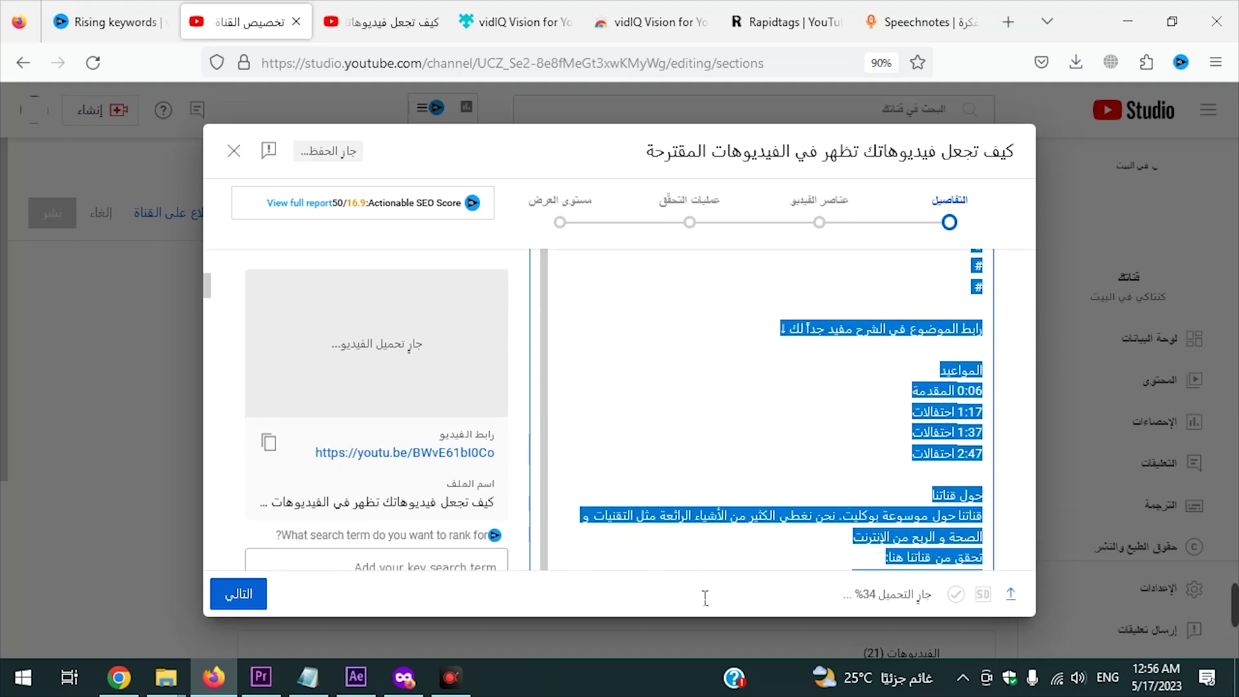
key(BackSpace)
scroll(786, 451, up, 3)
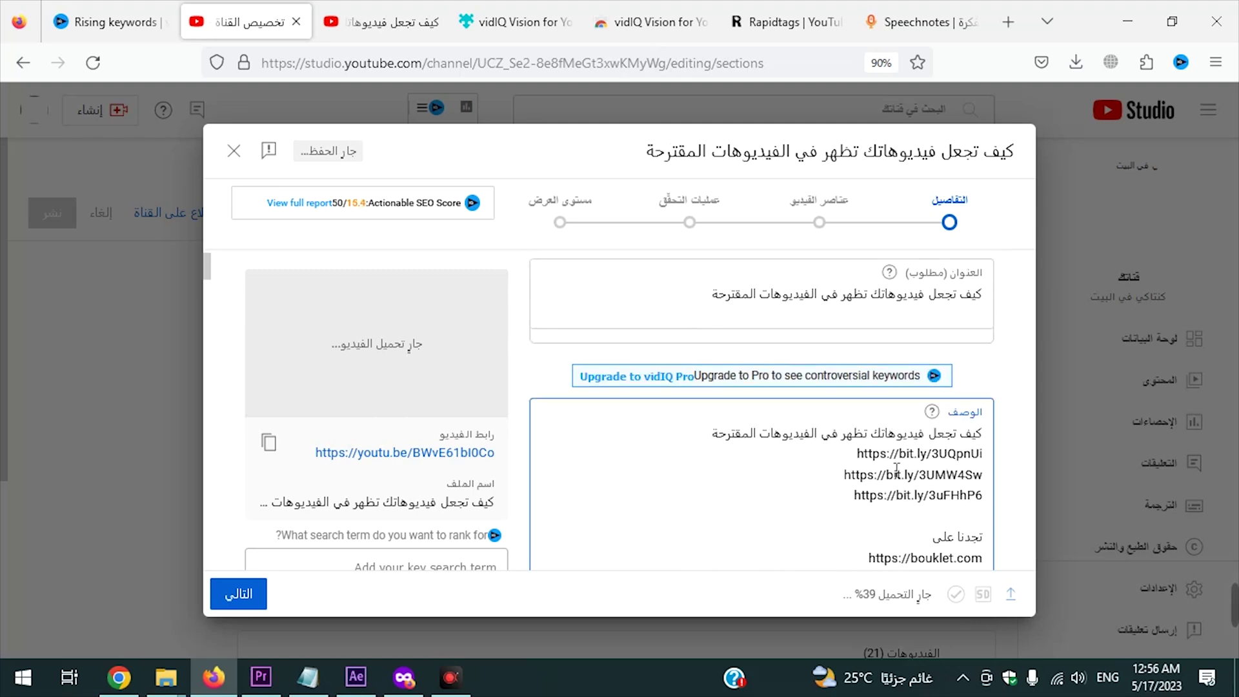
drag(982, 452, 633, 549)
key(BackSpace)
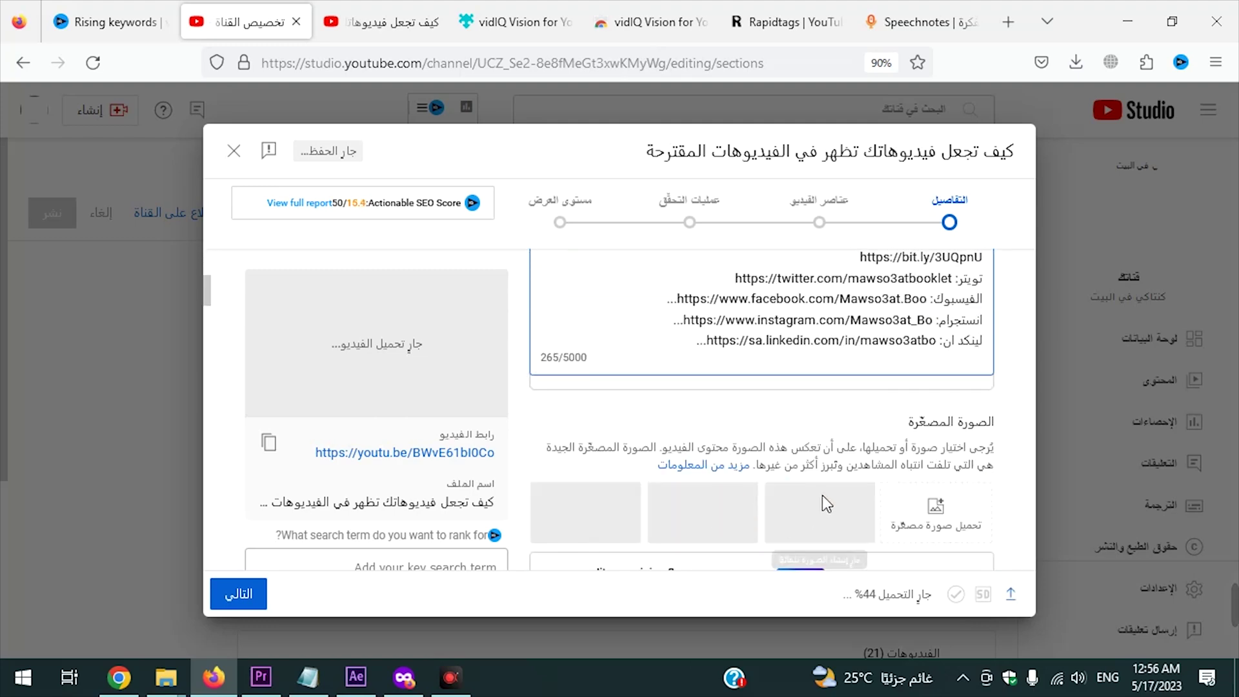
drag(681, 449, 1019, 355)
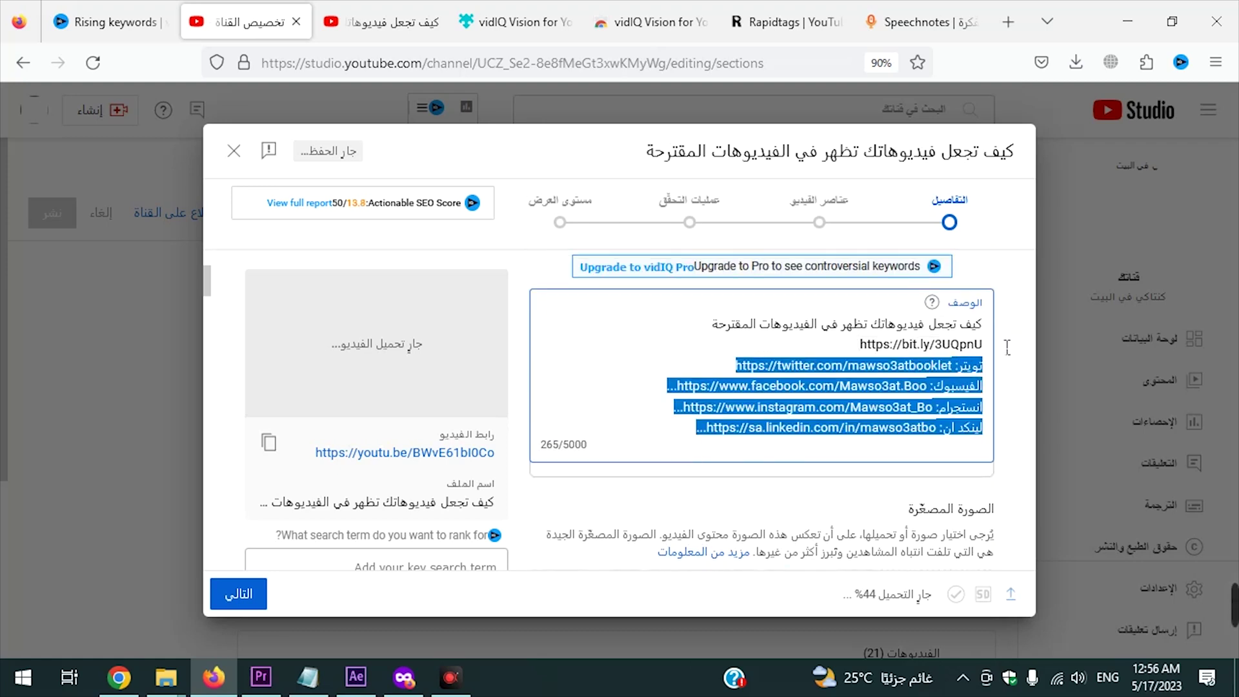
key(BackSpace)
drag(984, 346, 807, 373)
key(BackSpace)
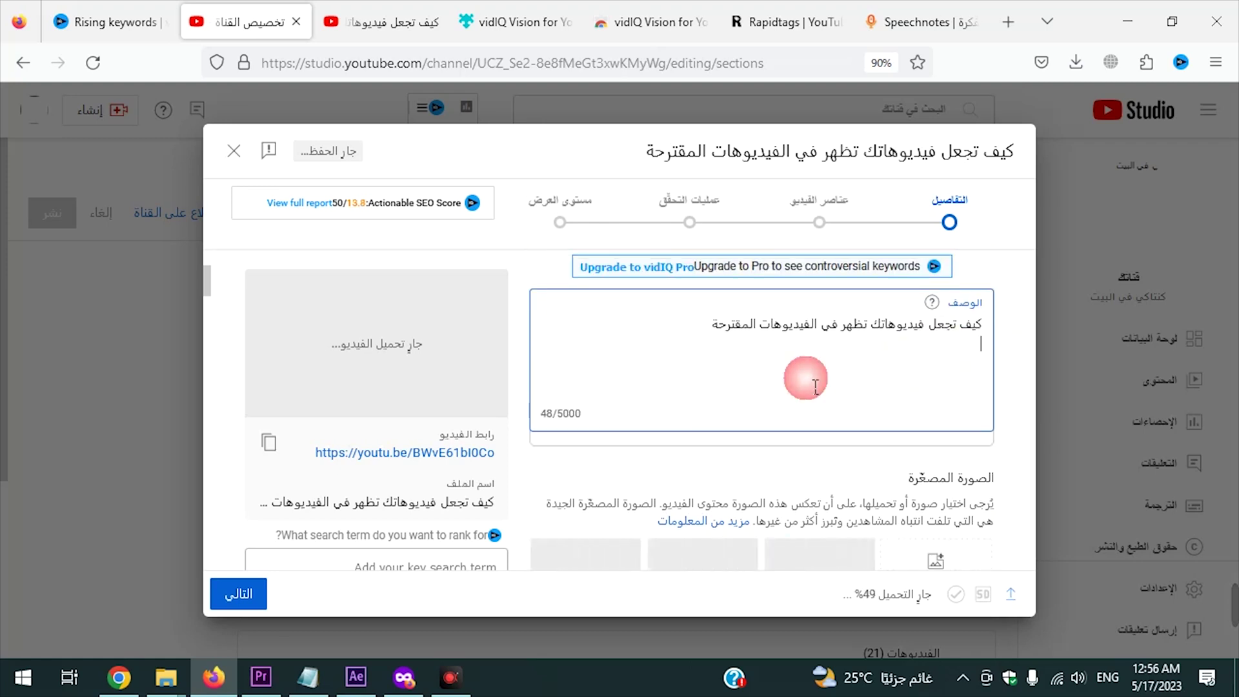
scroll(904, 413, up, 2)
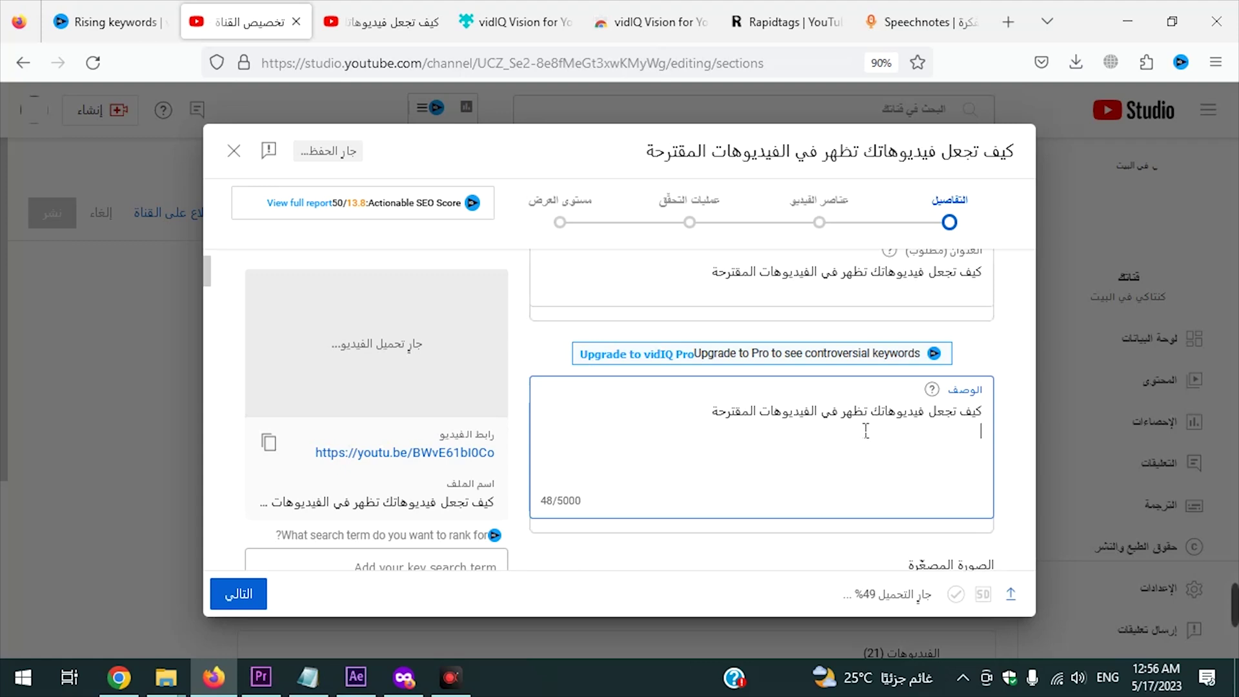
Upload a custom thumbnail for the video, showing the presenter beside a globe and the YouTube logo
scroll(708, 461, down, 4)
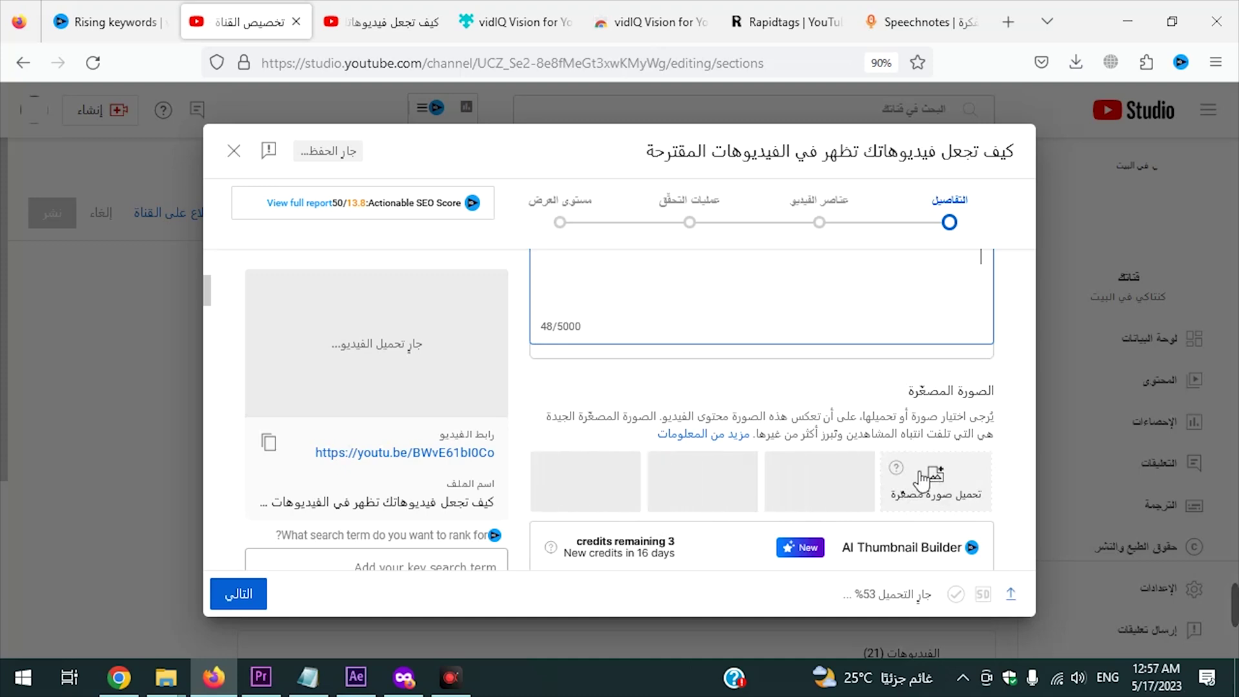
scroll(913, 471, down, 2)
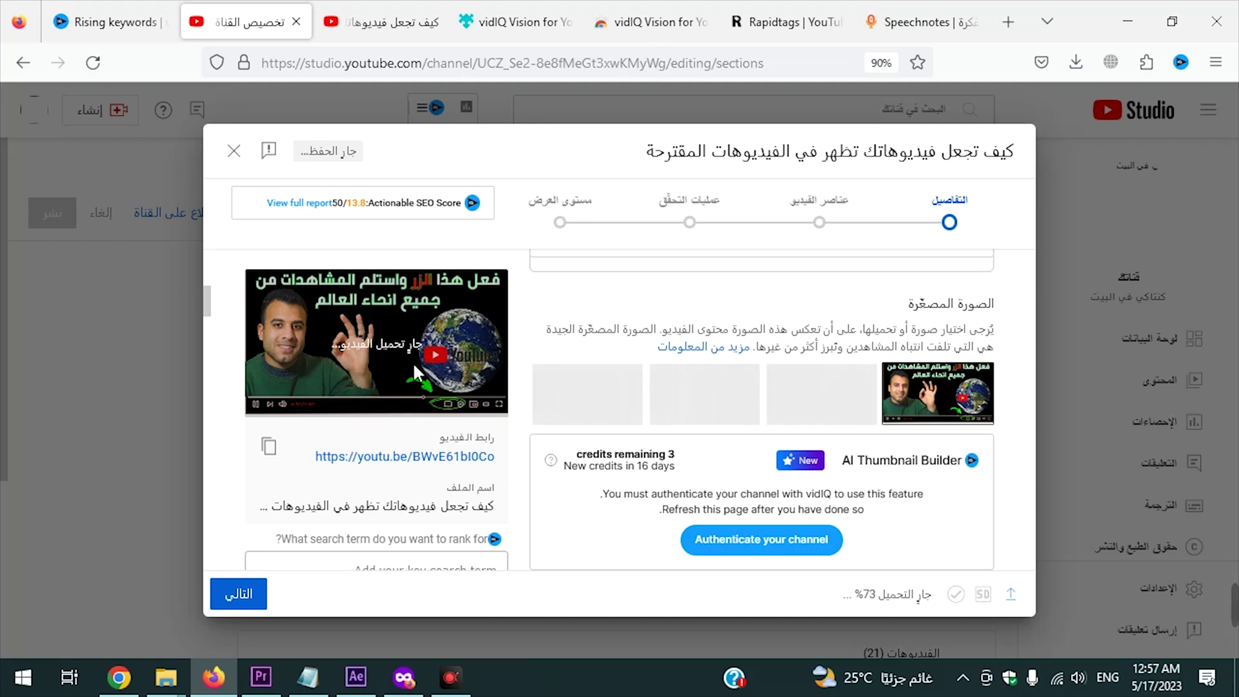
Create a public playlist titled "اليوتيوب" and assign the video to it
scroll(677, 369, down, 3)
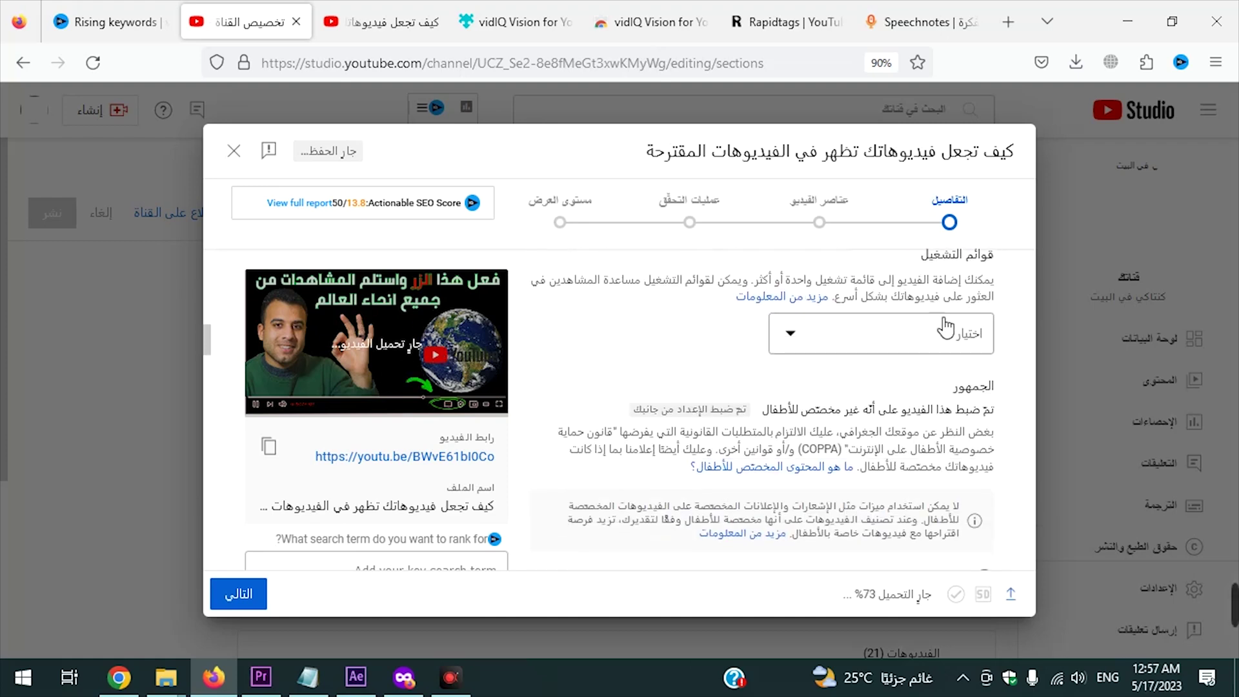
click(911, 421)
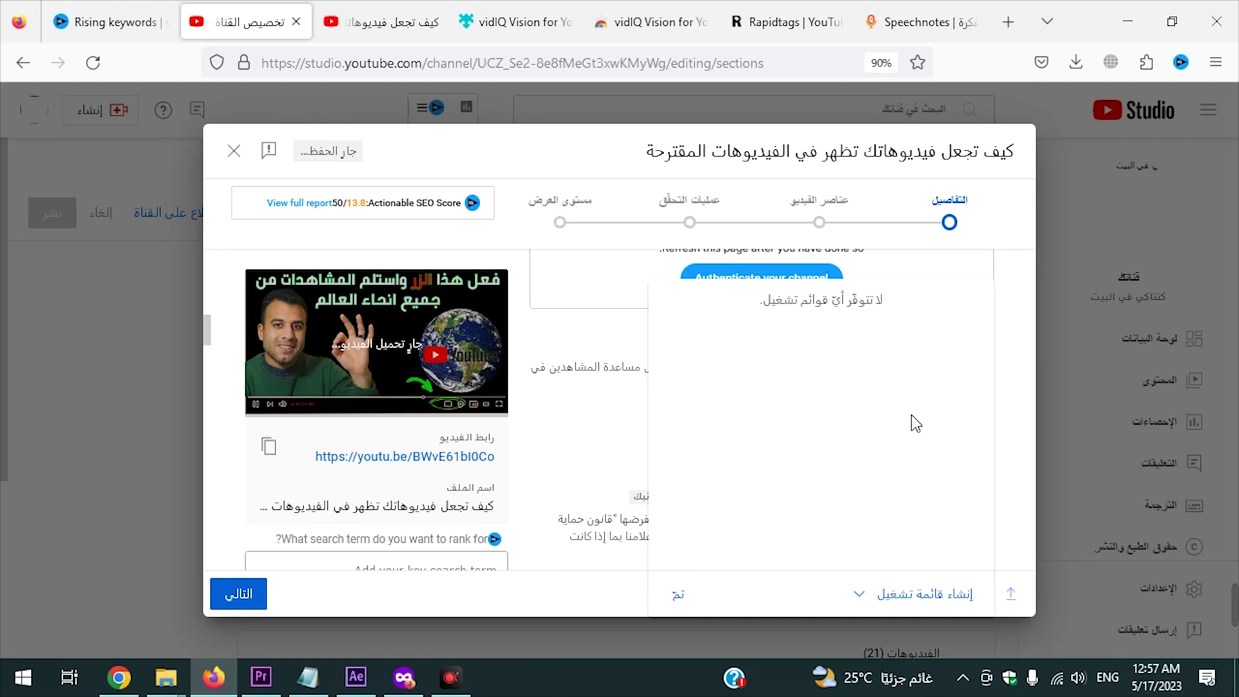
click(924, 591)
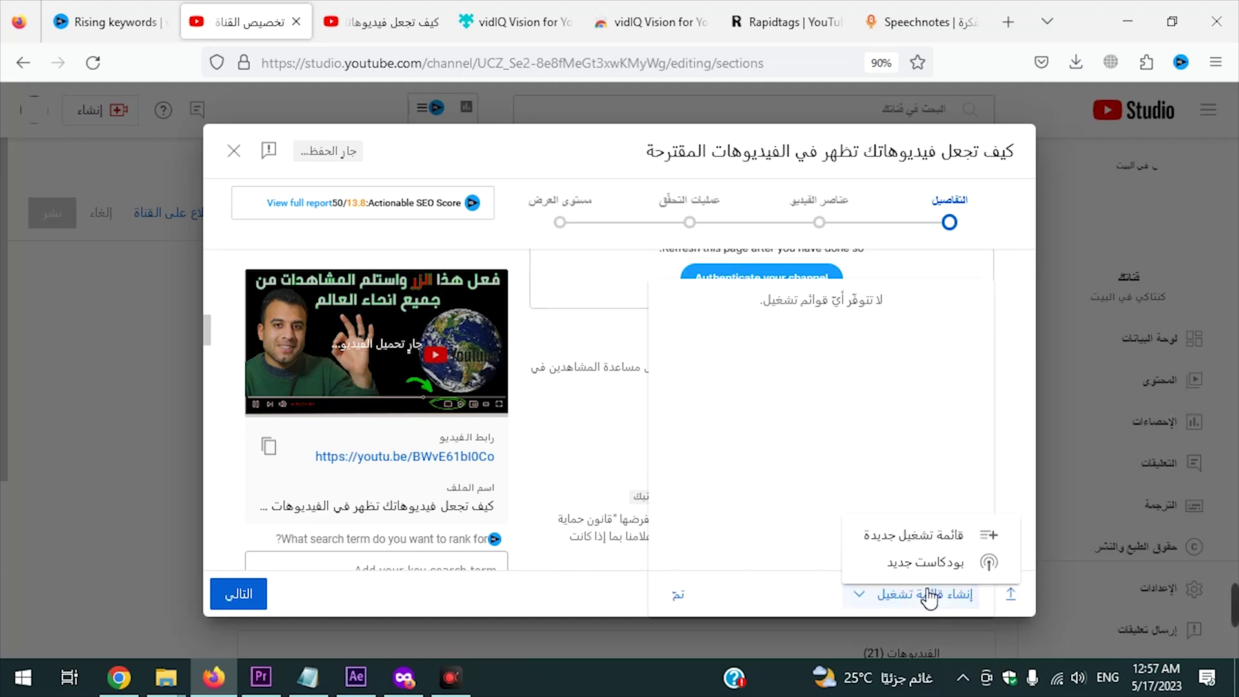
click(928, 537)
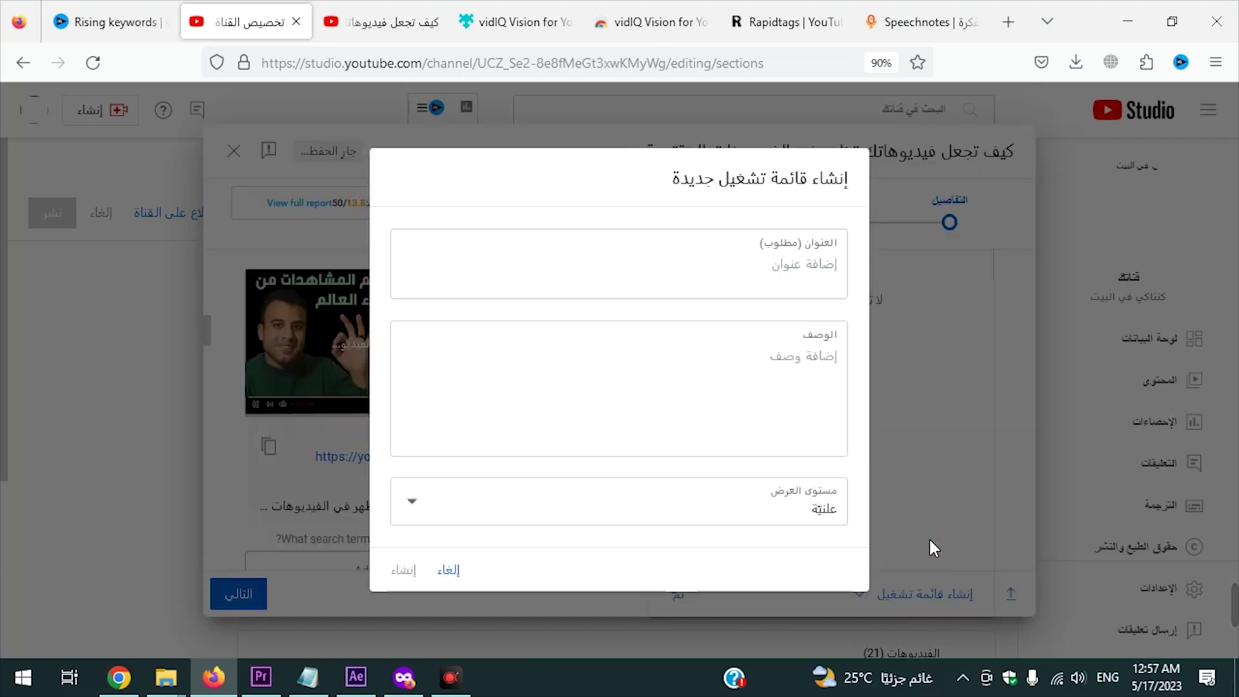
click(805, 281)
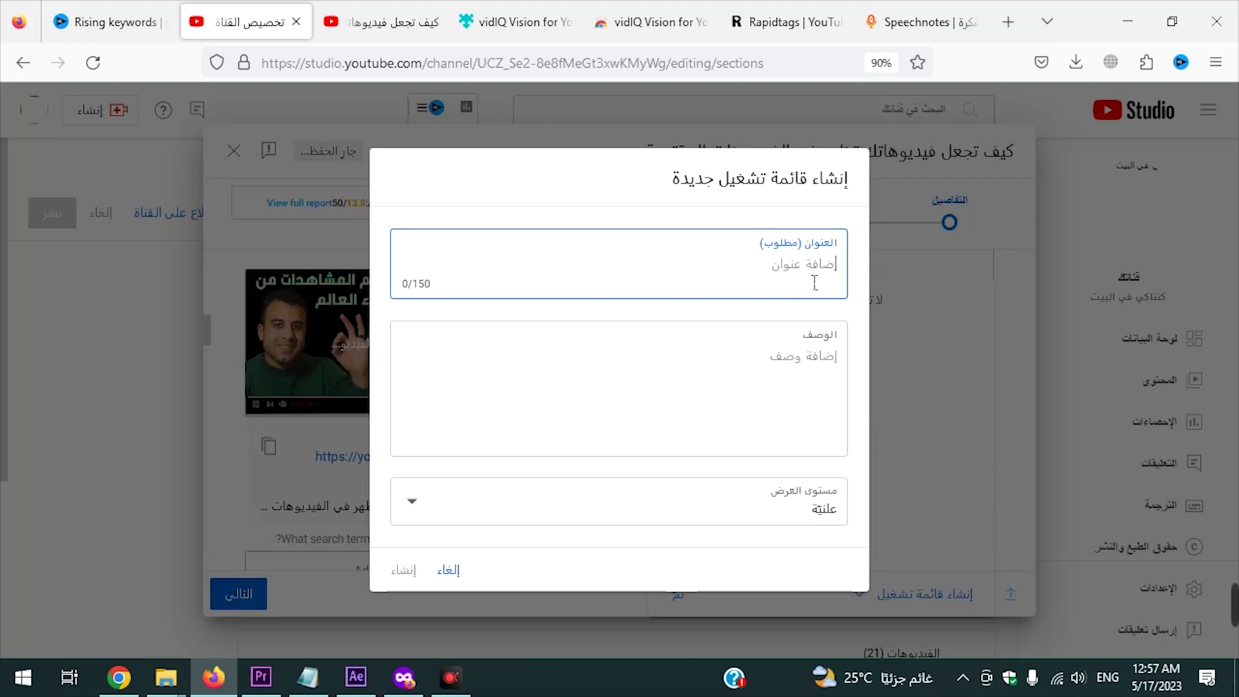
text(اليوتيوب)
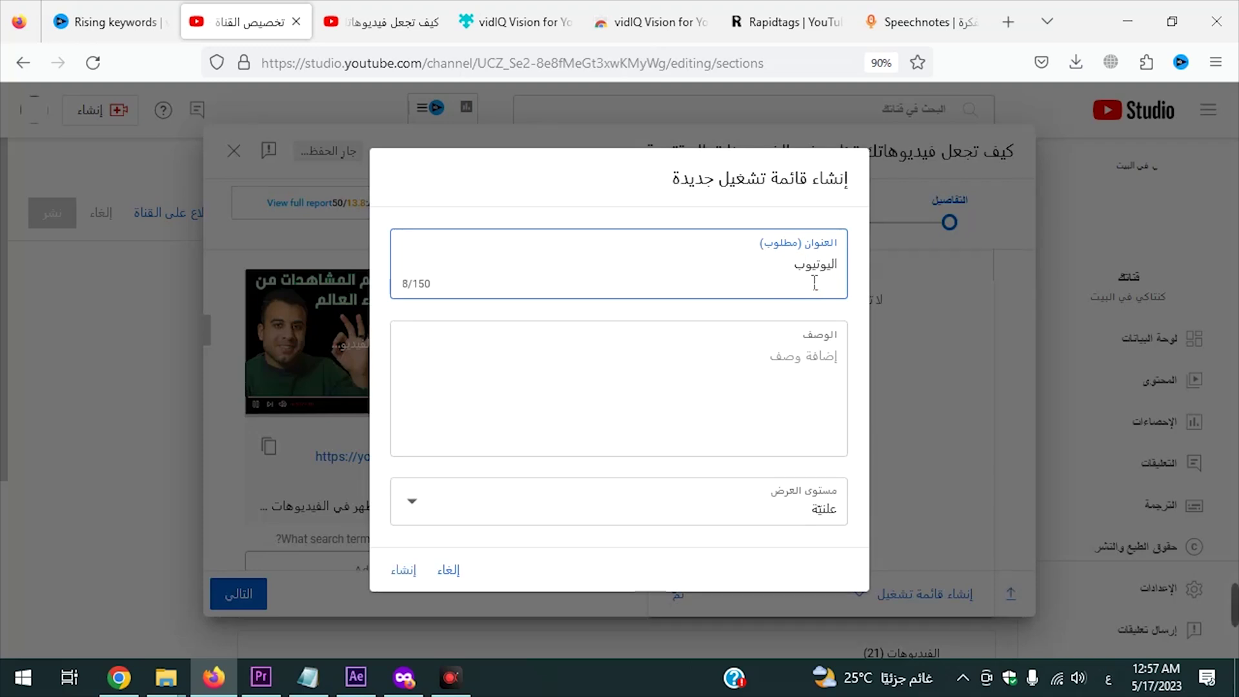
click(406, 568)
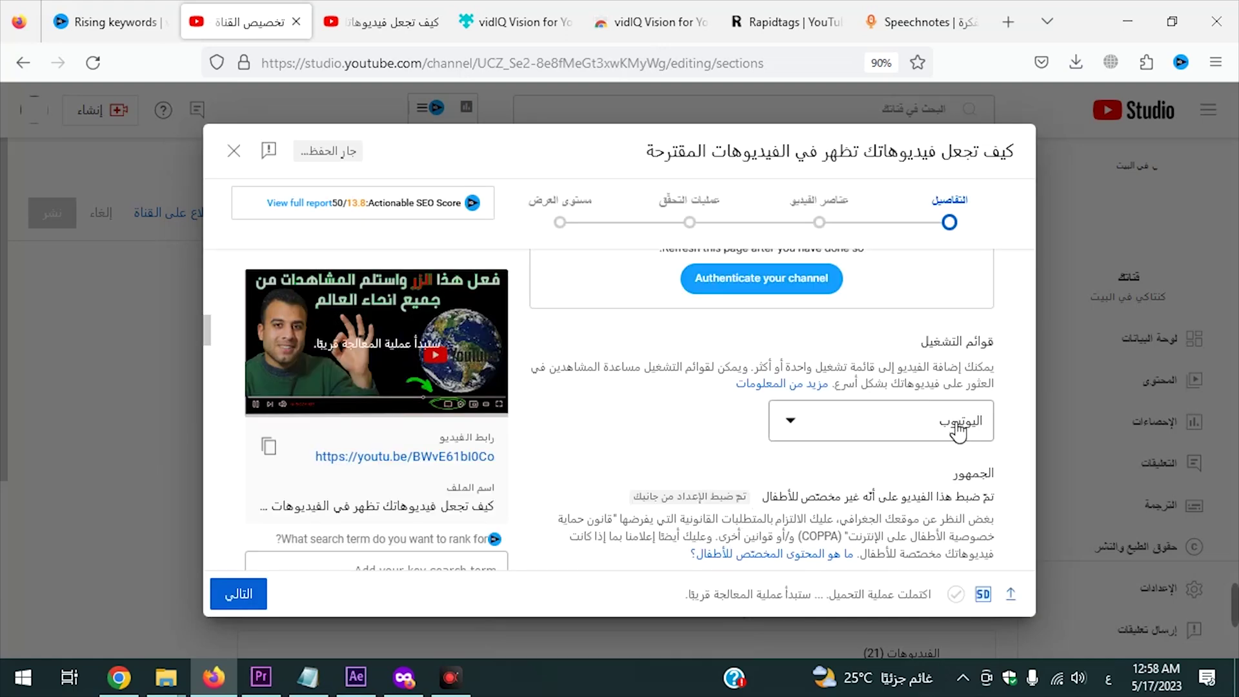
Return to the video title in the upload details, highlight it, and switch to the vidIQ Keywords page
scroll(830, 433, up, 3)
scroll(822, 438, up, 5)
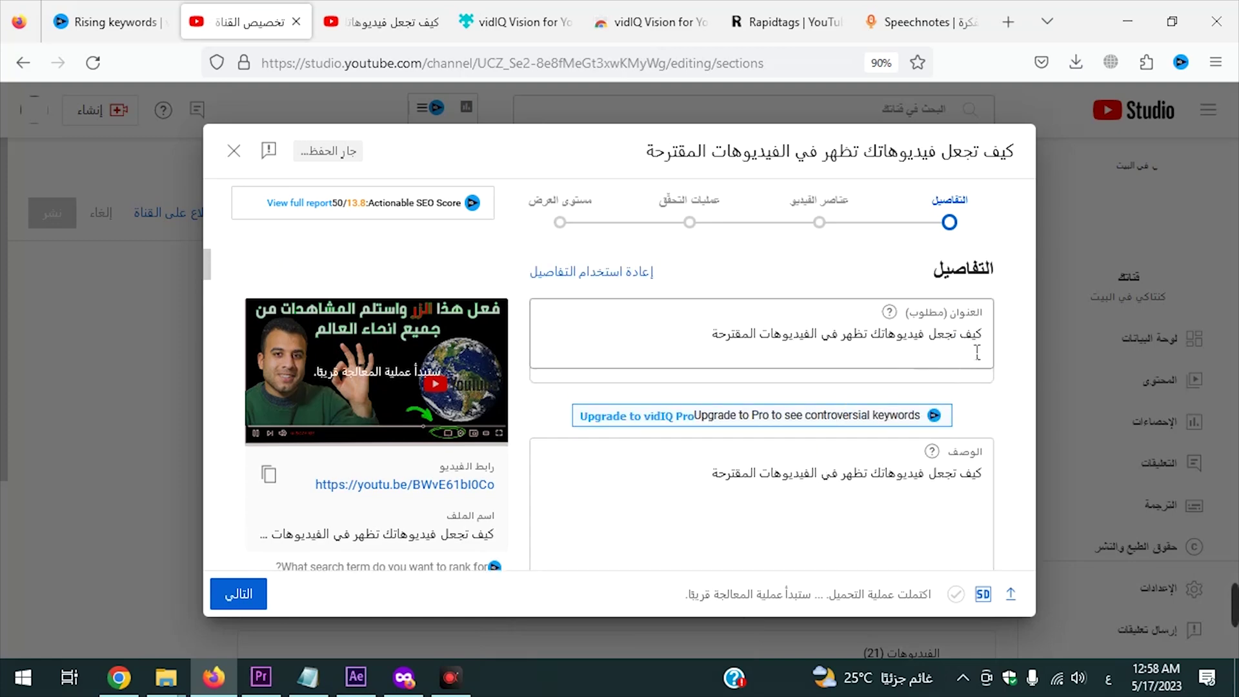
drag(982, 347, 733, 351)
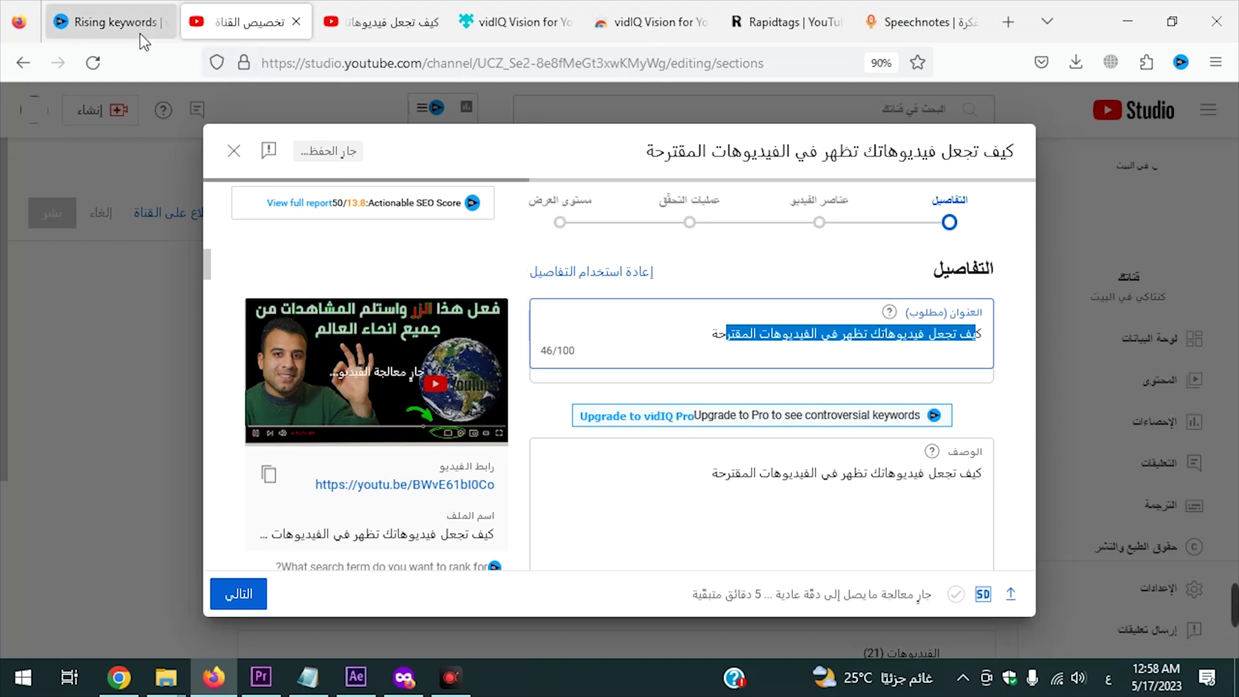
click(141, 33)
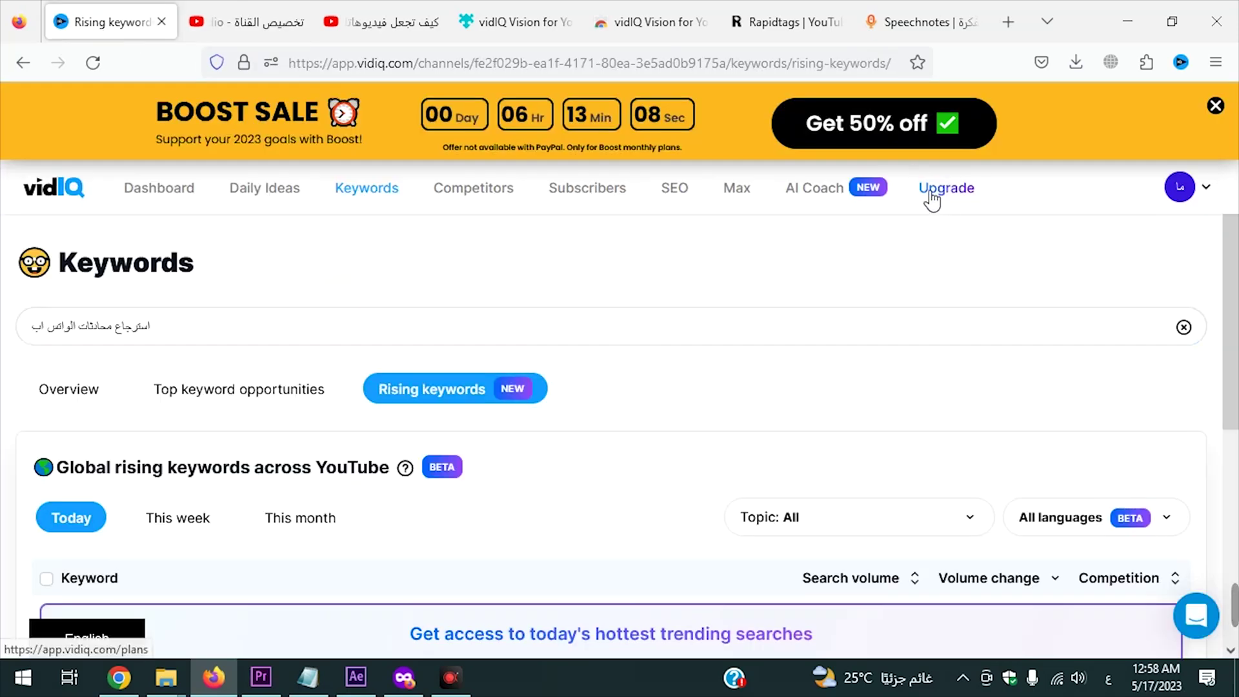
Return to the upload details in YouTube Studio, then select and copy the full video title
click(238, 29)
click(907, 335)
drag(907, 335, 710, 337)
double_click(804, 346)
click(805, 347)
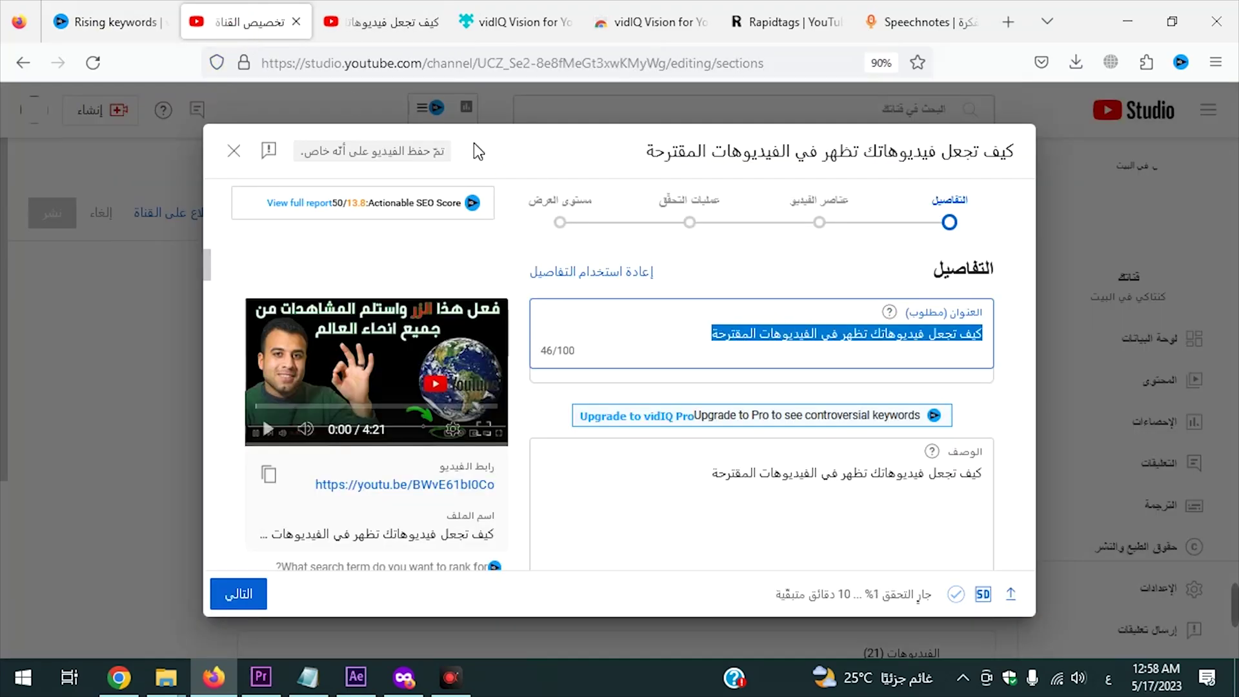
Search YouTube for the copied title "كيف تجعل فيديوهاتك تظهر في الفيديوهات المقترحة" and check its vidIQ overall score
click(388, 24)
click(699, 113)
key(ctrl+a)
key(ctrl+v)
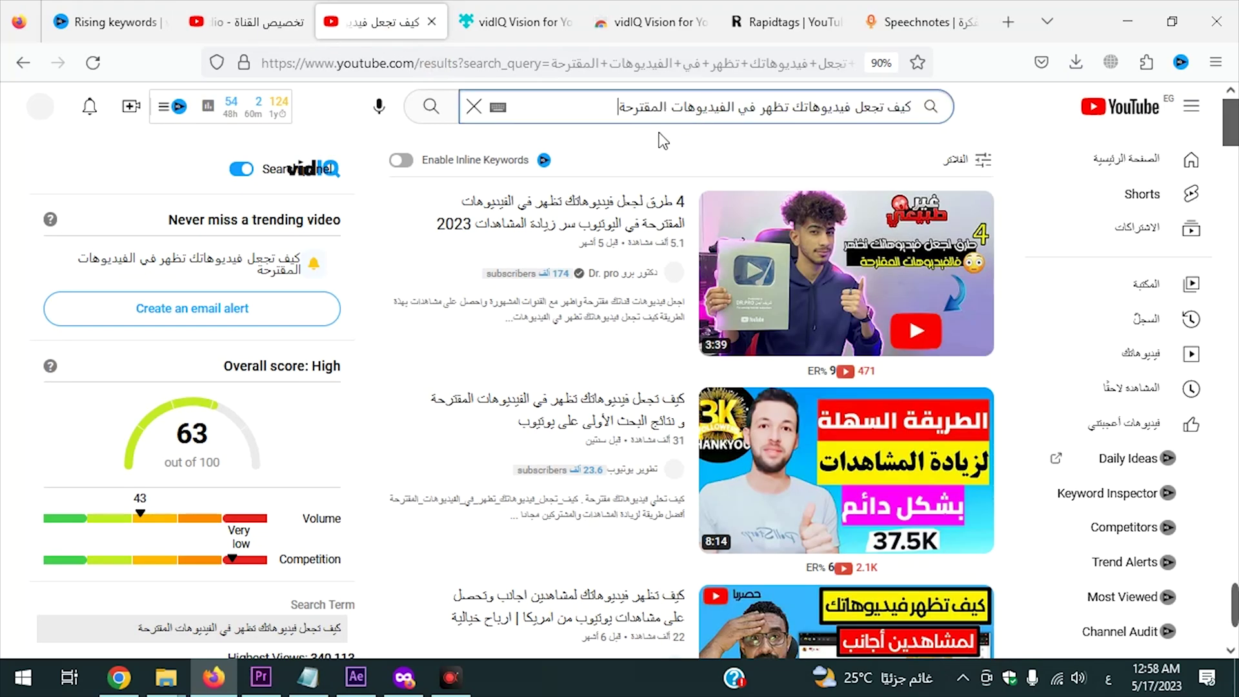
key(Return)
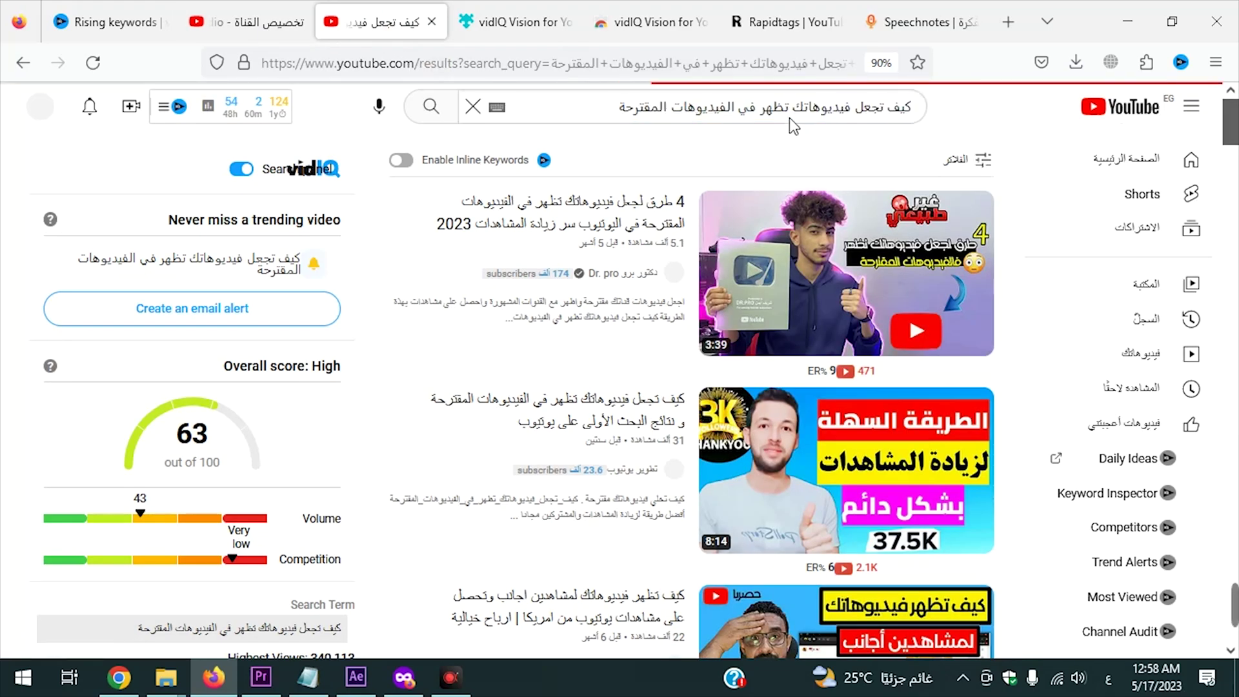
click(897, 117)
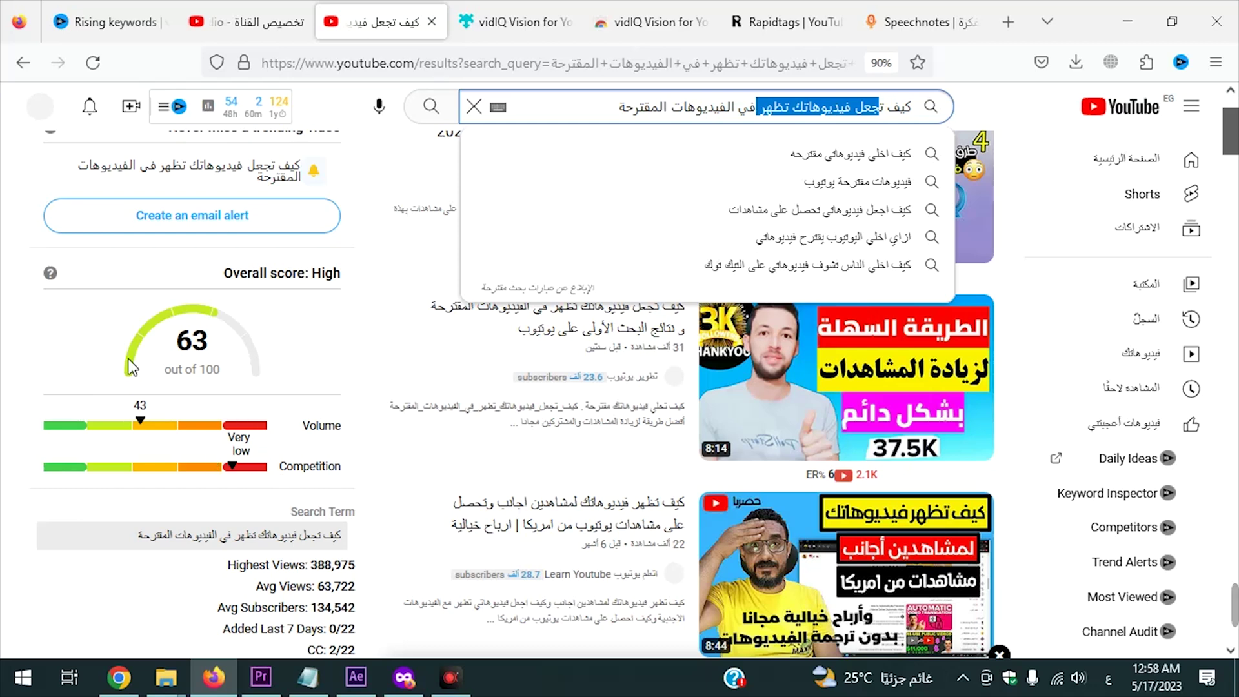
double_click(191, 340)
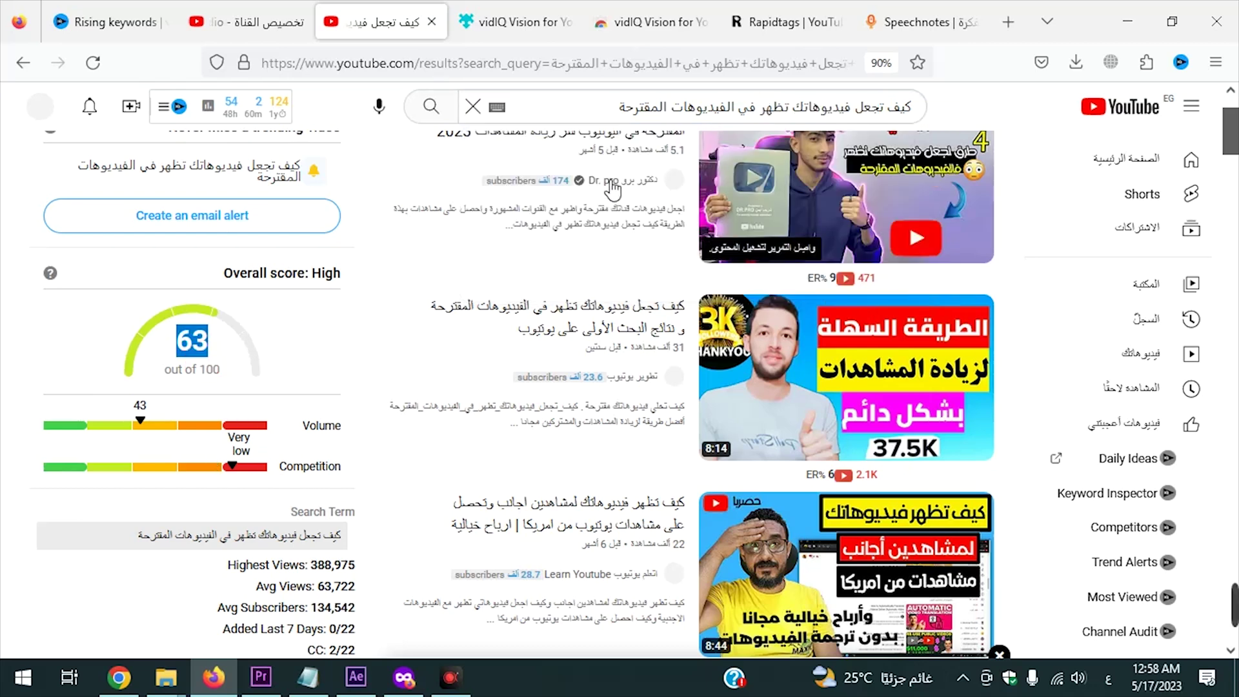
Search for the suggested phrase "كيف اخلي فيديوهاتي مقترحه" and check its vidIQ score, volume and competition
click(673, 113)
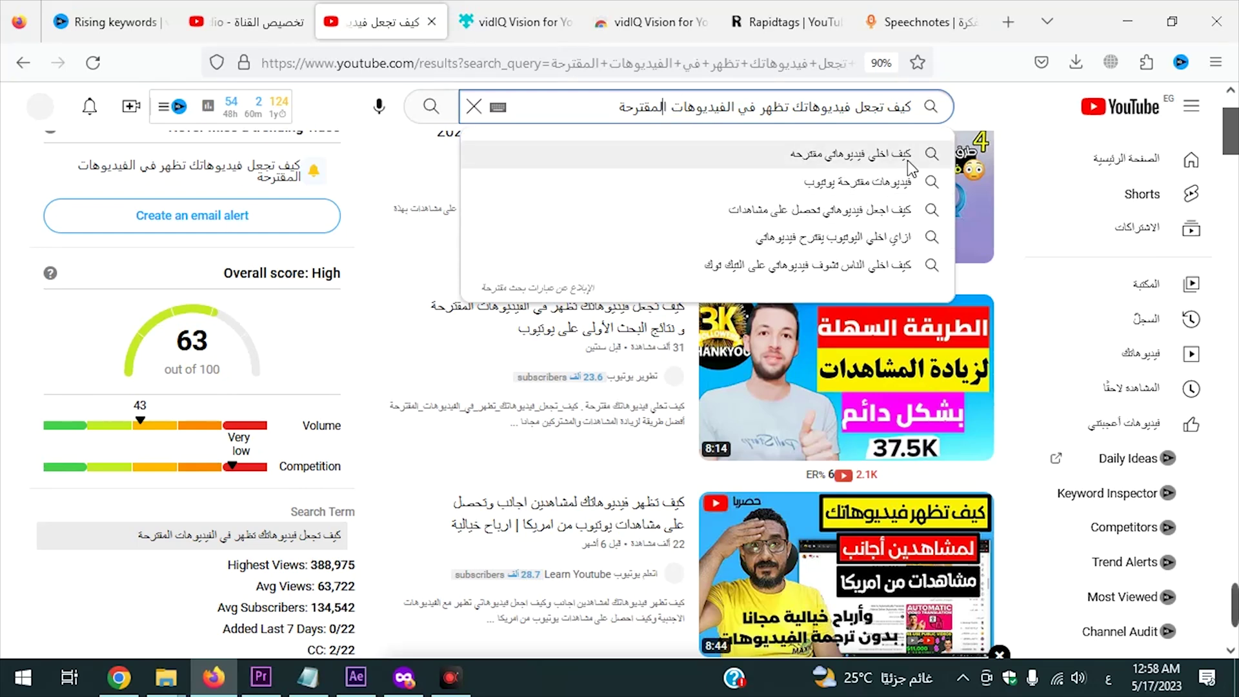
click(873, 164)
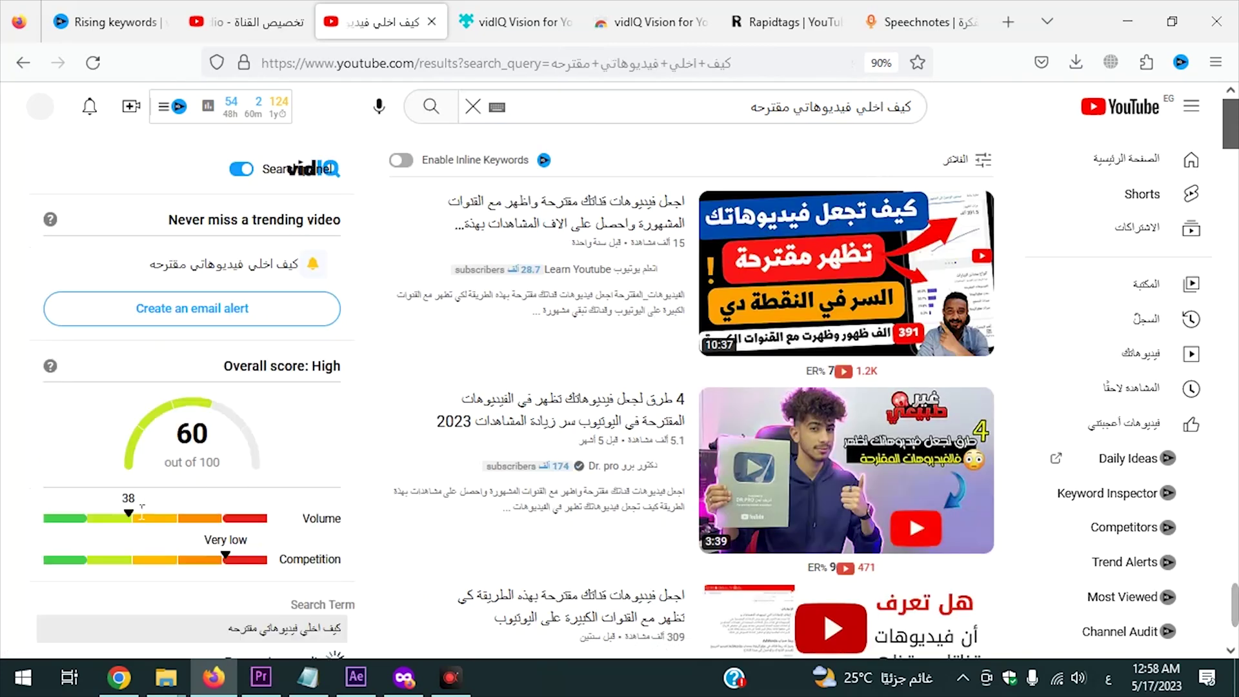
scroll(142, 510, down, 2)
Search for the suggested phrase "كيف اجعل فيديوهاتي تحصل على مشاهدات" and check its vidIQ overall score
click(760, 110)
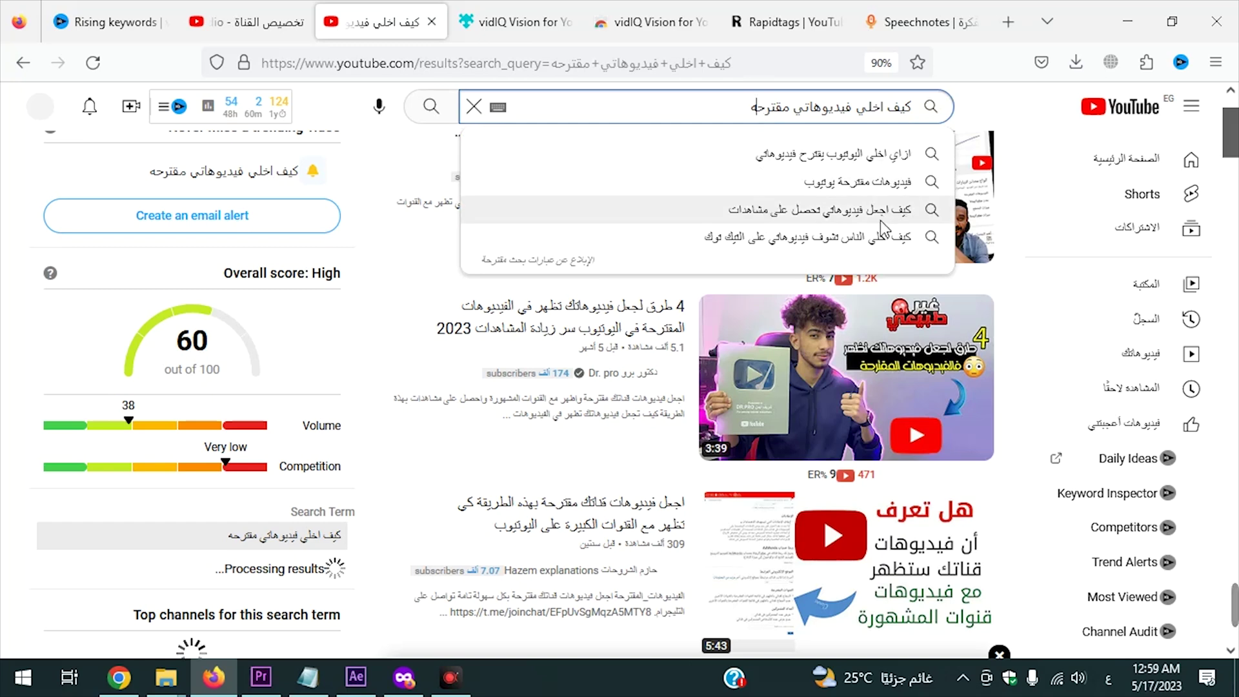
click(823, 220)
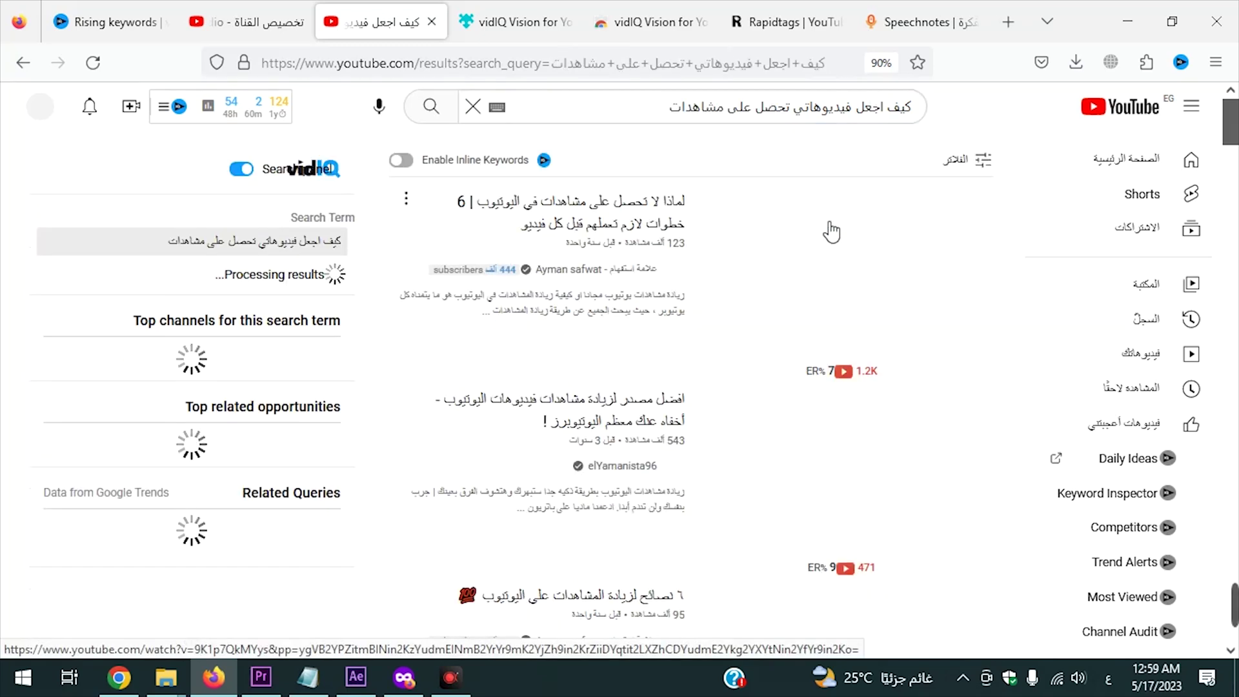
drag(211, 445, 193, 448)
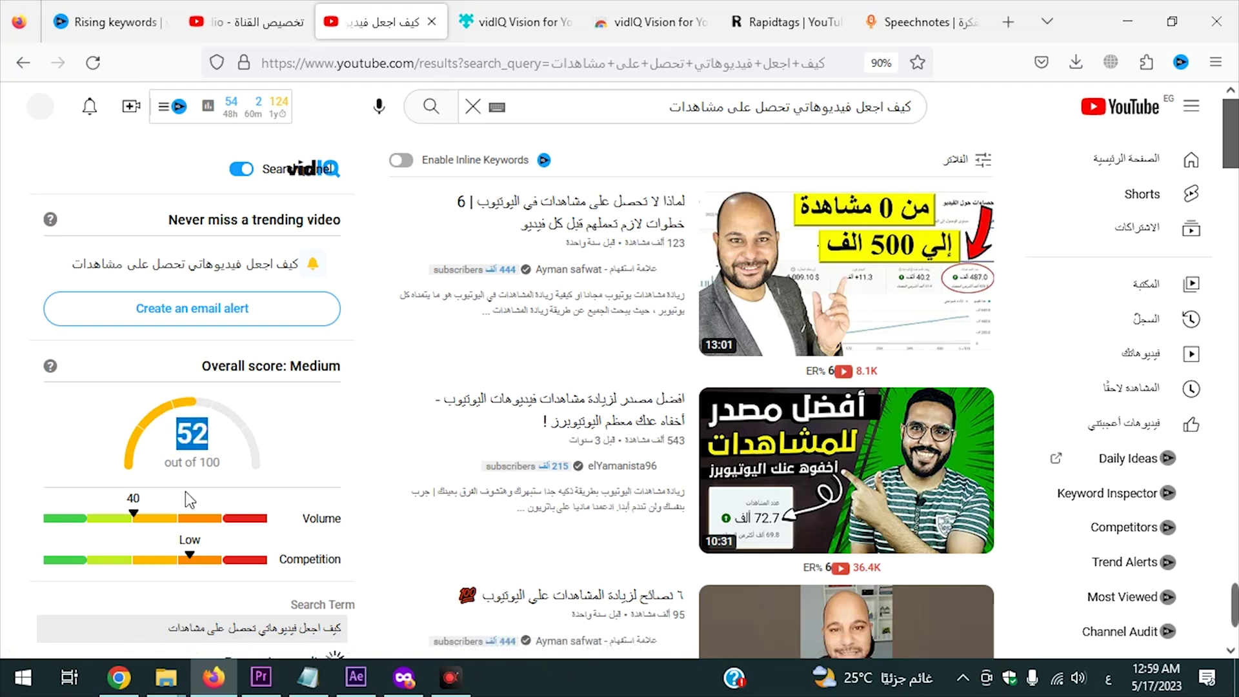
scroll(187, 497, down, 2)
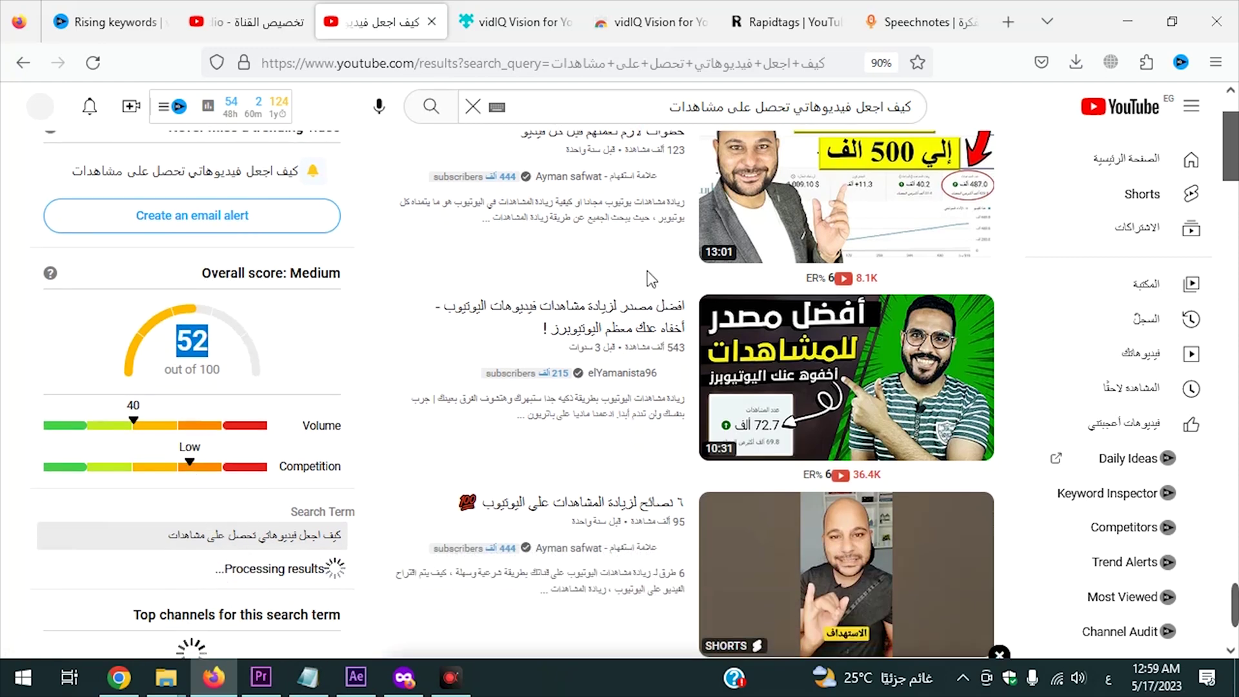
scroll(652, 279, up, 2)
Look over the related search suggestions and go back to the results for the original title phrase
click(704, 107)
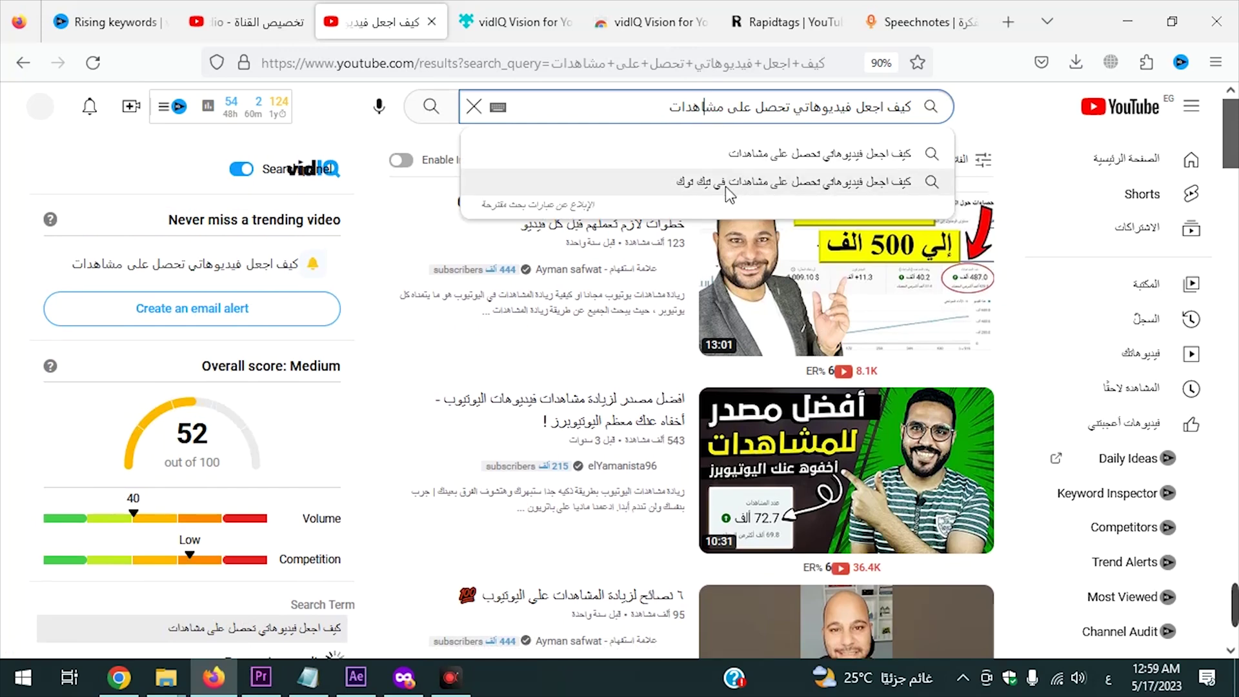
key(alt+Left)
click(754, 109)
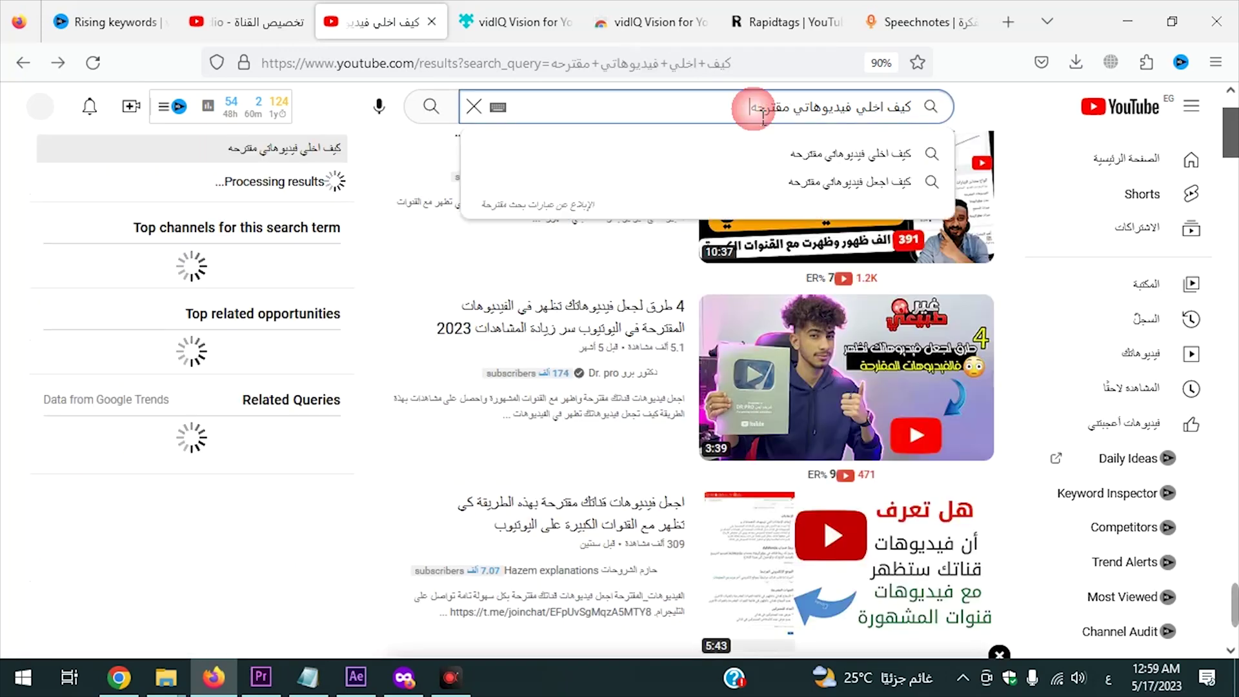
key(alt+Right)
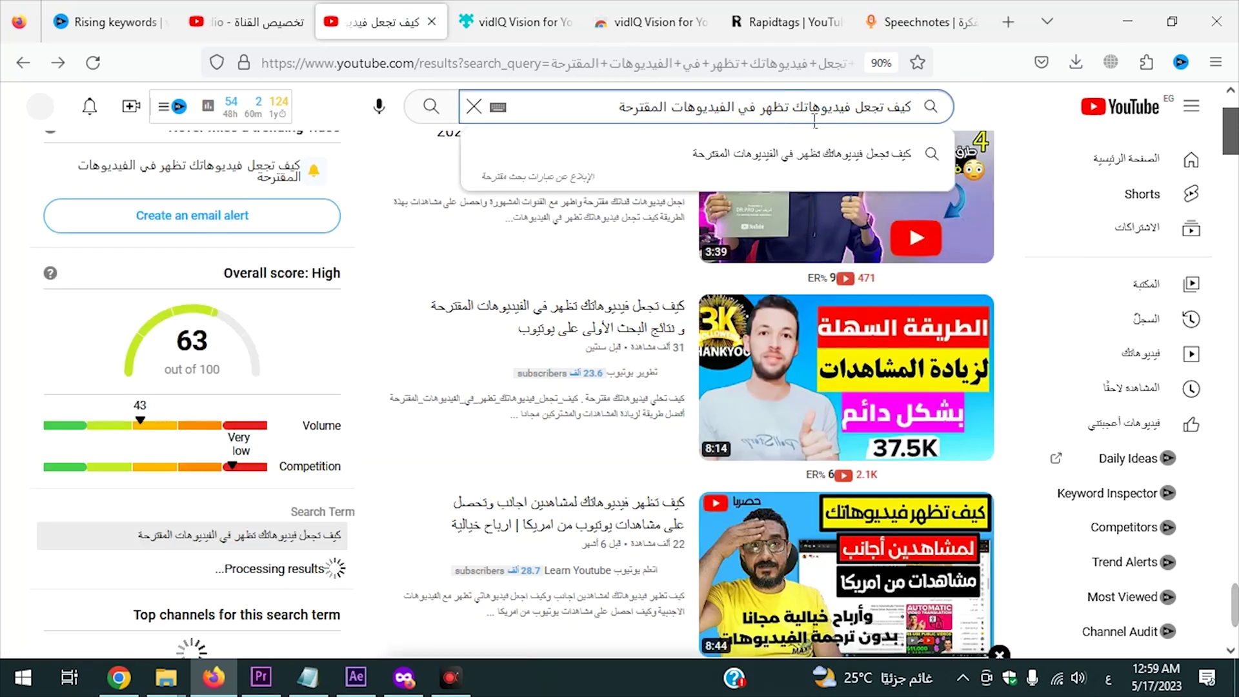
Shorten the query to "كيف تجعل فيديوهاتك تظهر في", search the suggestion ending in "الصفحة الاولى على اليوتيوب", and check its vidIQ score
drag(748, 118, 557, 129)
key(BackSpace)
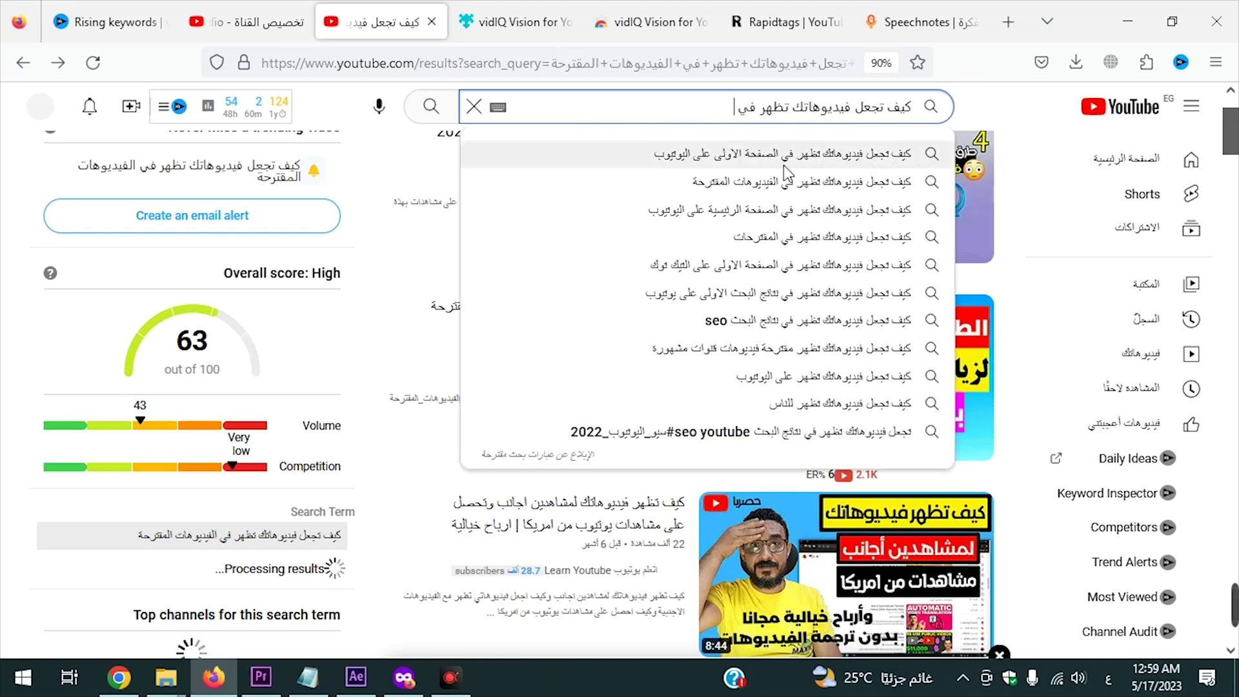
click(689, 172)
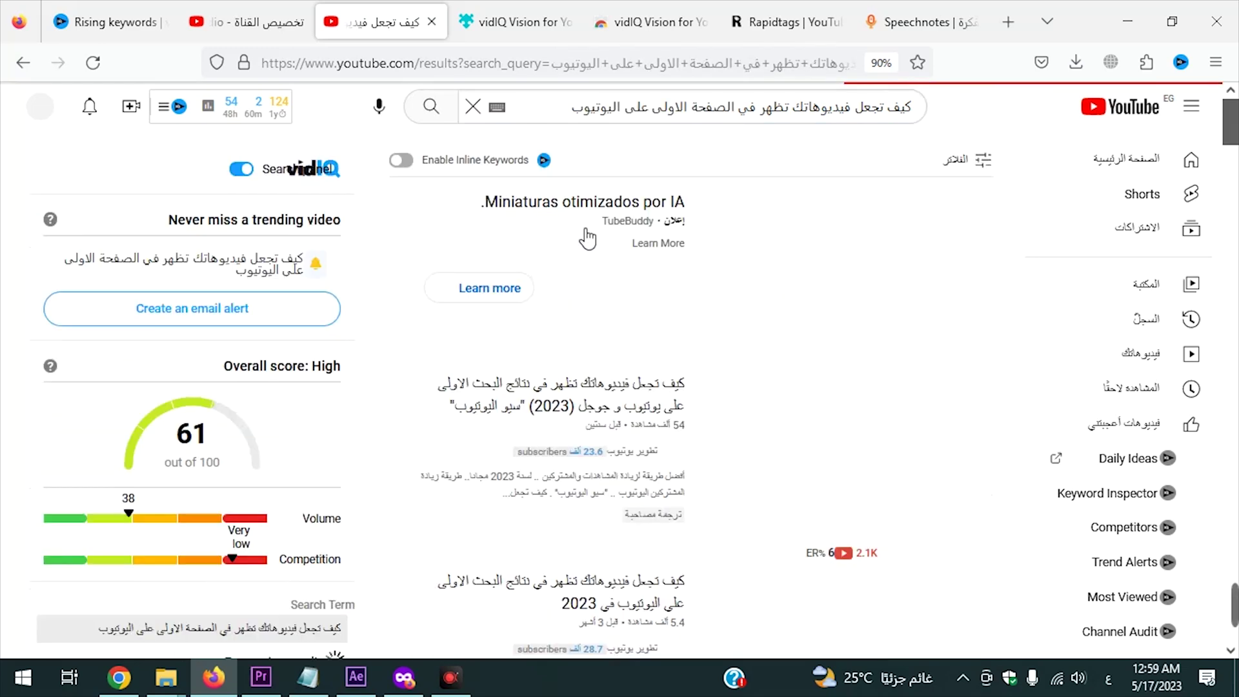
double_click(191, 433)
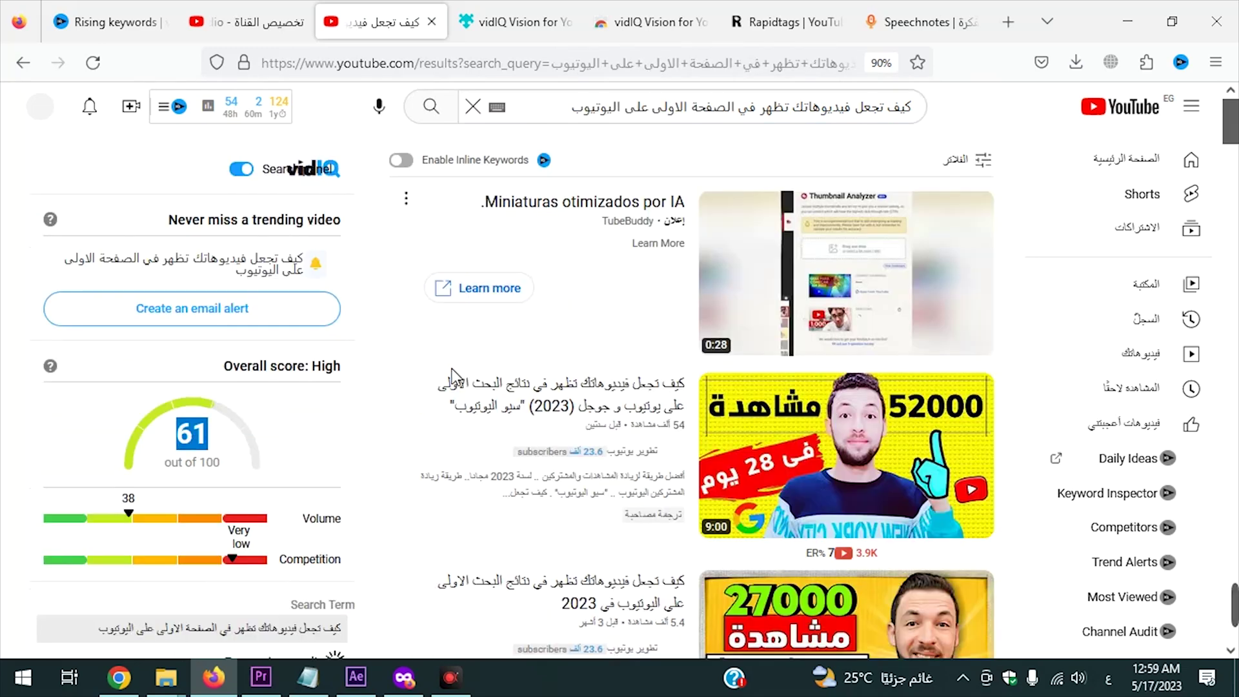
Go back to the results for "كيف تجعل فيديوهاتك تظهر في الفيديوهات المقترحة" and copy the whole search phrase
key(alt+Left)
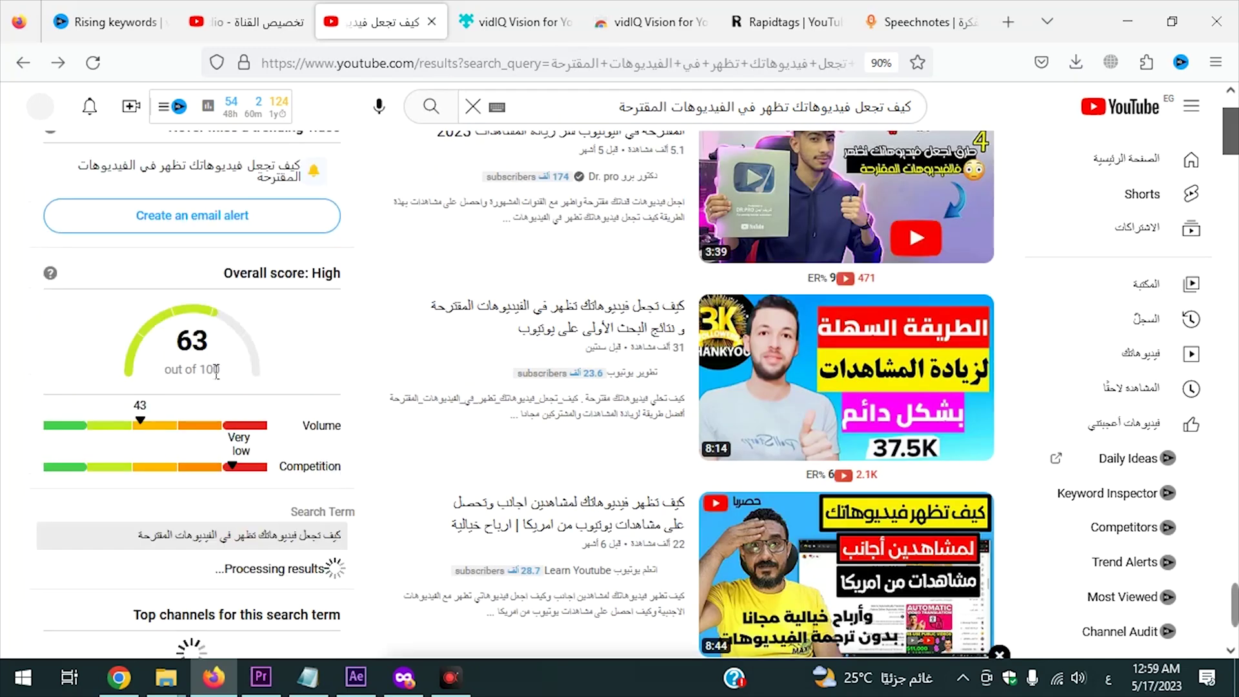
drag(604, 107, 917, 107)
right_click(900, 107)
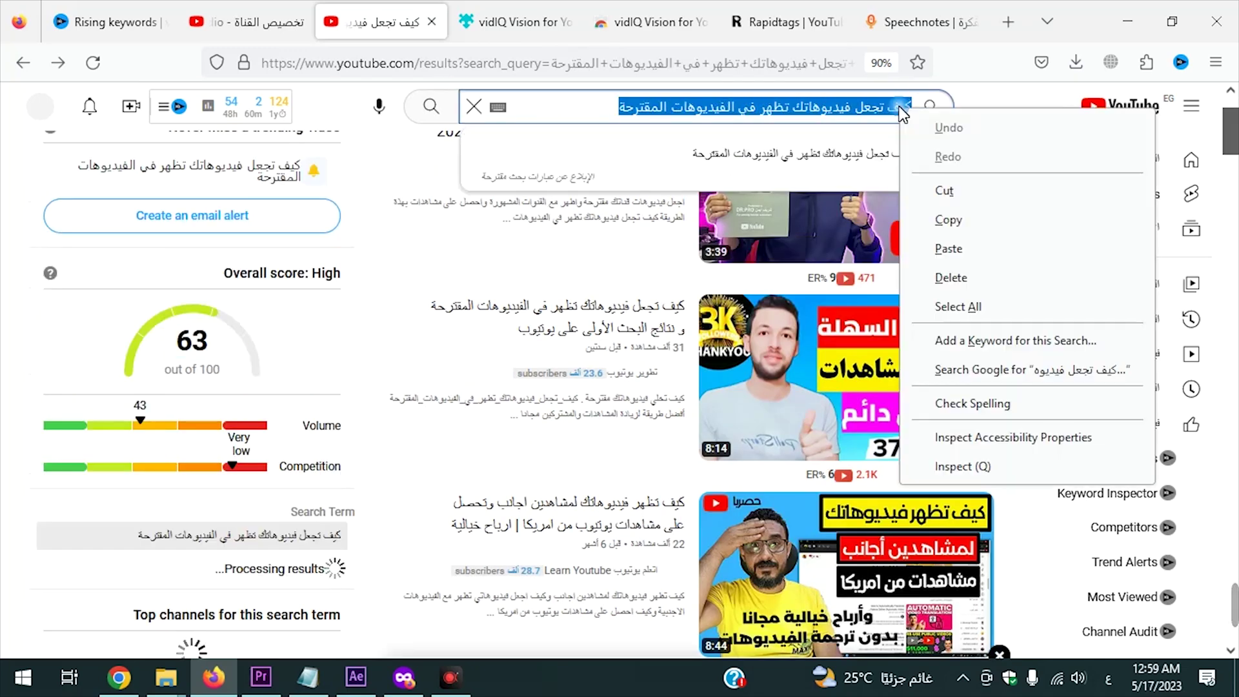
click(936, 213)
Replace the video title in the YouTube Studio upload details with the copied phrase and place the cursor in the description
click(265, 36)
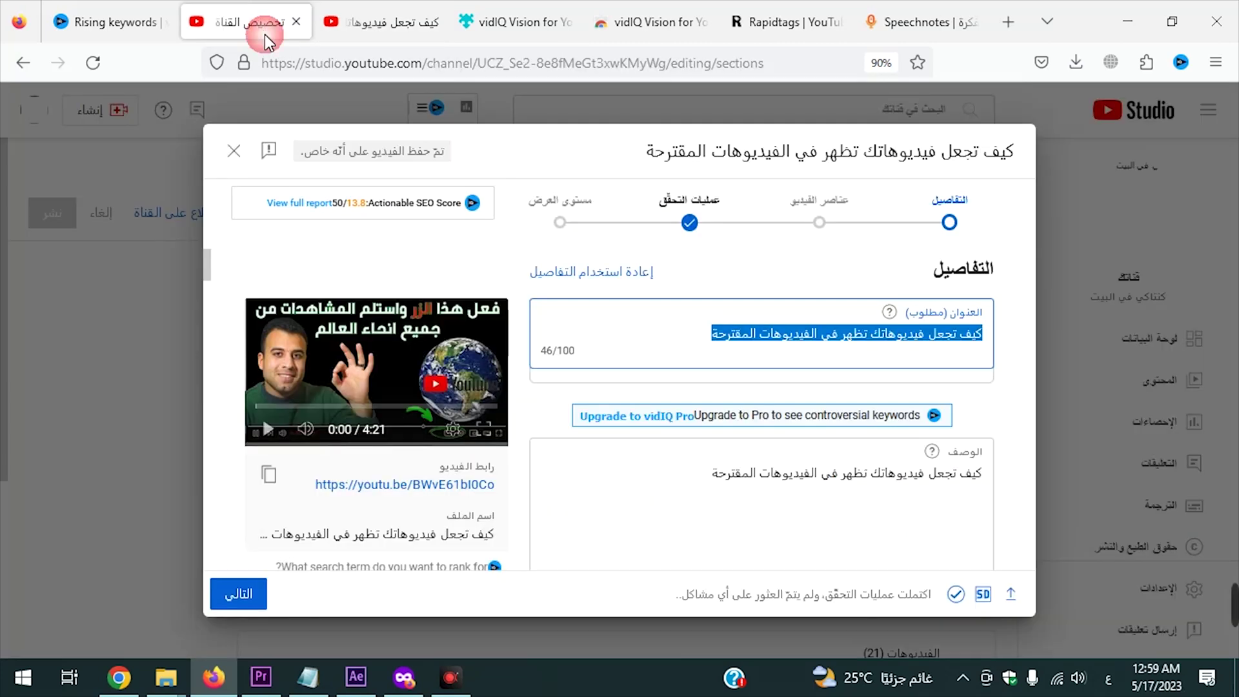
right_click(831, 339)
click(870, 373)
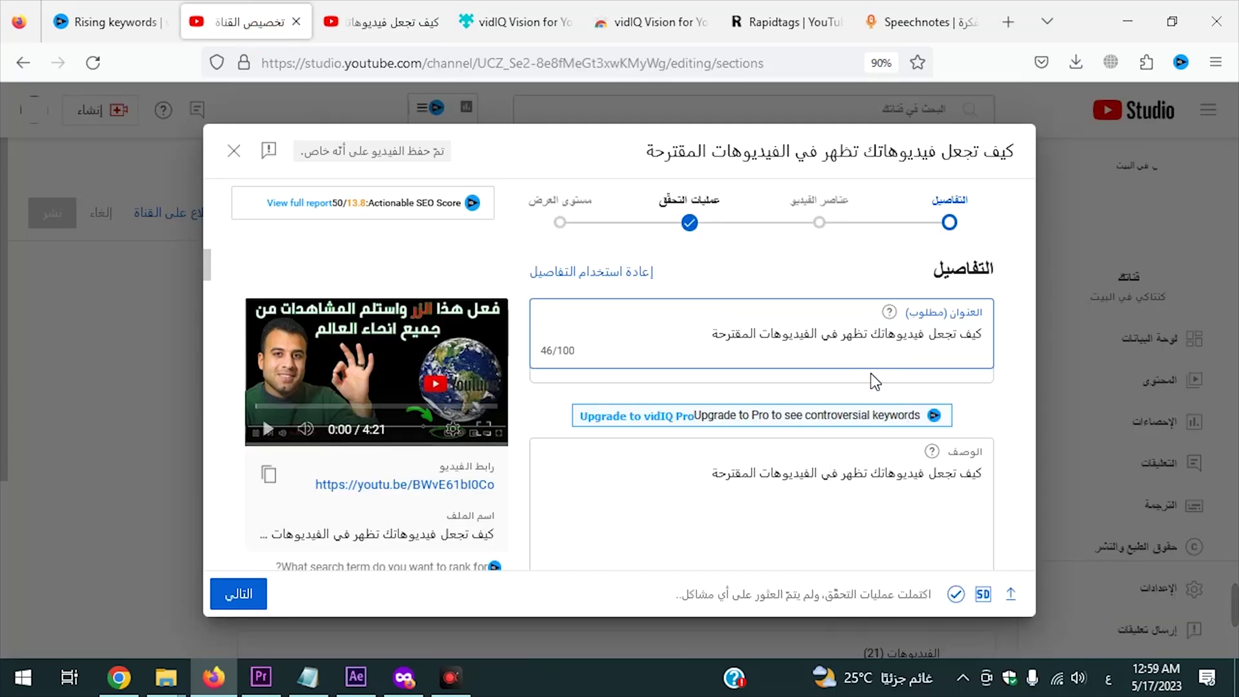
scroll(870, 373, down, 2)
click(871, 380)
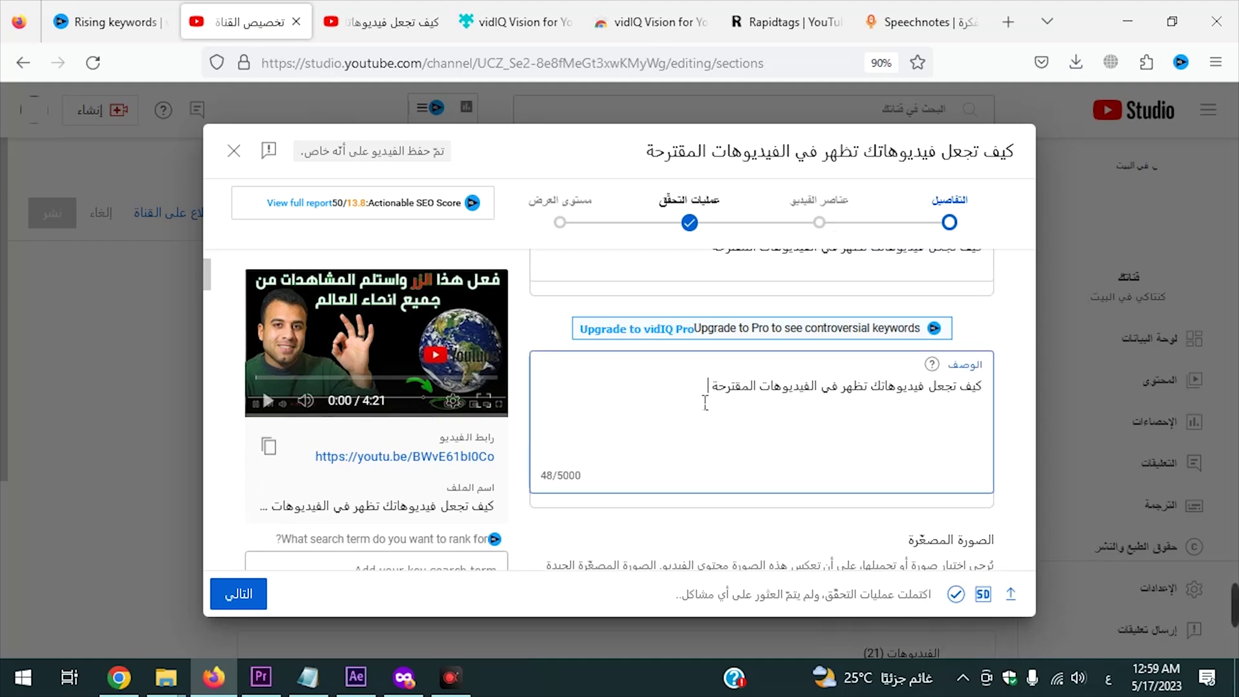
scroll(744, 408, up, 2)
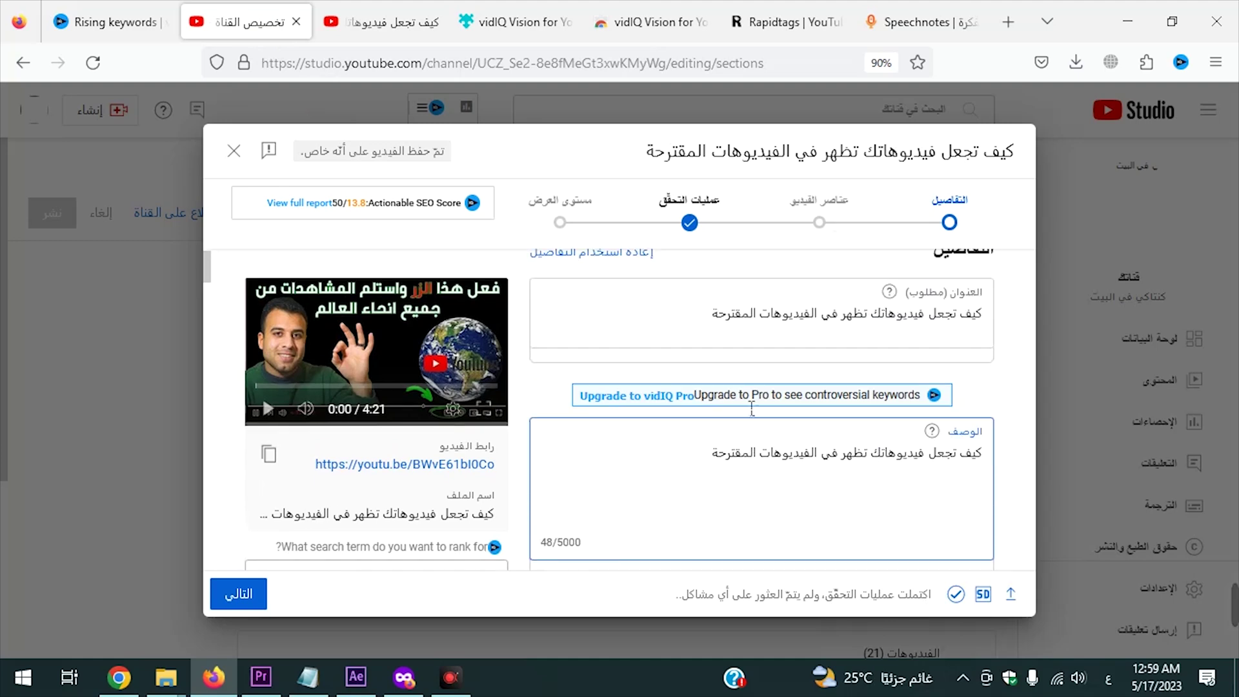
Return to the YouTube results for the title phrase and look over the top-ranked videos
click(402, 25)
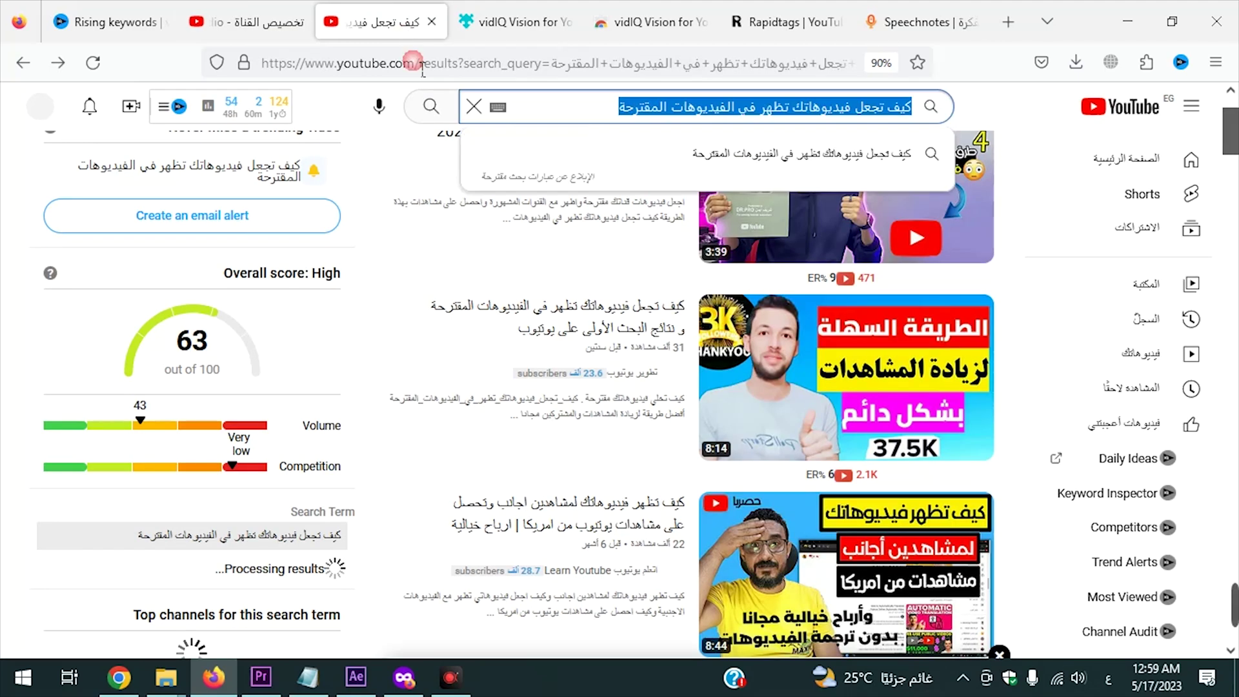
scroll(688, 270, down, 2)
scroll(451, 277, up, 2)
click(11, 176)
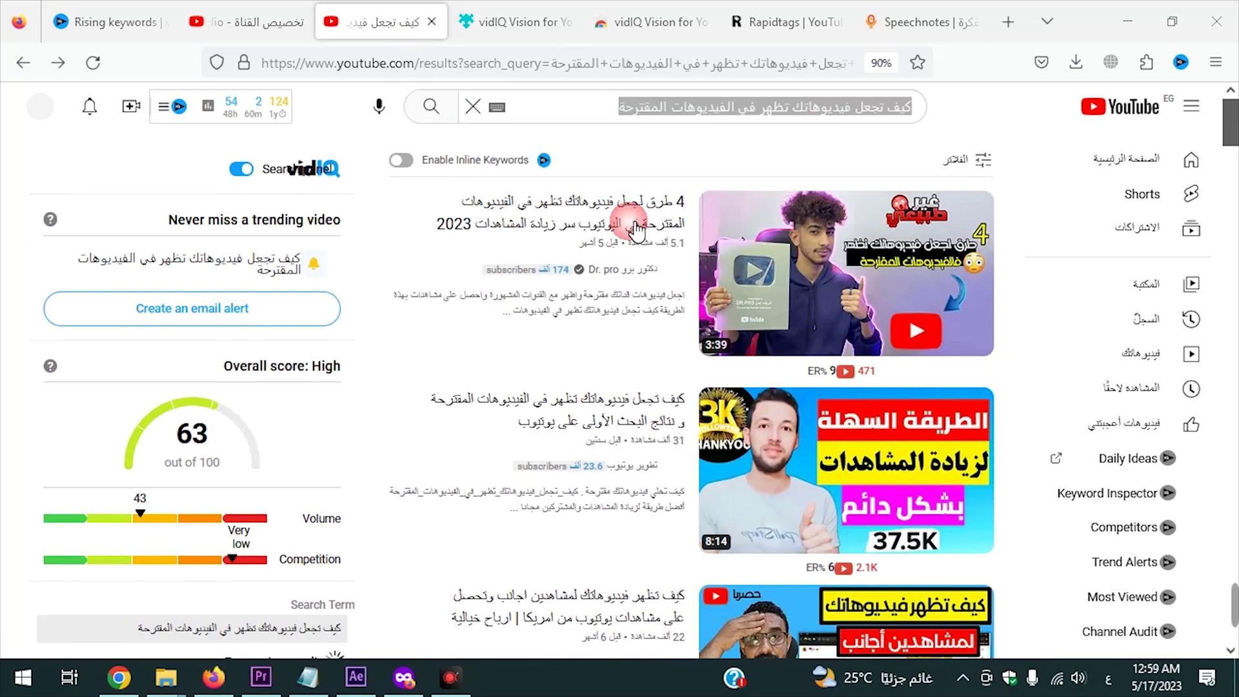
key(ctrl+a)
click(684, 192)
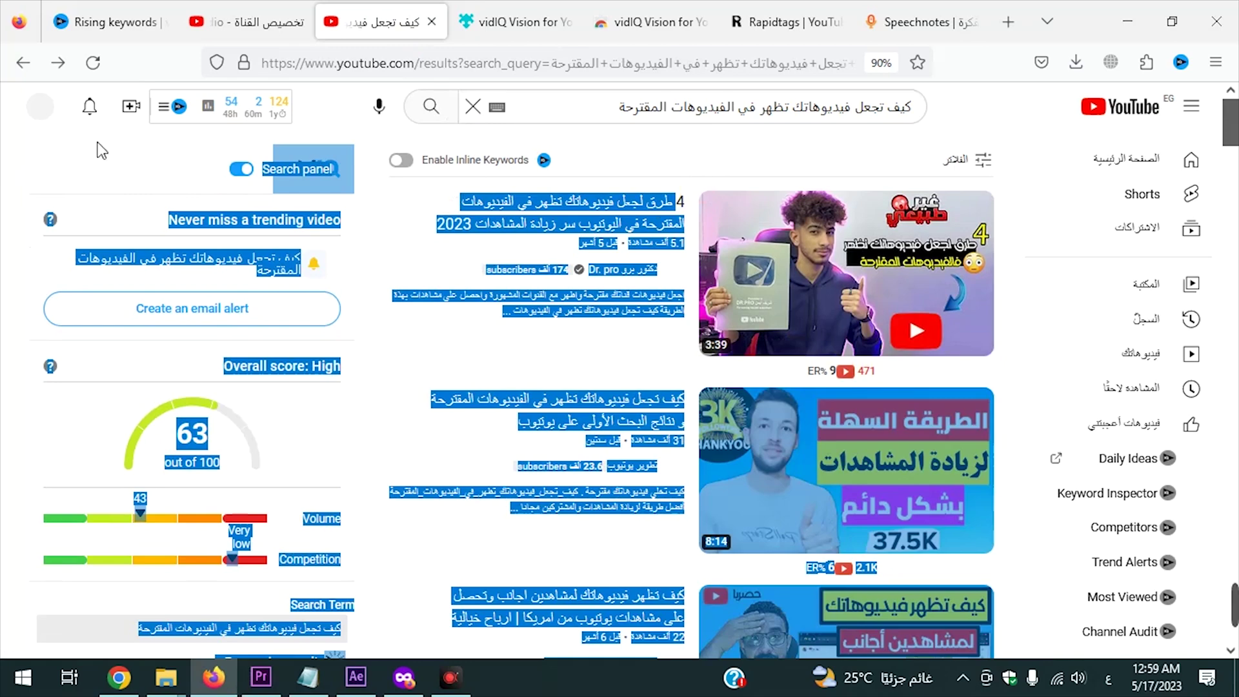
drag(471, 201, 236, 187)
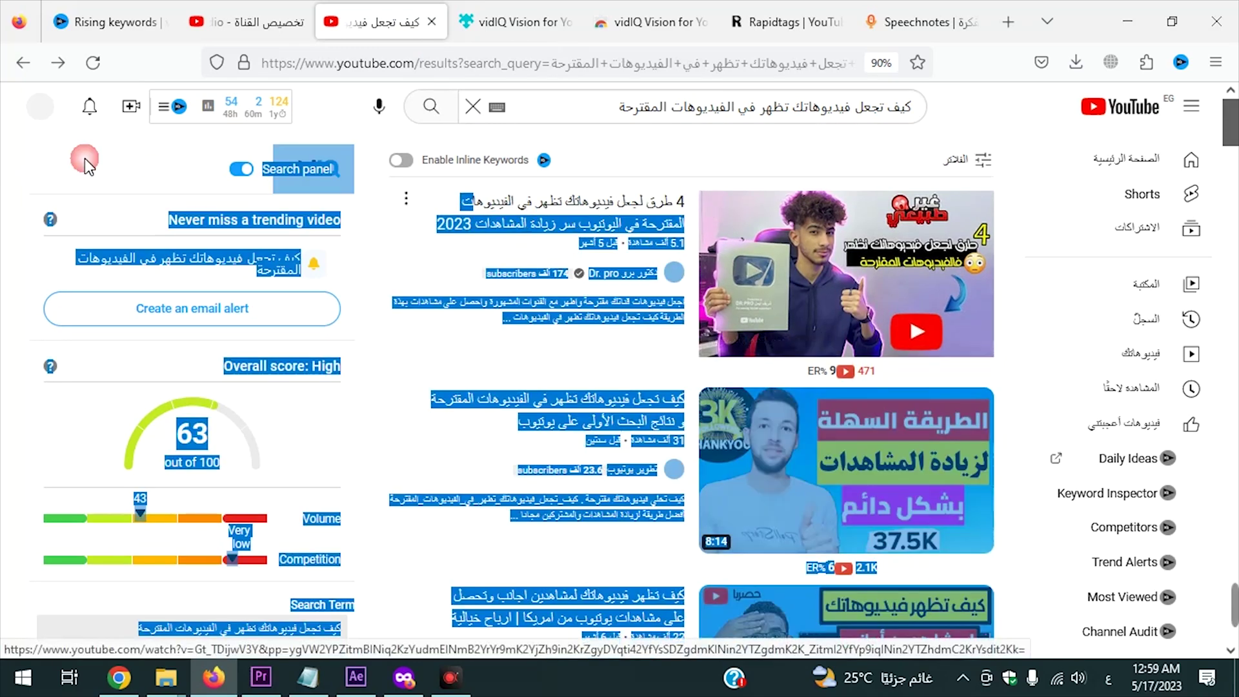
Copy the first result's title, "4 طرق لجعل فيديوهاتك تظهر في الفيديوهات المقترحة" through "2023", and replace the Speechnotes note text with it
triple_click(656, 219)
key(ctrl+c)
click(896, 26)
key(ctrl+a)
key(ctrl+v)
click(25, 538)
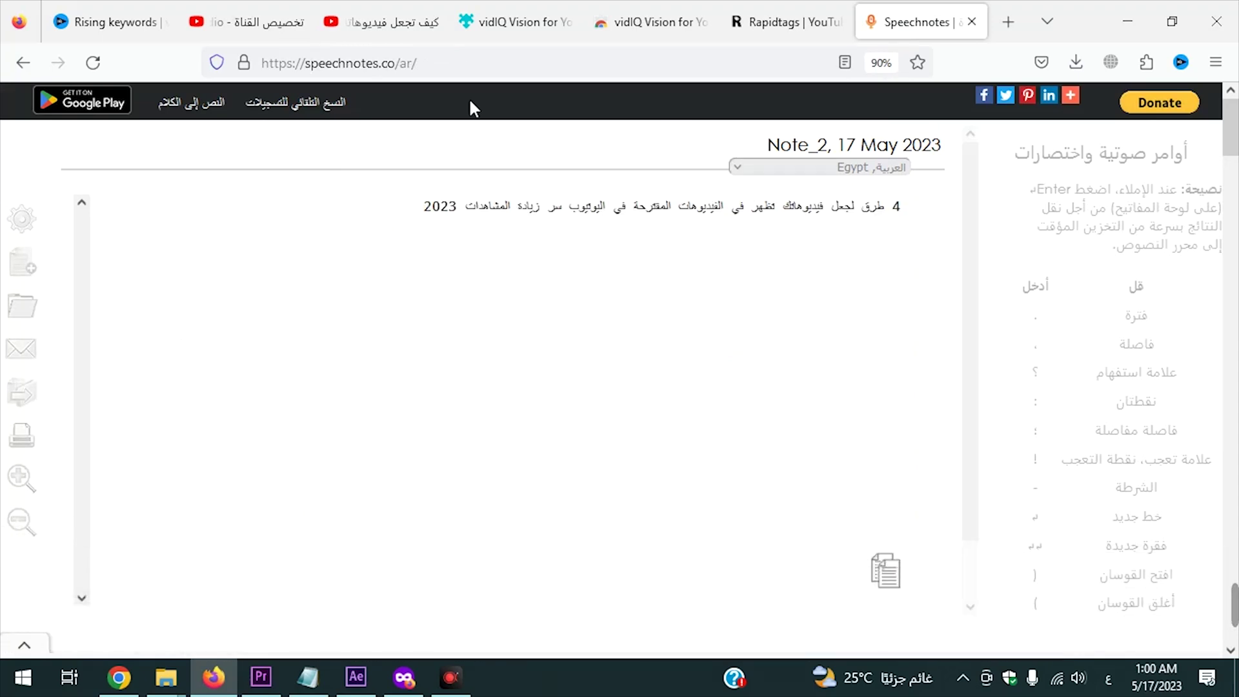
Add the second result's title to the Speechnotes note and delete the extra duration, like-count and engagement lines pasted with it
click(397, 24)
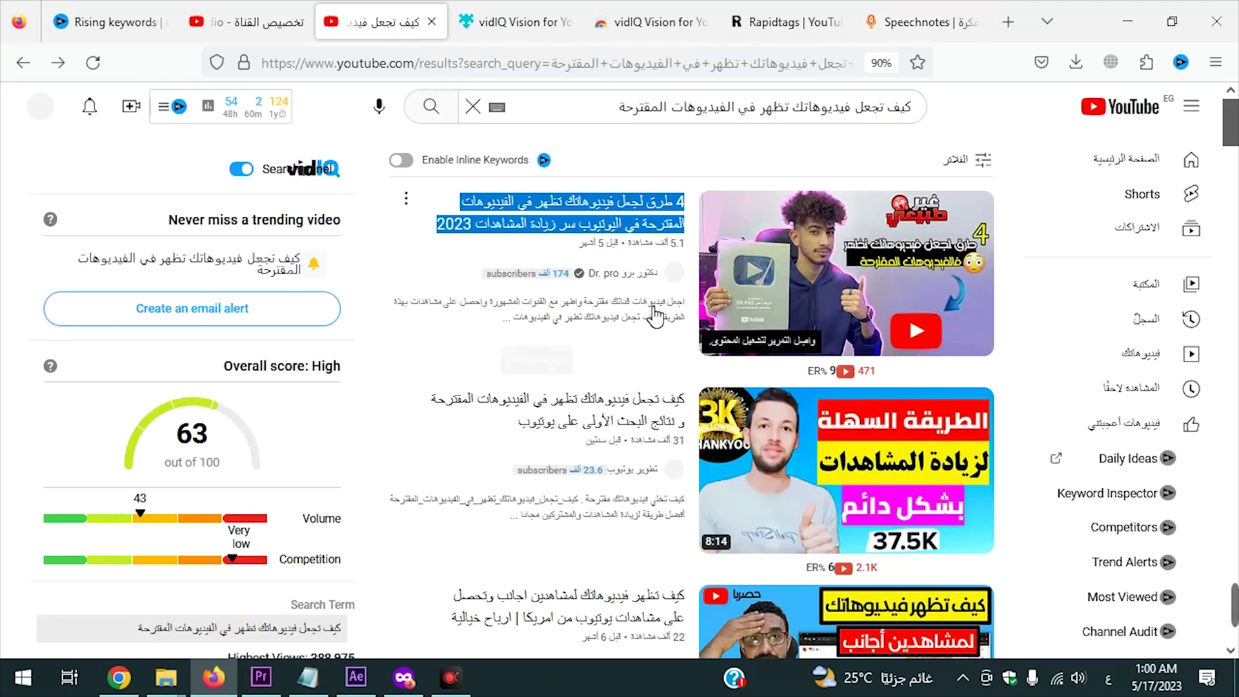
triple_click(526, 423)
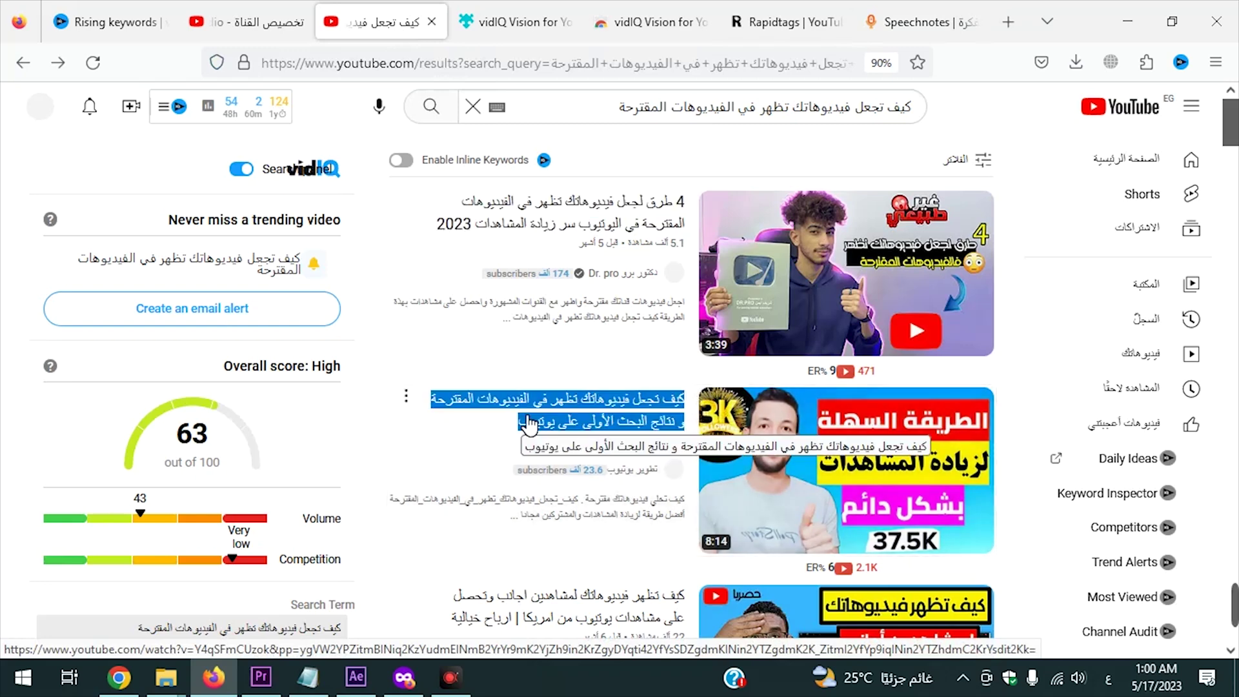
key(ctrl+c)
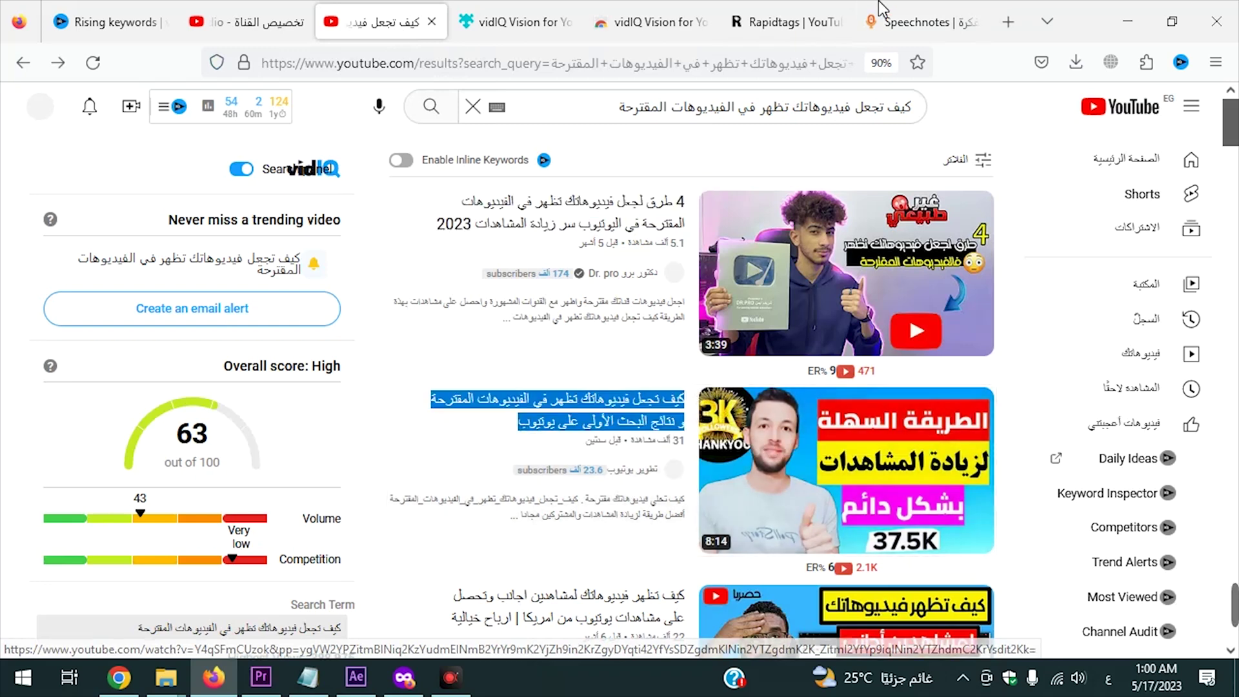
click(917, 21)
key(ctrl+v)
drag(838, 352, 915, 260)
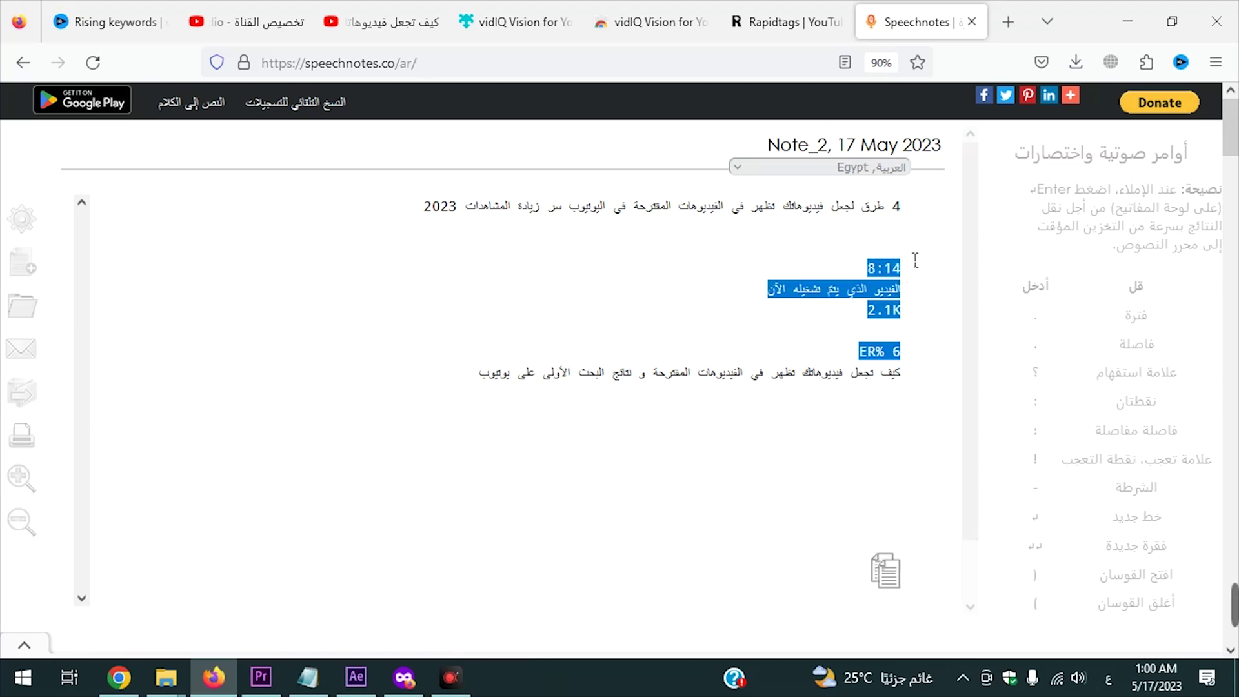
key(BackSpace)
Copy the third YouTube result's title, starting "كيف تظهر فيديوهاتك لمشاهدين اجانب", into the Speechnotes note between the two titles, separated by blank lines
mouse_move(1227, 600)
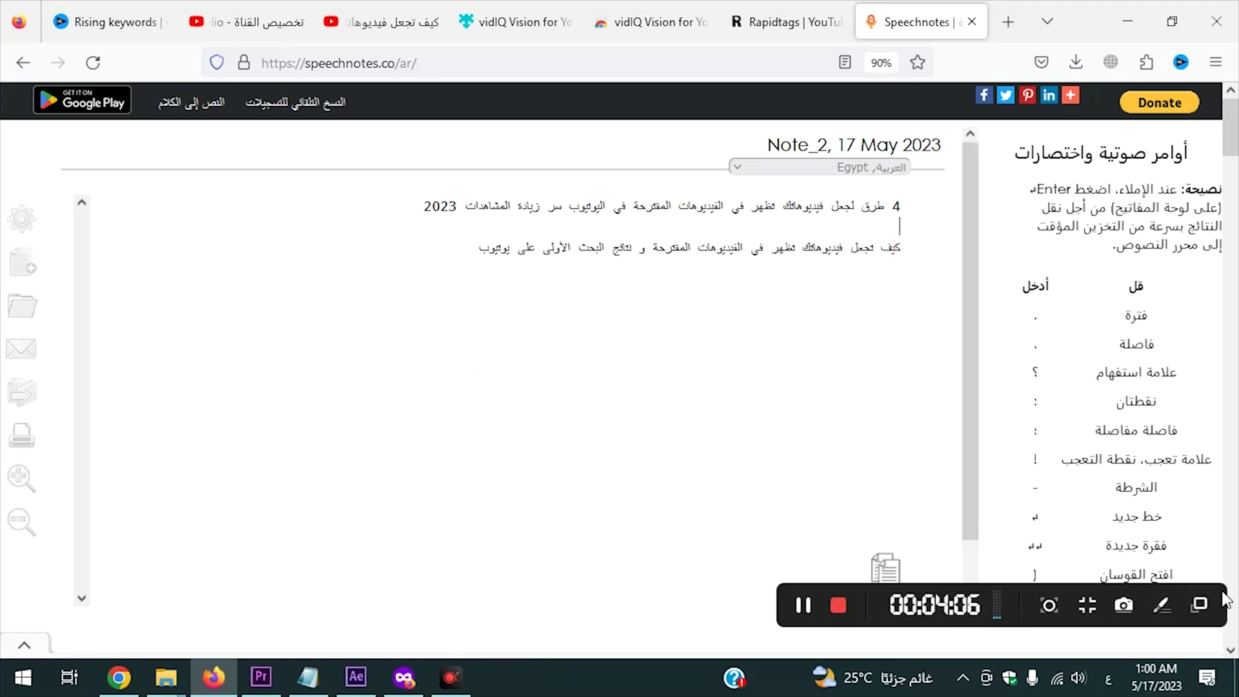
click(386, 22)
scroll(489, 470, down, 2)
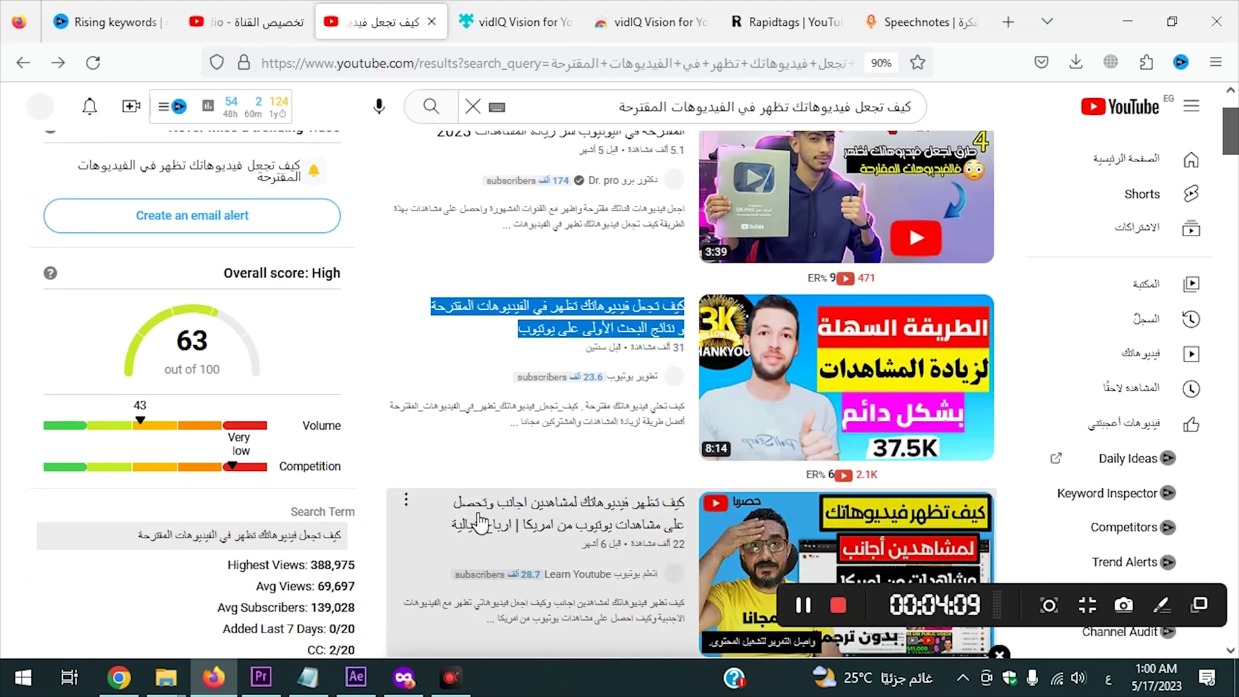
drag(686, 502, 639, 305)
click(871, 26)
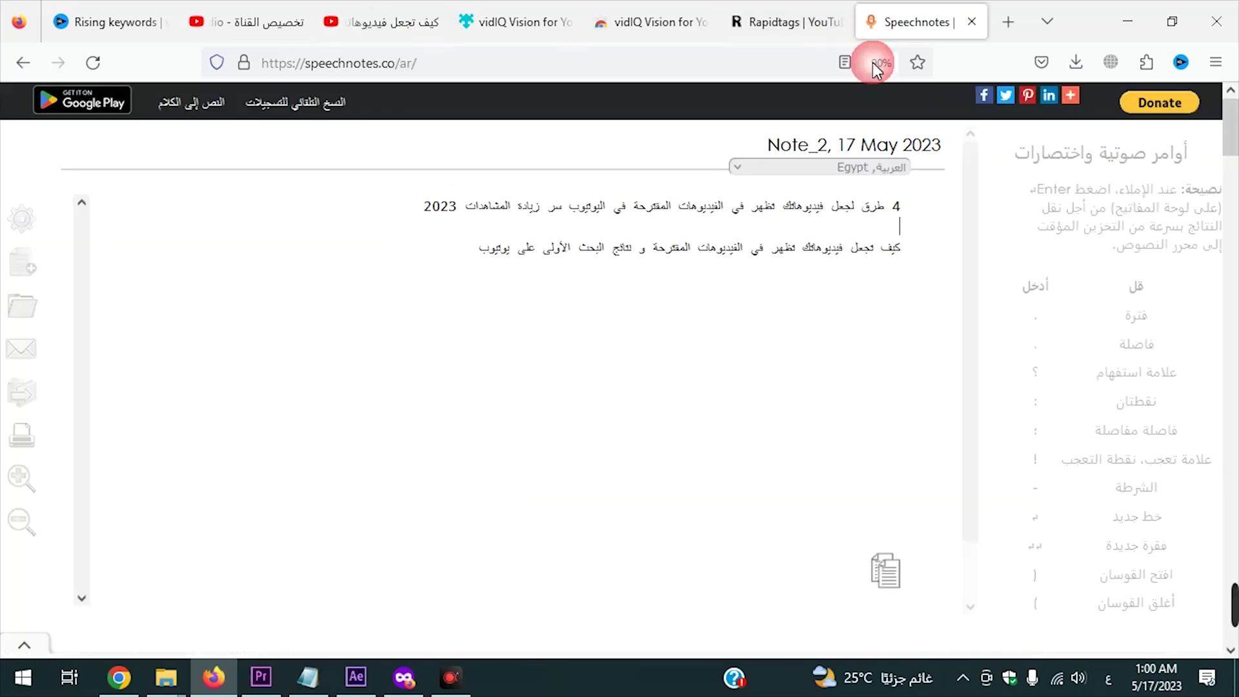
key(ctrl+v)
key(Return)
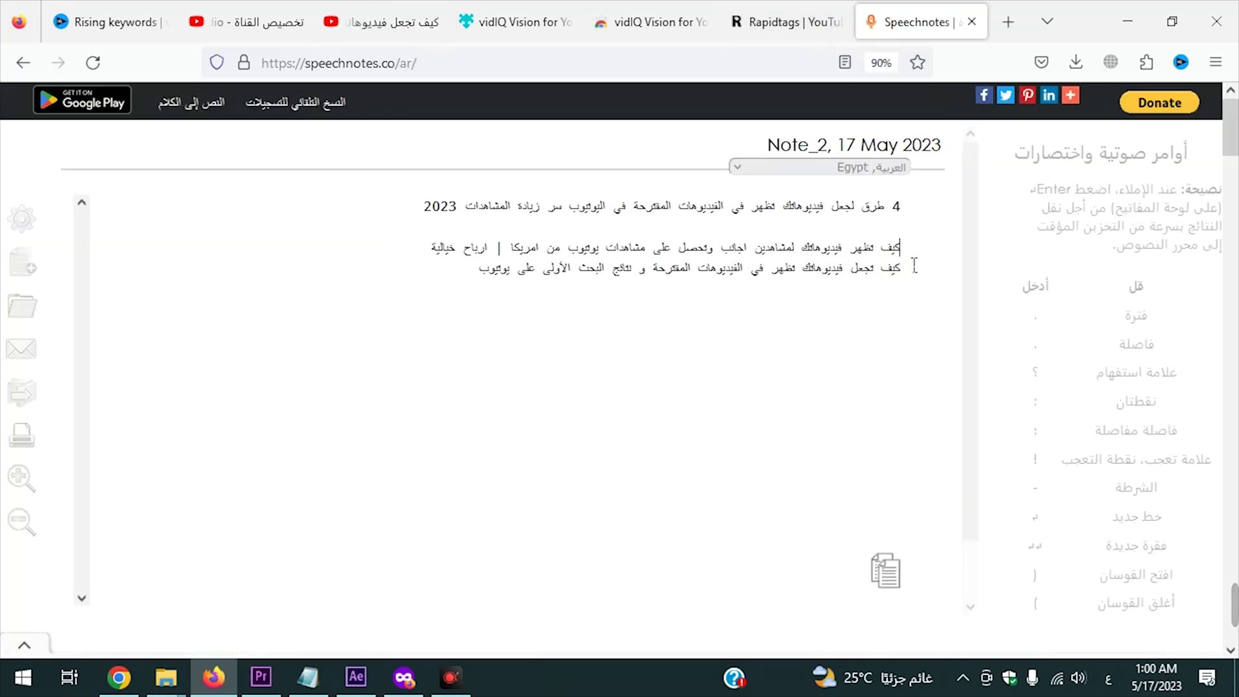
key(Return)
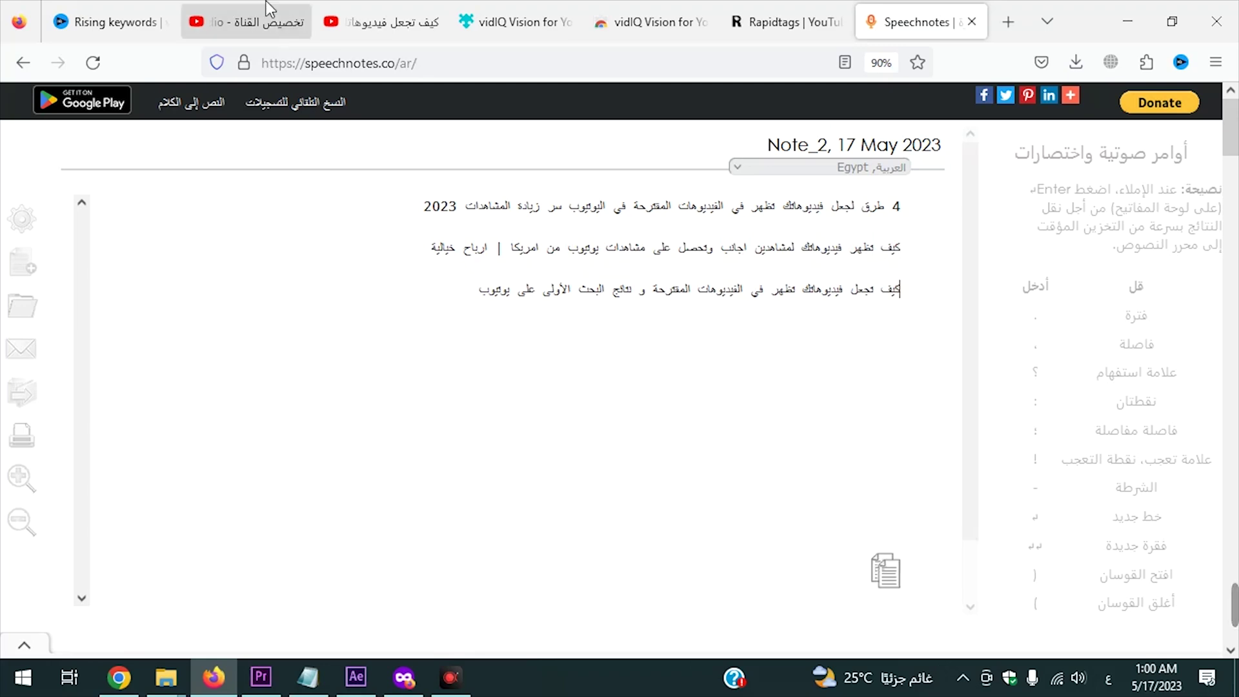
Look over the remaining YouTube results, return to Speechnotes and delete "4 طرق ل" from the start of the first title
click(371, 23)
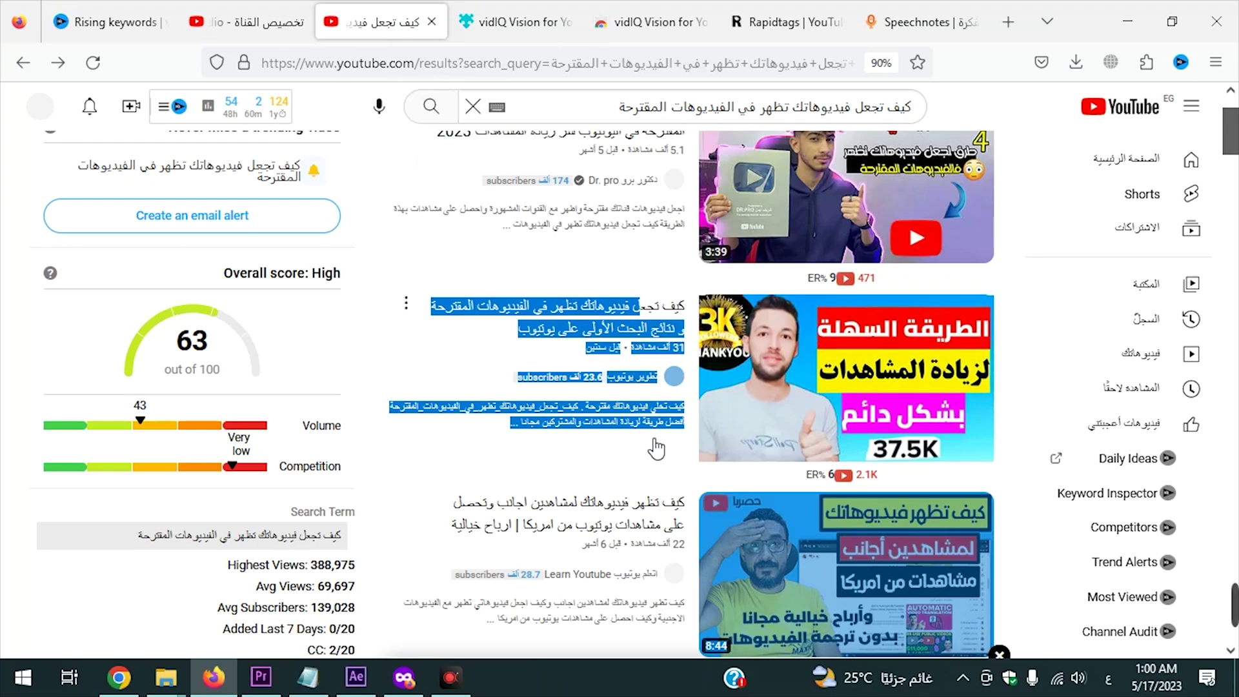
scroll(687, 413, down, 3)
scroll(691, 427, down, 15)
scroll(688, 455, up, 18)
click(910, 22)
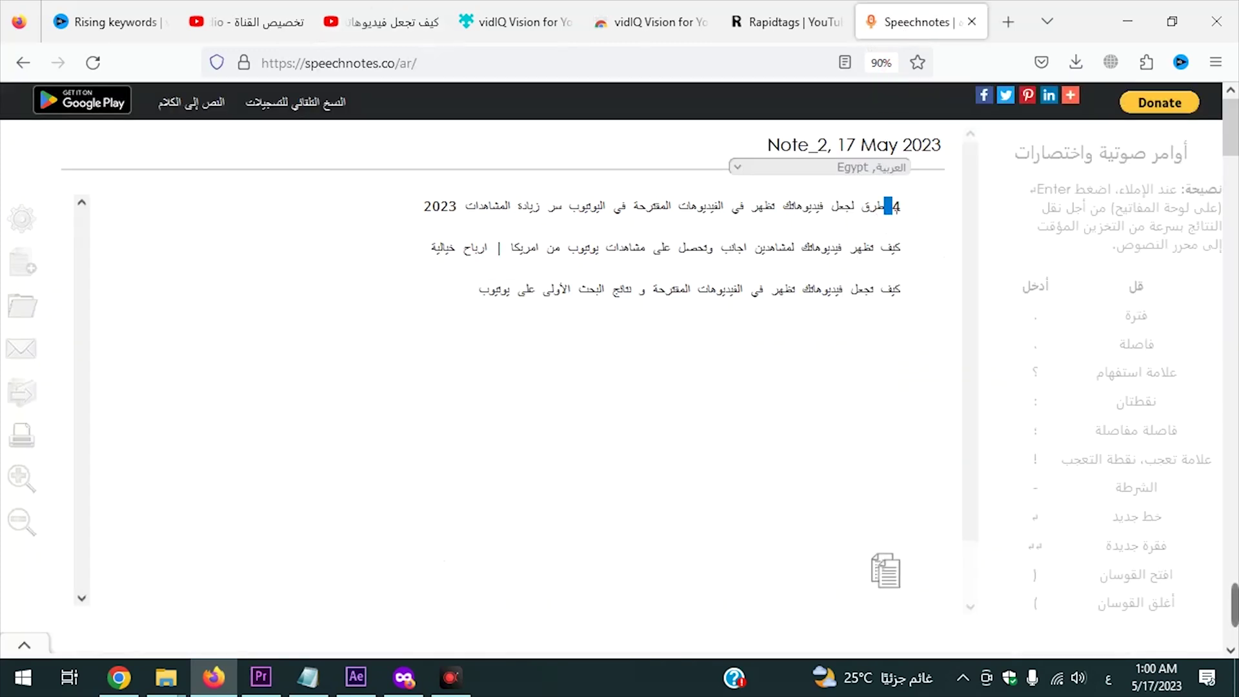
drag(856, 205, 893, 205)
key(BackSpace)
key(BackSpace)
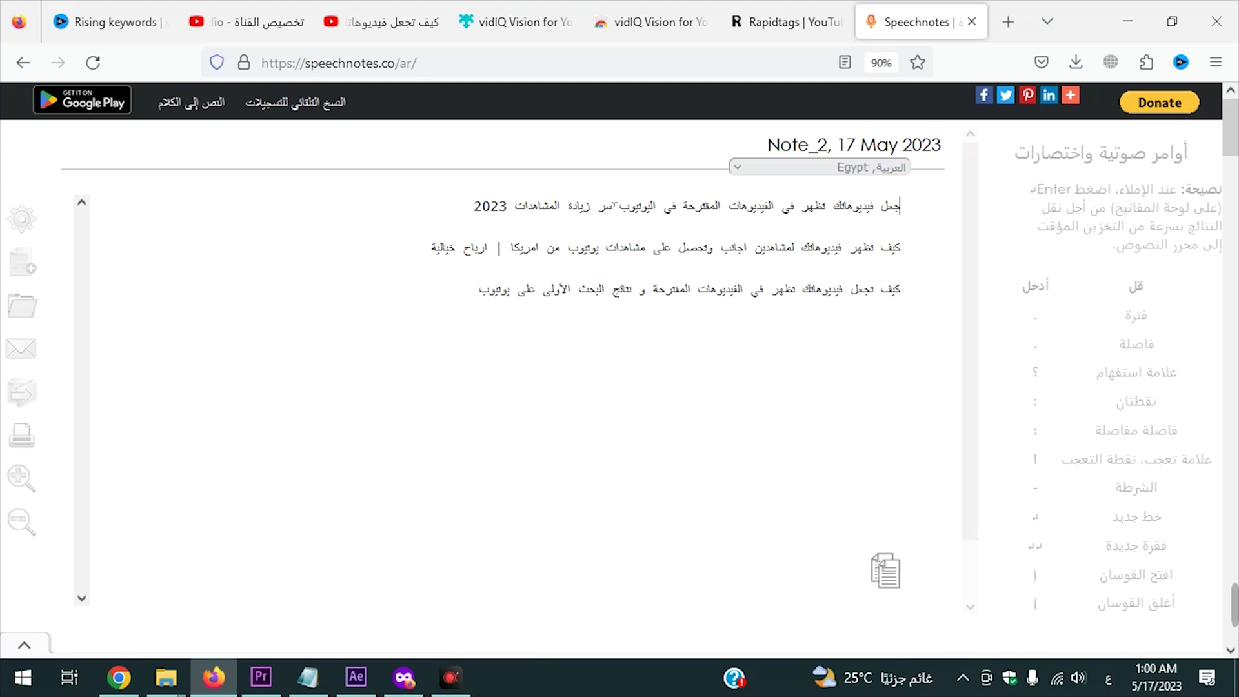
Delete "2023" from the first title and join it to the second title with "ومن خلال ذلك"
drag(472, 206, 535, 209)
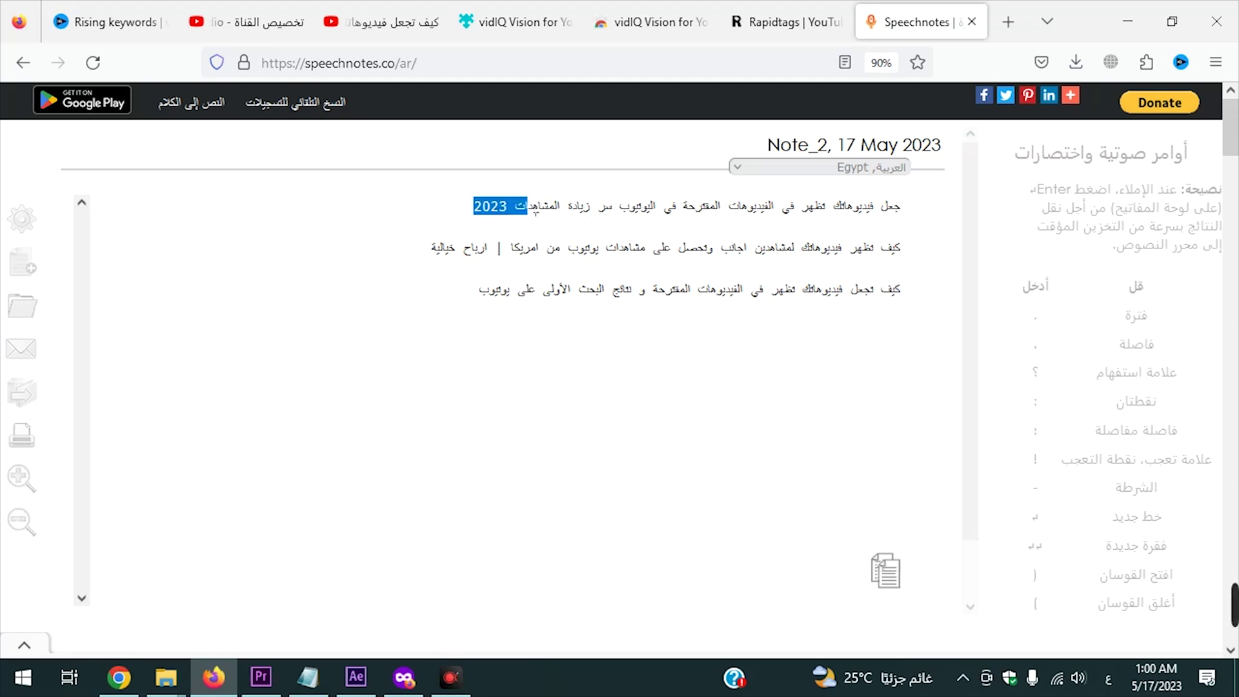
key(Delete)
key(Delete)
key(Delete)
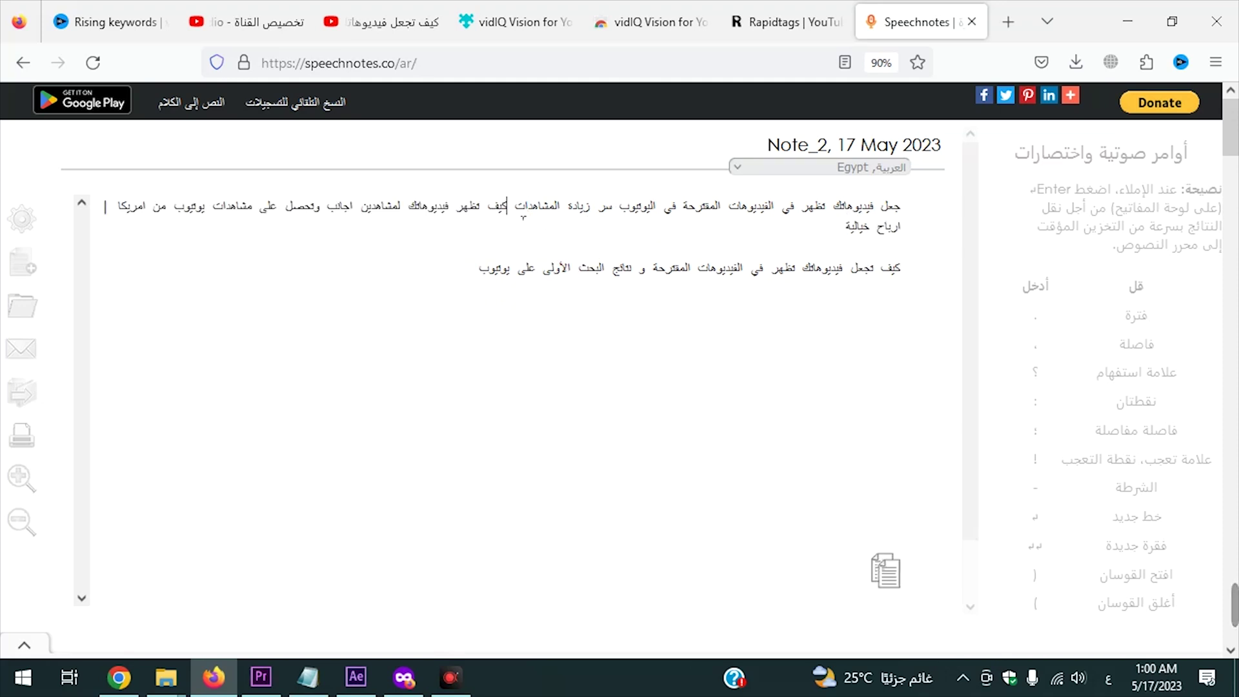
text(ومن خلال ذلك)
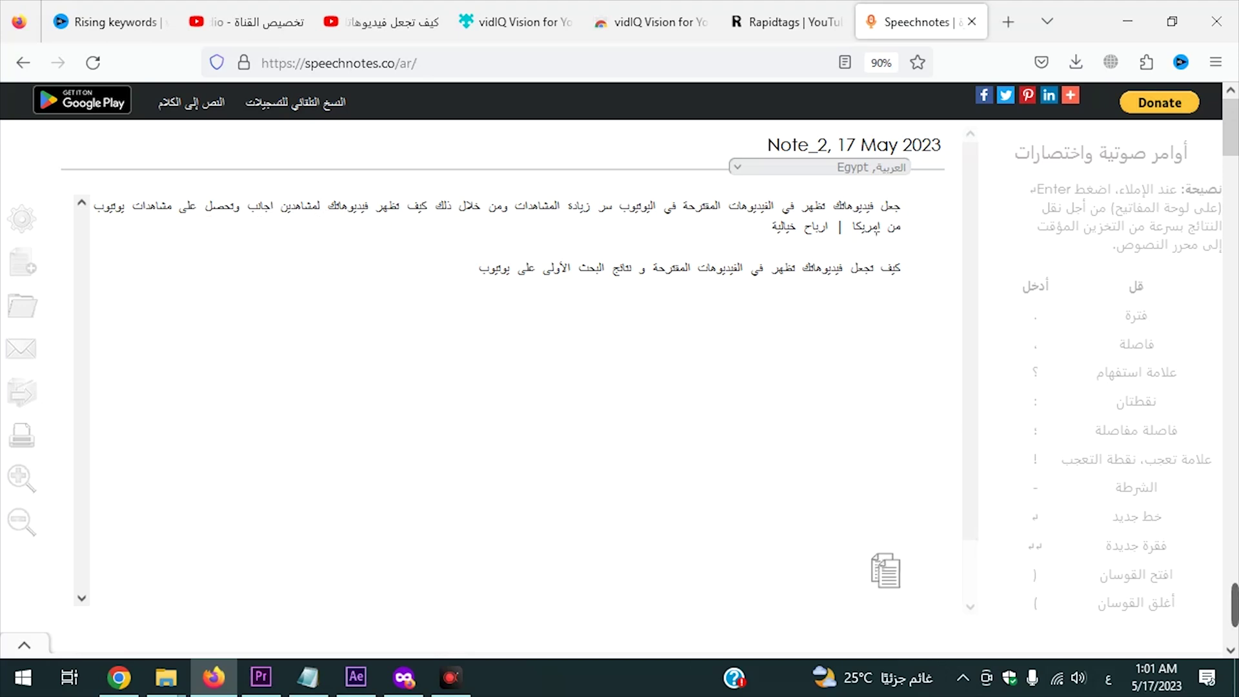
Replace the vertical bar before "ارباح خيالية" in the note with "ومع"
key(BackSpace)
key(Delete)
text(أ)
key(Delete)
text(ومع ا)
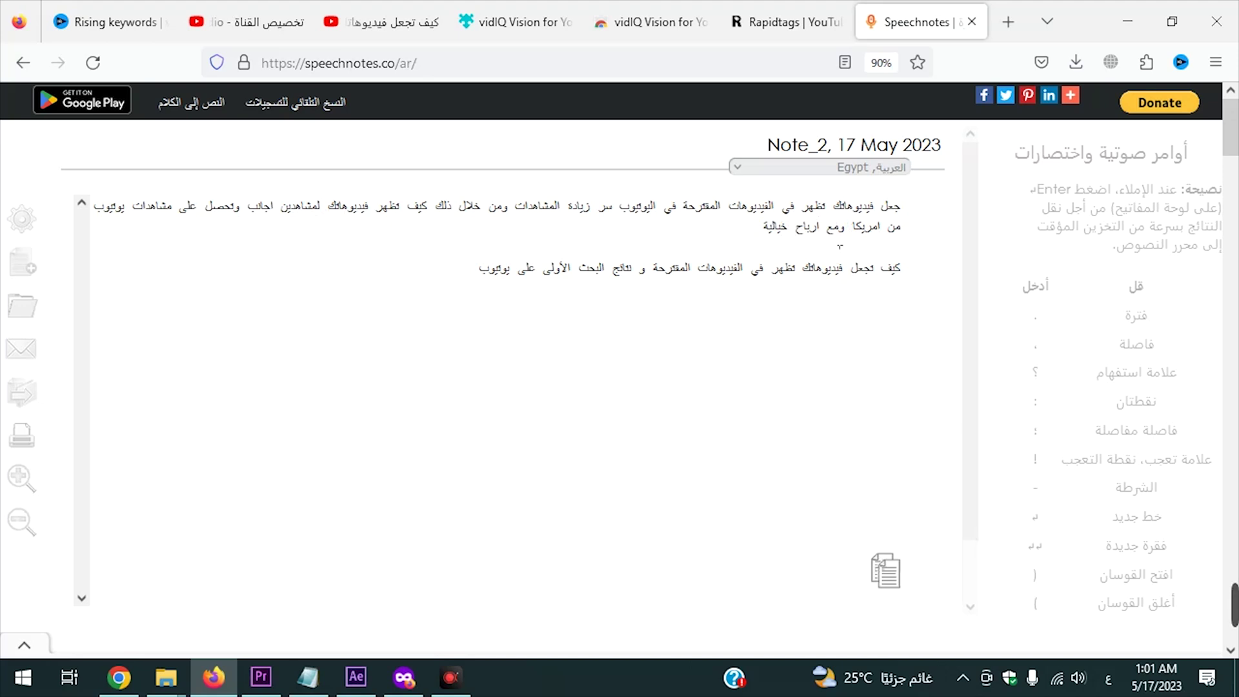
Join the last title to the paragraph with "من خلال" and change its opening "كيف تجعل" to "كيفية جعل"
click(902, 268)
key(BackSpace)
key(BackSpace)
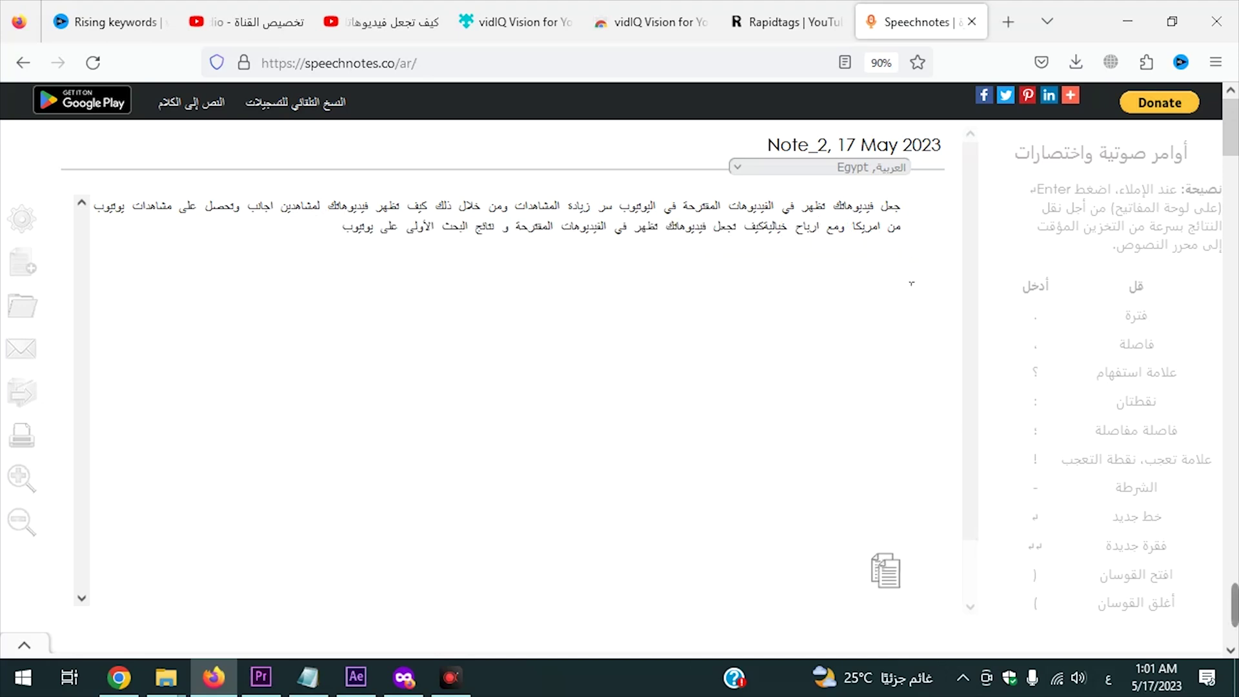
text(من خلال ك)
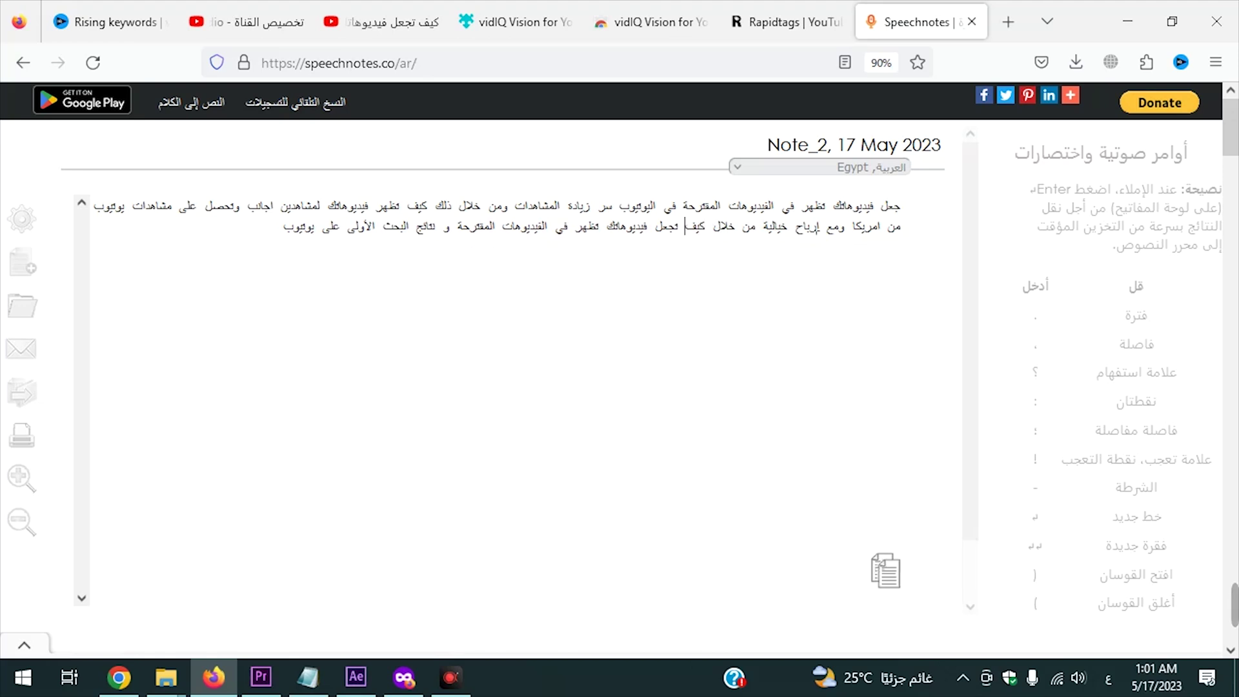
text(ية)
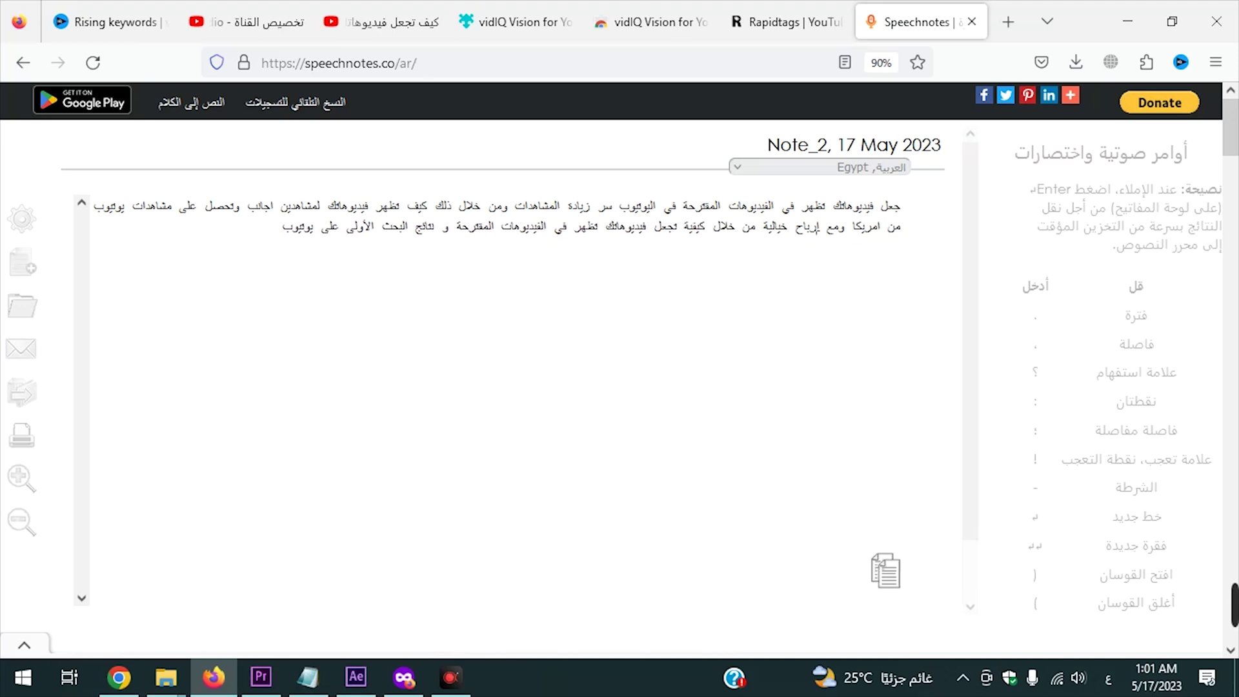
key(BackSpace)
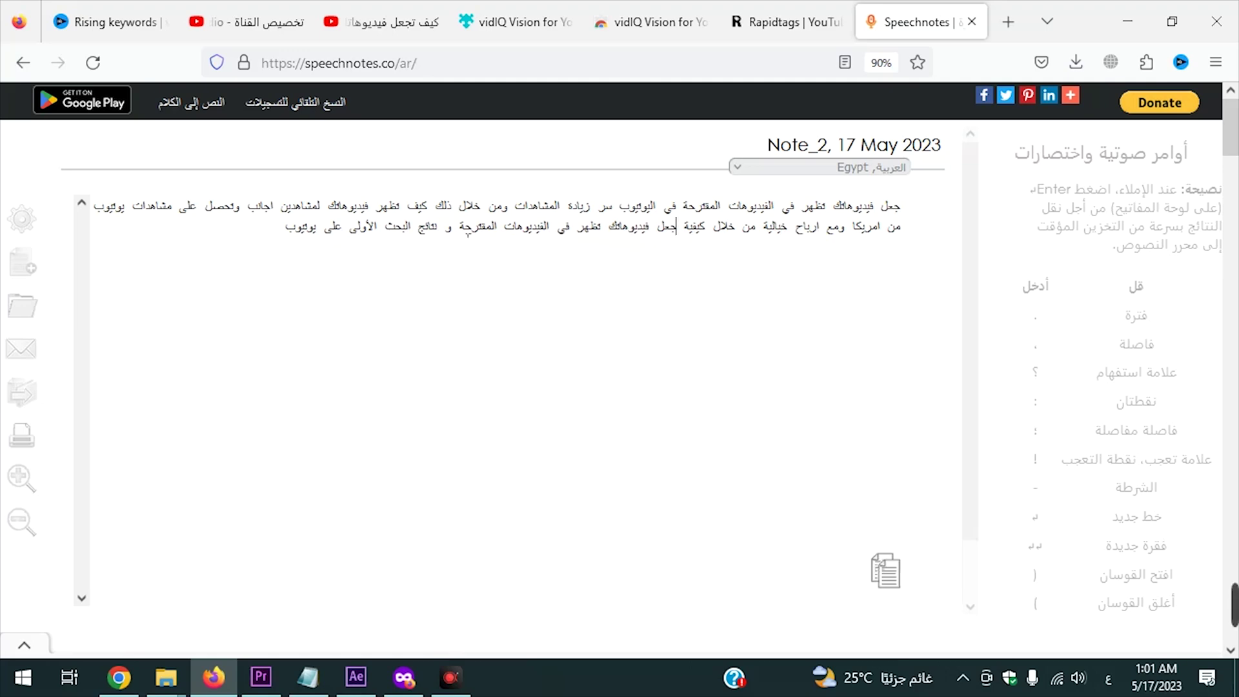
Copy the whole Speechnotes paragraph and paste it into the YouTube Studio video description below the title phrase
drag(286, 226, 955, 205)
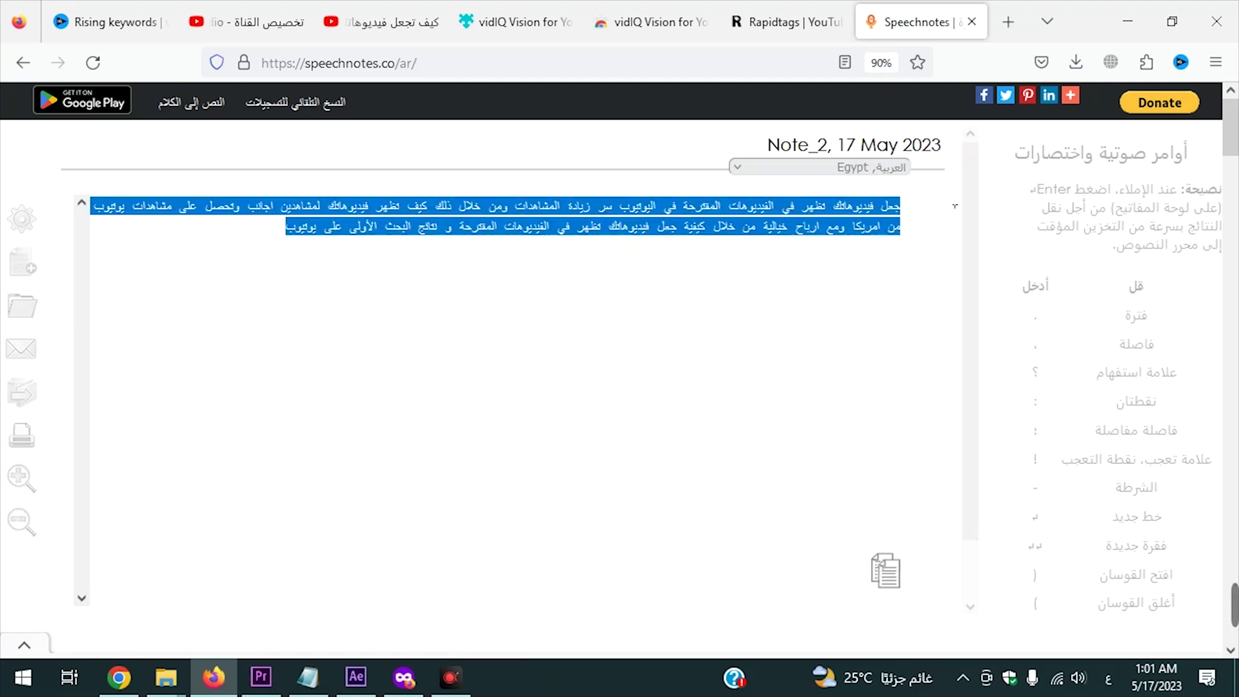
right_click(433, 234)
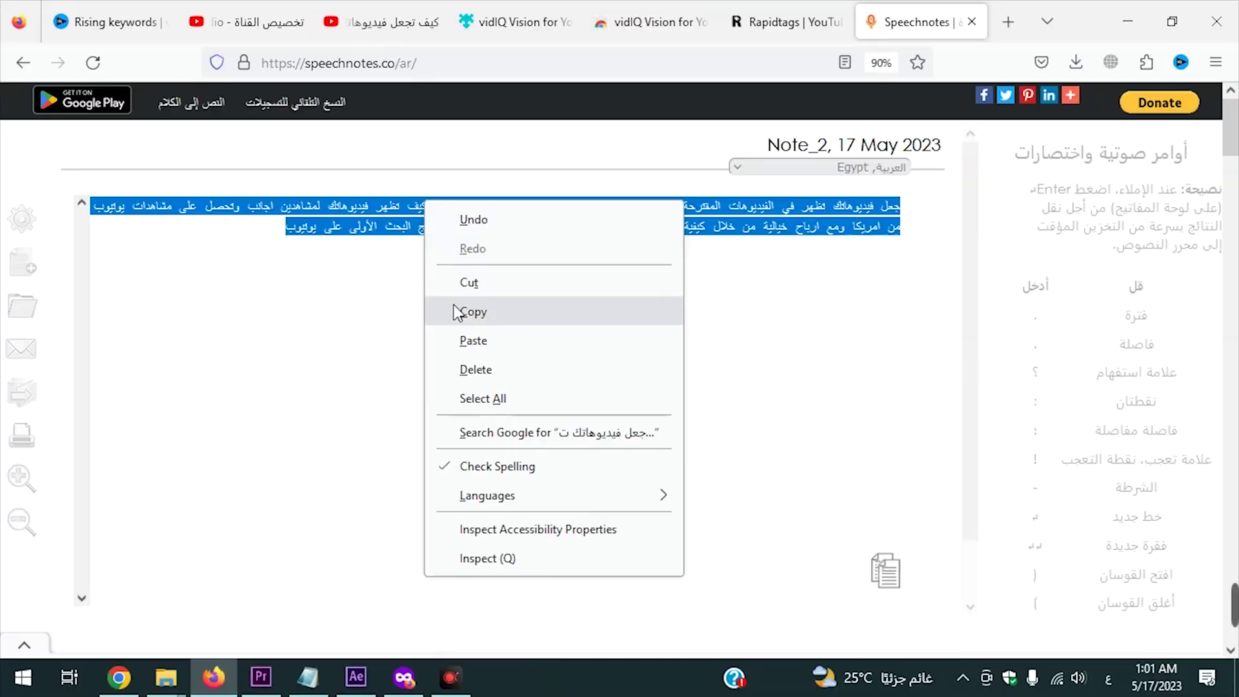
click(455, 312)
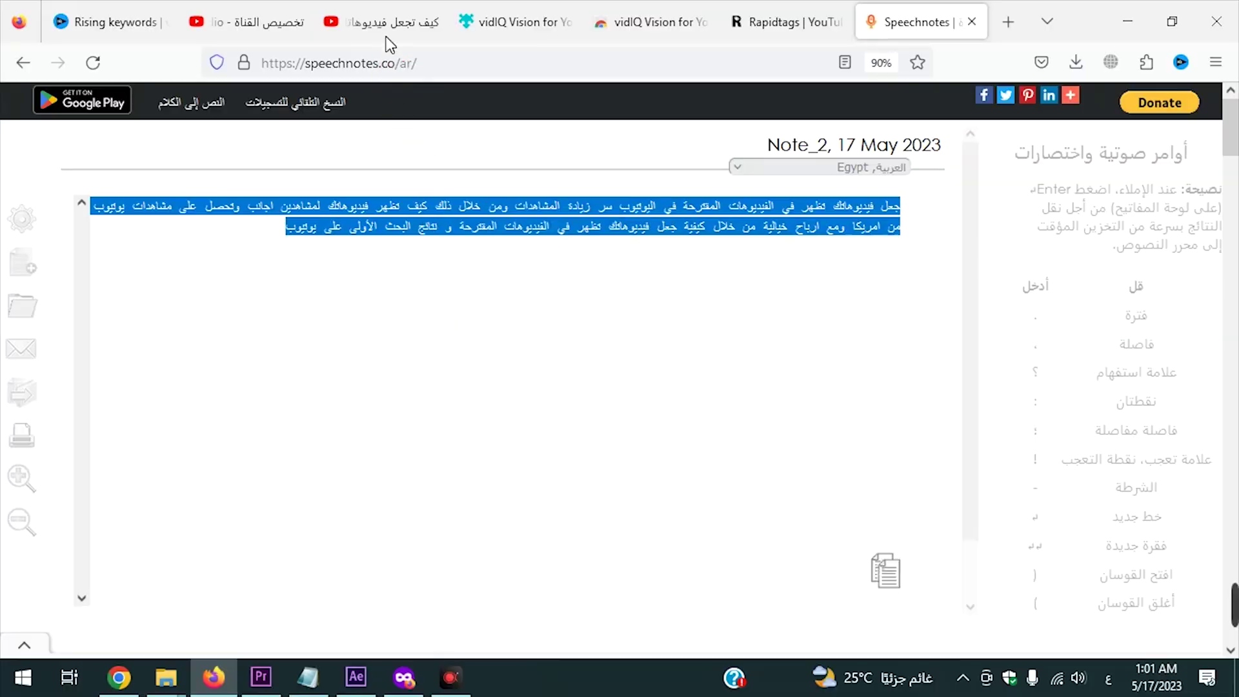
click(258, 26)
right_click(704, 492)
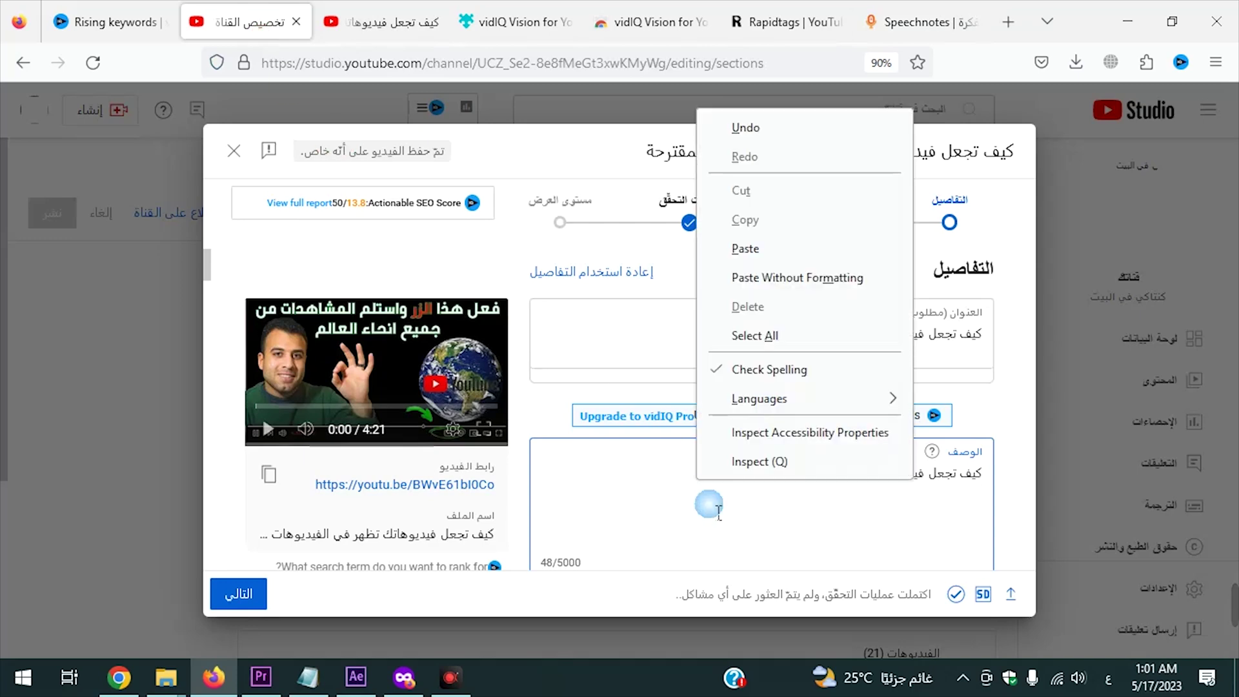
click(741, 251)
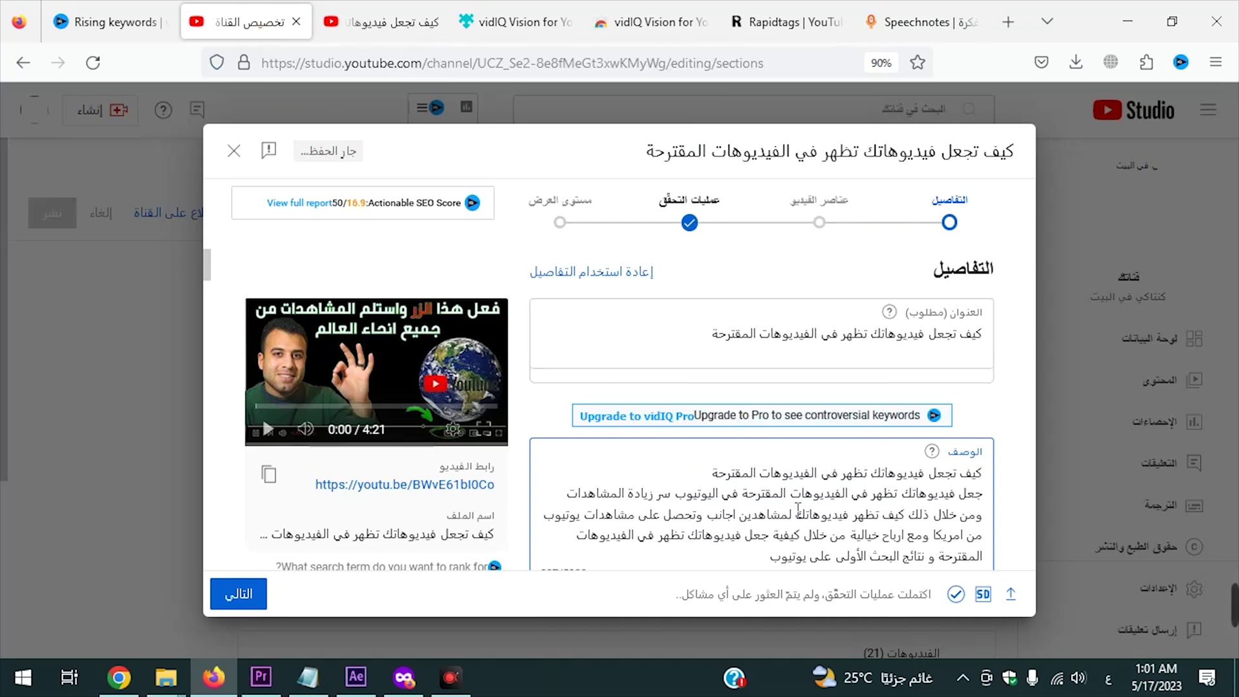
Remove all existing tags from the video's tags field in the upload details
scroll(787, 516, down, 3)
scroll(816, 402, down, 3)
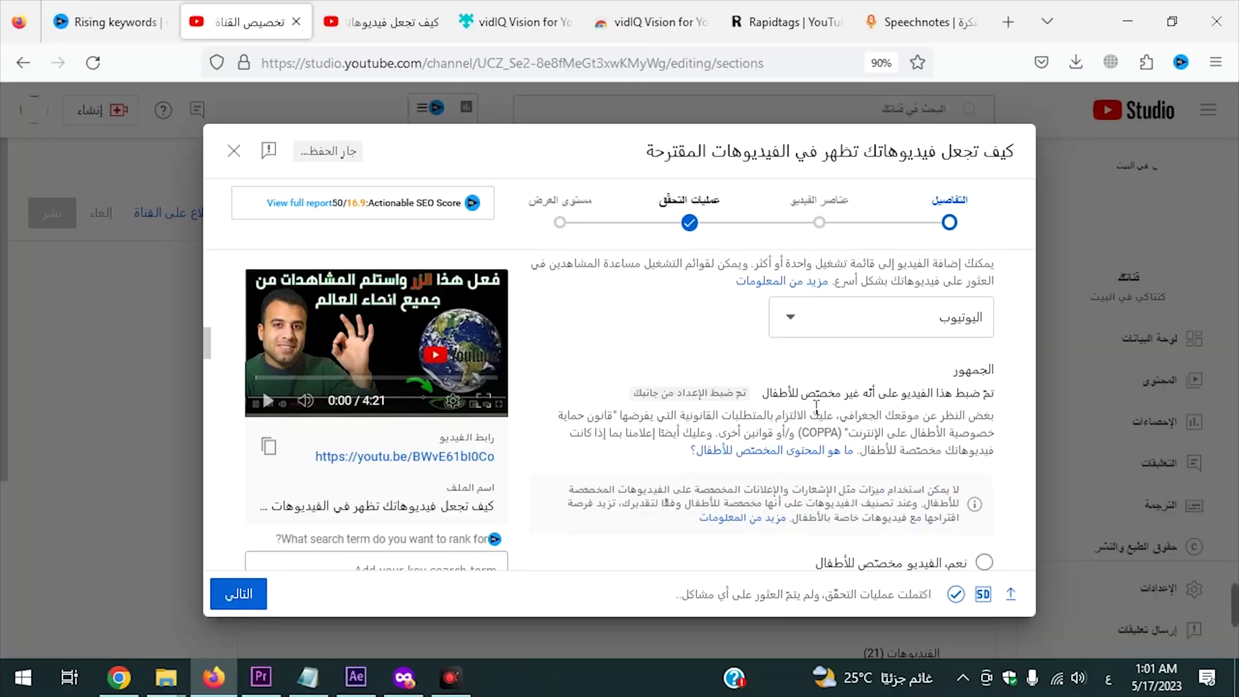
scroll(817, 407, down, 9)
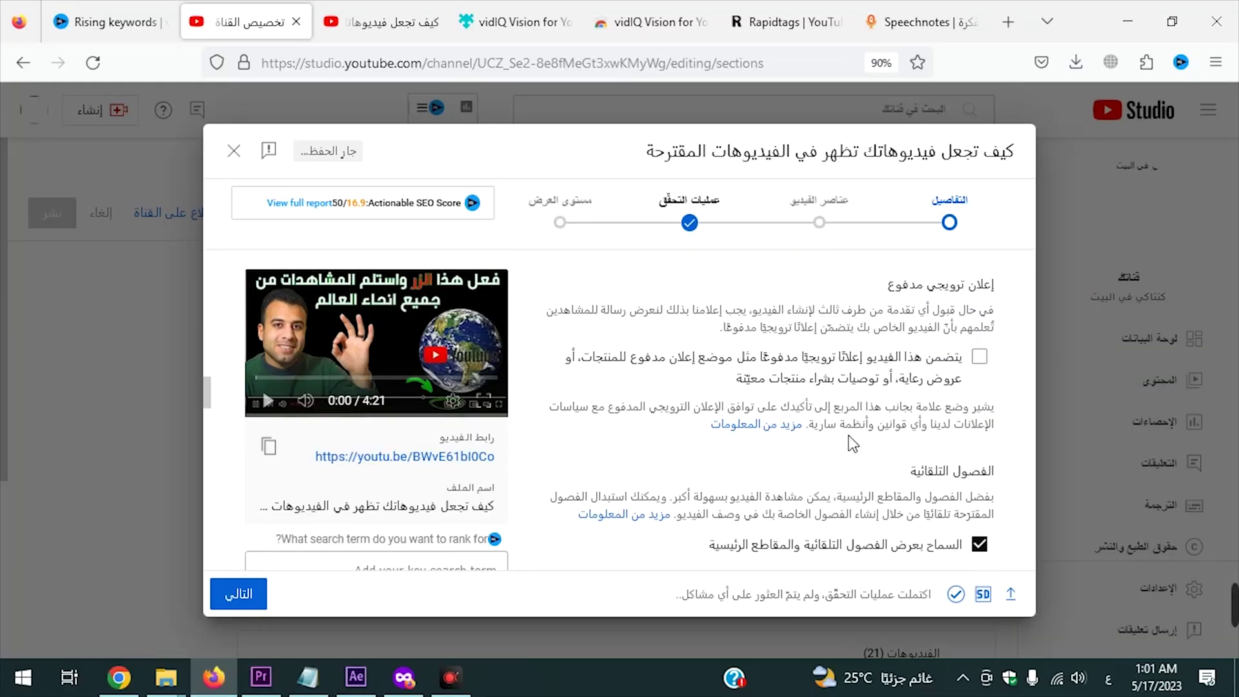
scroll(855, 439, down, 5)
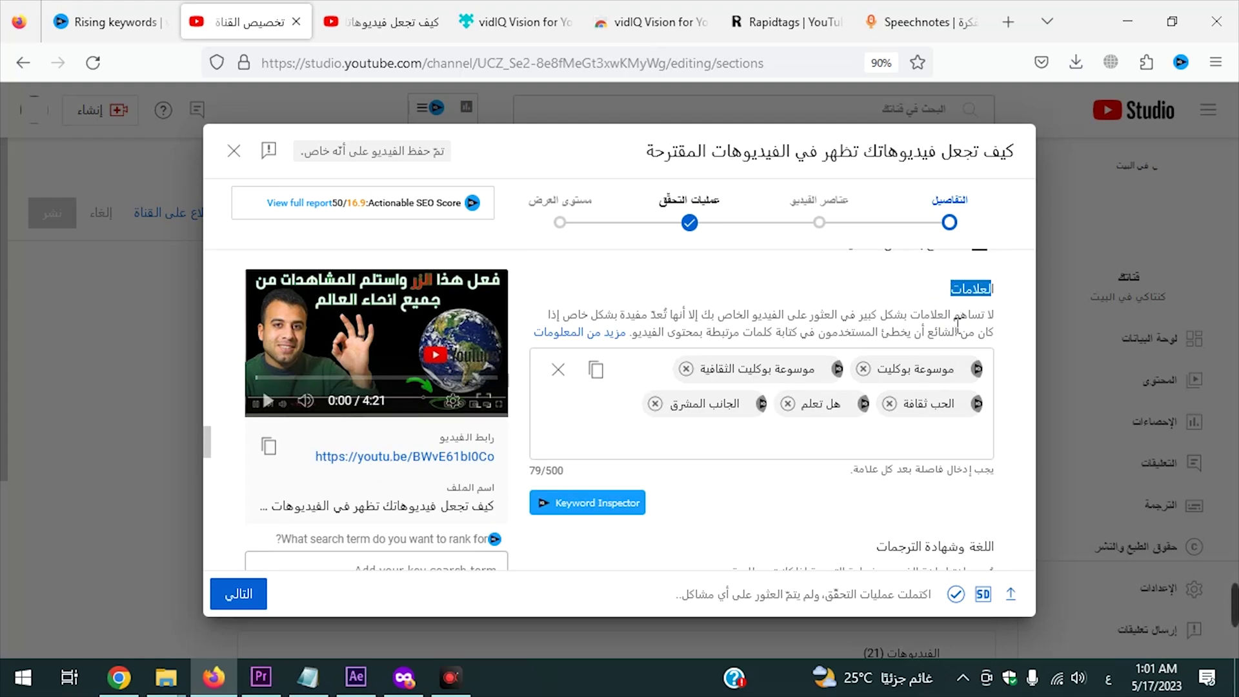
drag(894, 316, 760, 327)
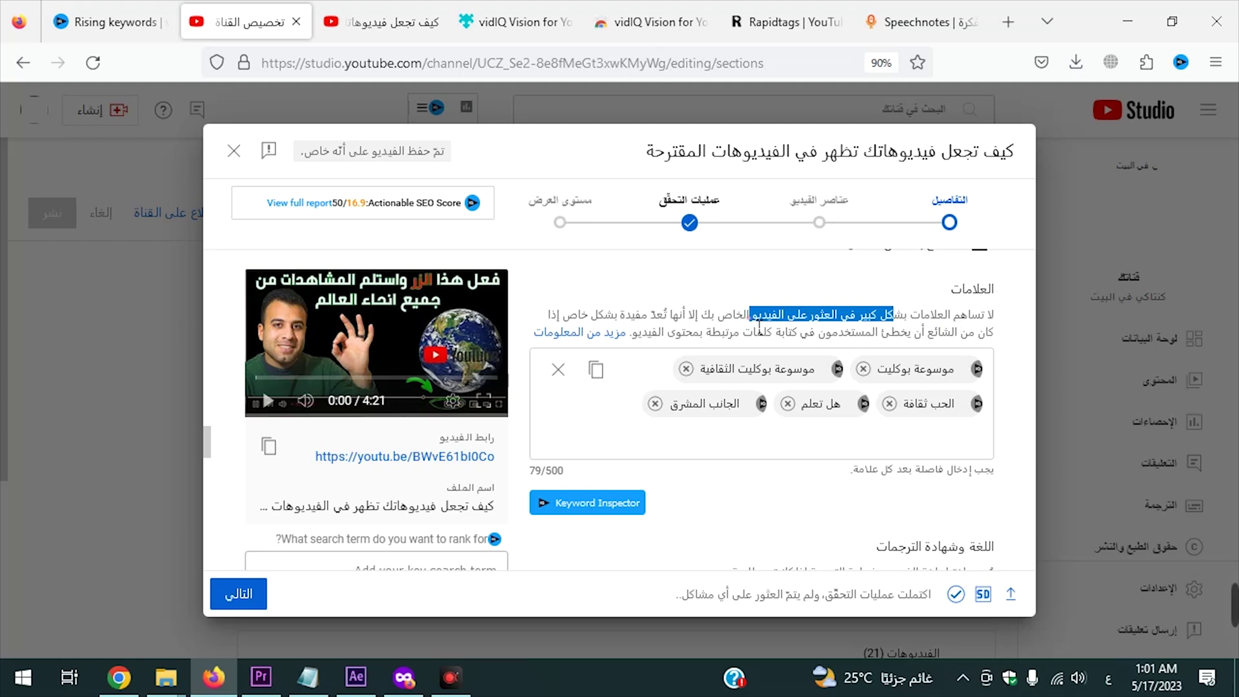
click(686, 368)
click(862, 369)
click(788, 369)
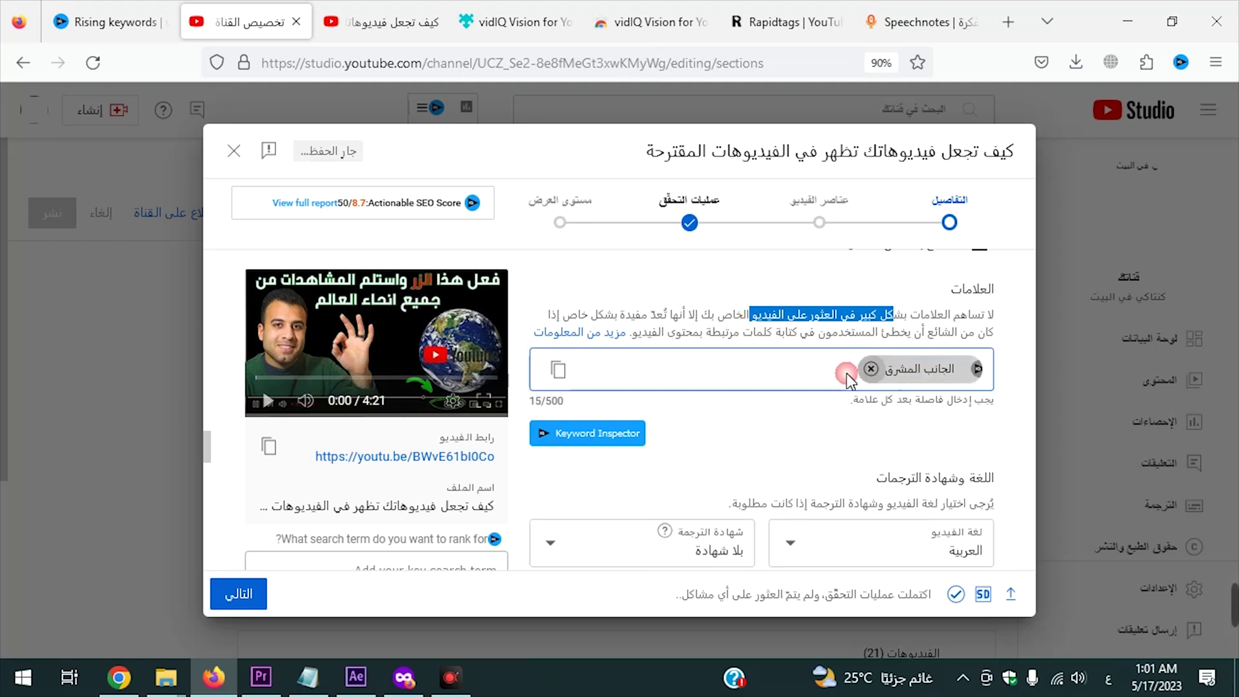
click(885, 372)
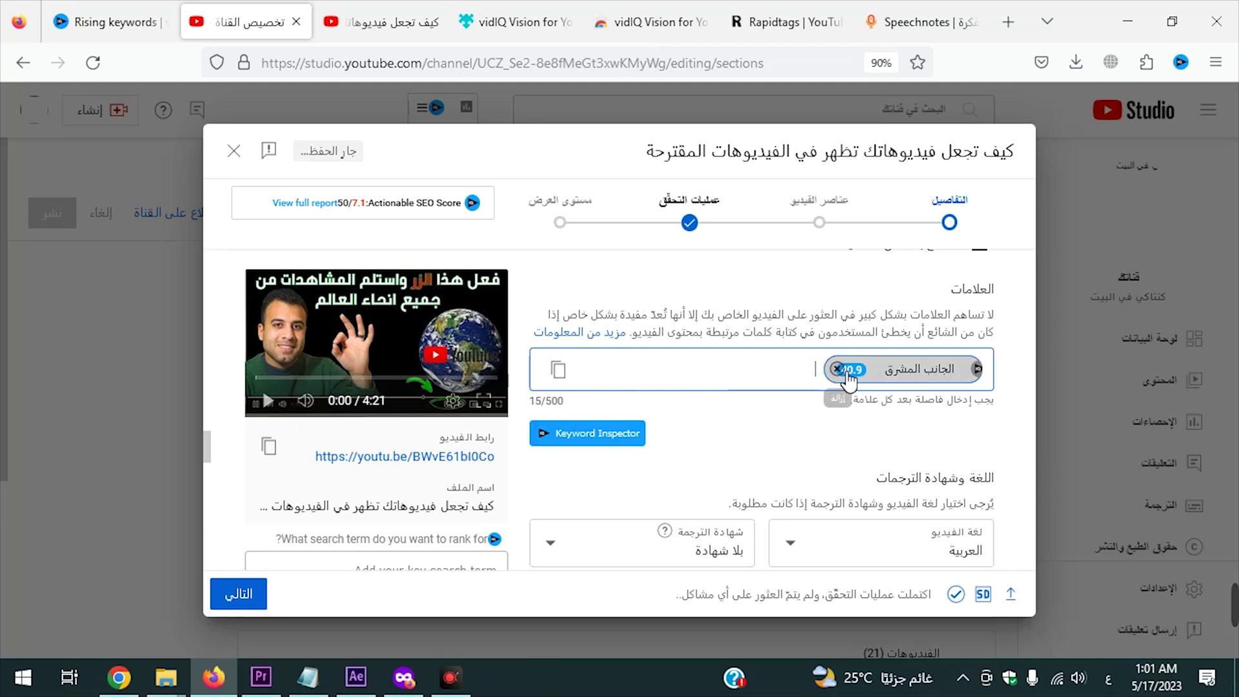
click(839, 370)
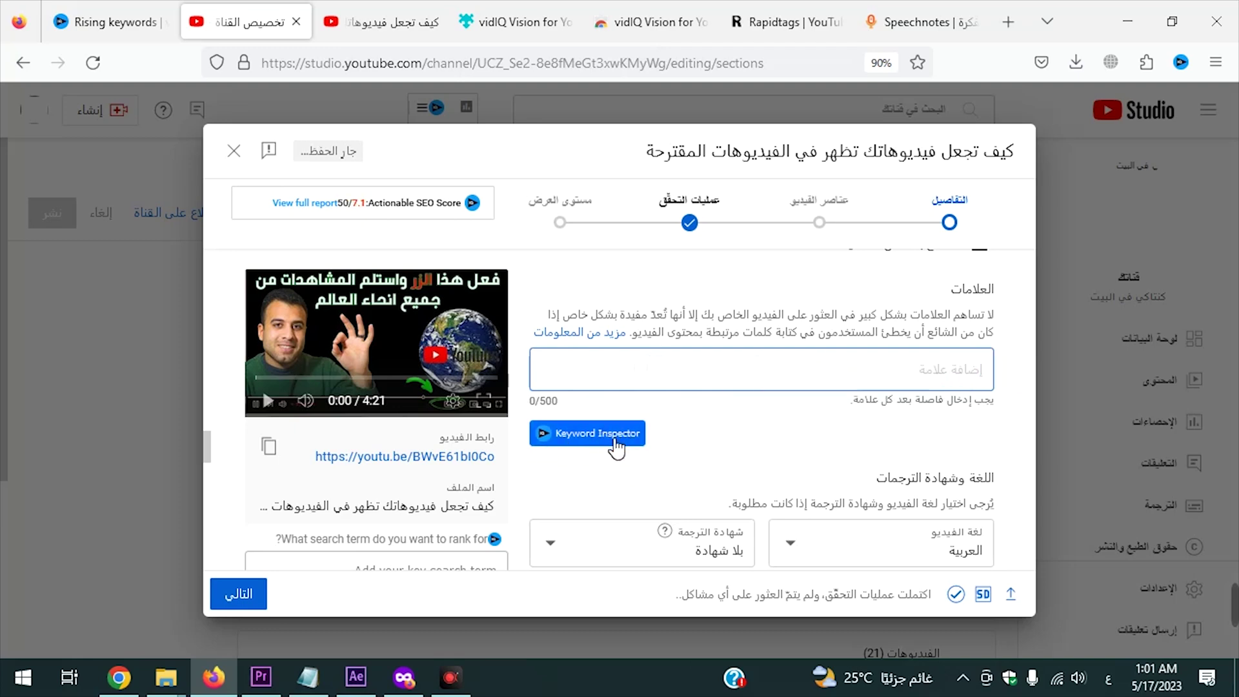
Search the vidIQ Keyword Inspector for "كيف تجعل فيديوهاتك تظهر في الفيديوهات المقترحة", copied from the YouTube search
click(614, 439)
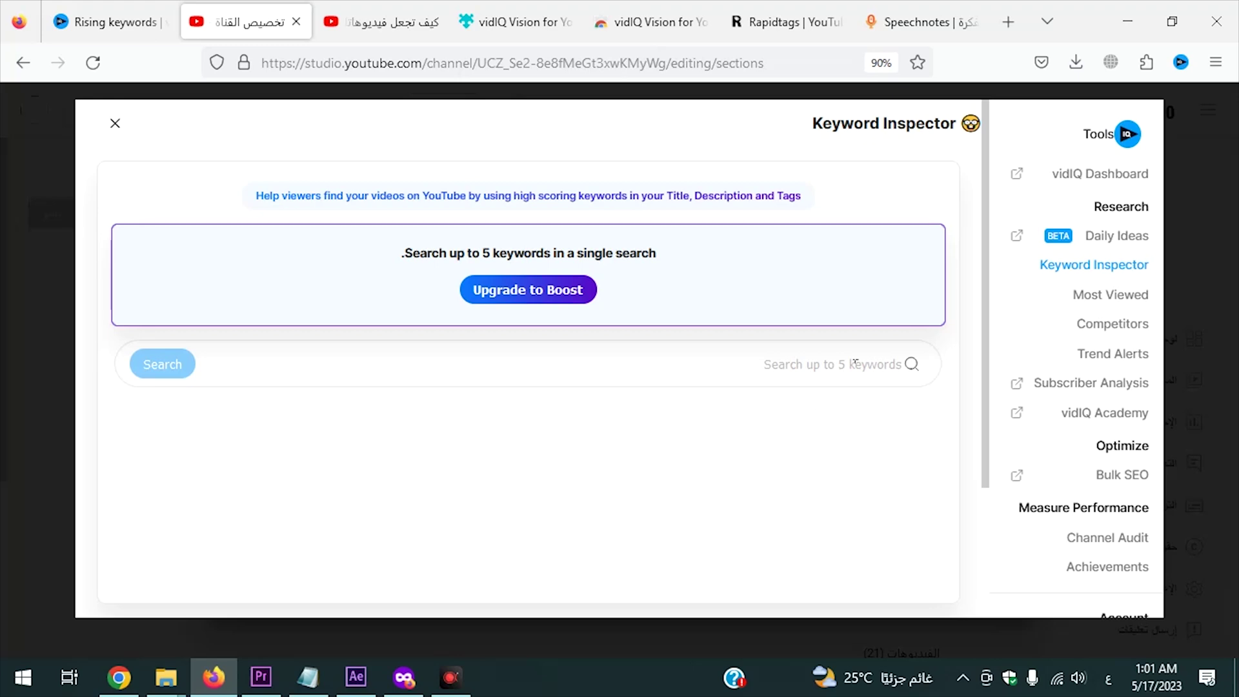
click(830, 365)
click(384, 22)
triple_click(778, 116)
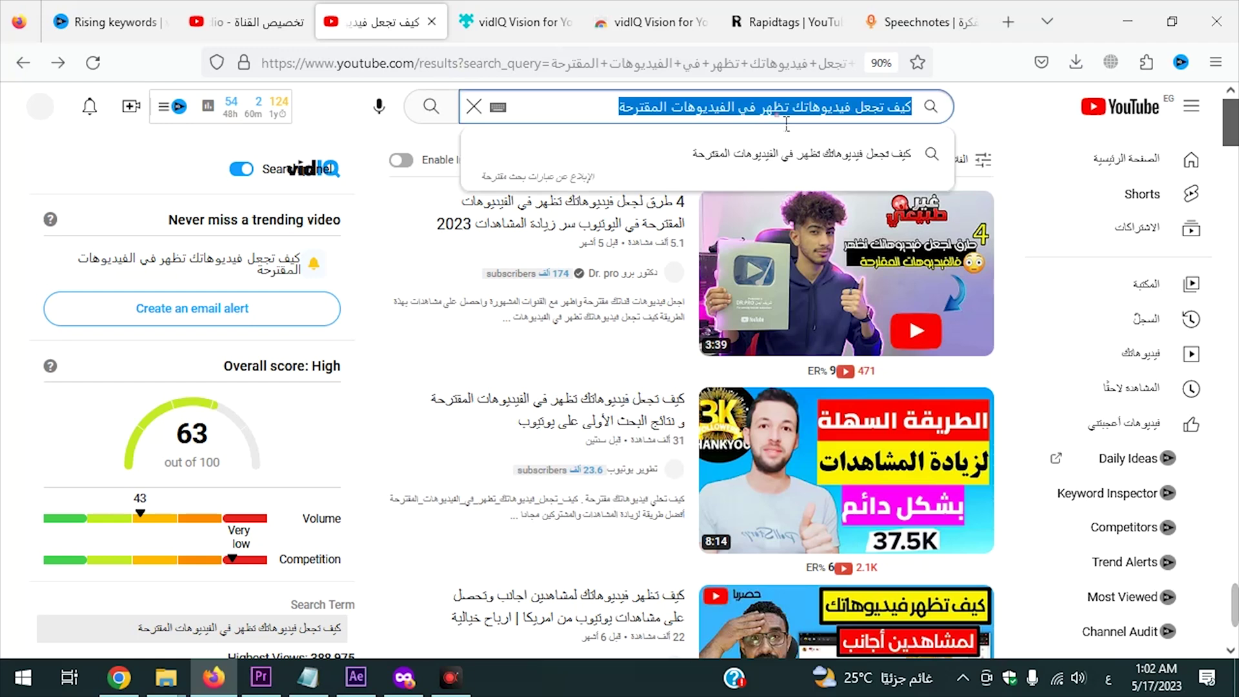
right_click(779, 117)
click(827, 228)
click(248, 22)
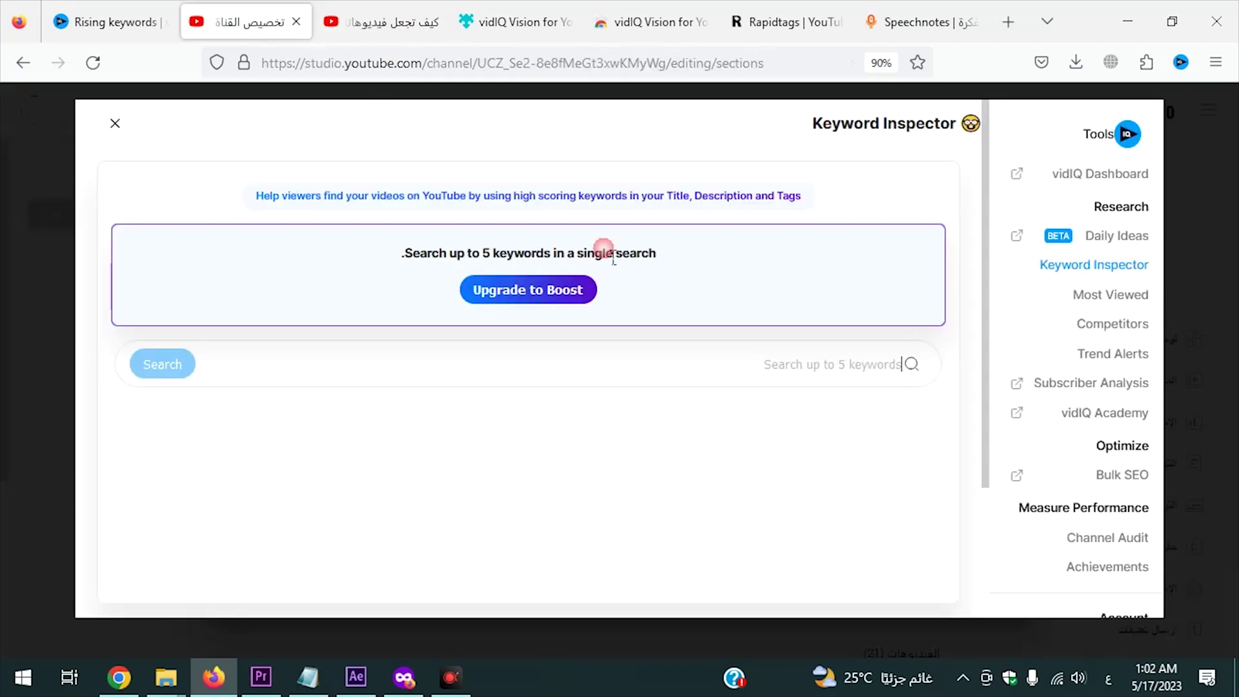
key(ctrl+v)
click(166, 364)
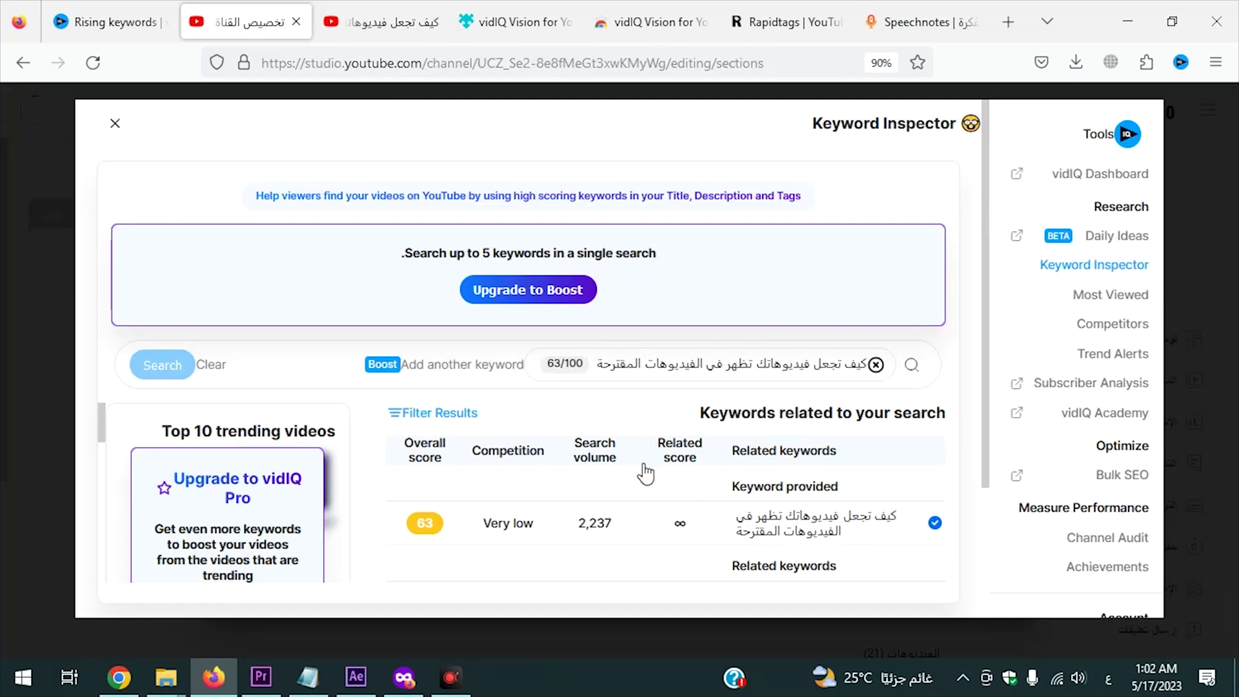
Add the related keywords "كيف اجعل فيديوهاتي مقترحة" and "الفيديوهات المقترحة" to the video's tags and look through the rest of the list
scroll(641, 458, down, 3)
scroll(748, 466, up, 2)
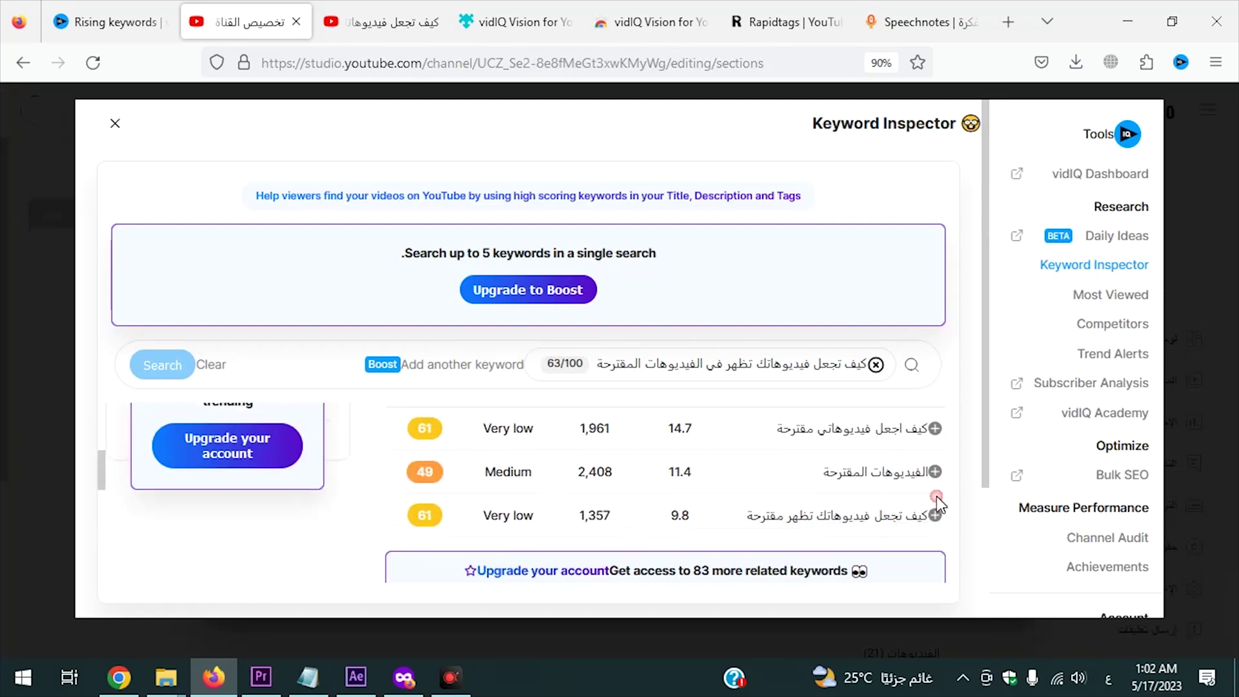
scroll(937, 500, up, 3)
scroll(936, 504, down, 4)
scroll(781, 493, up, 2)
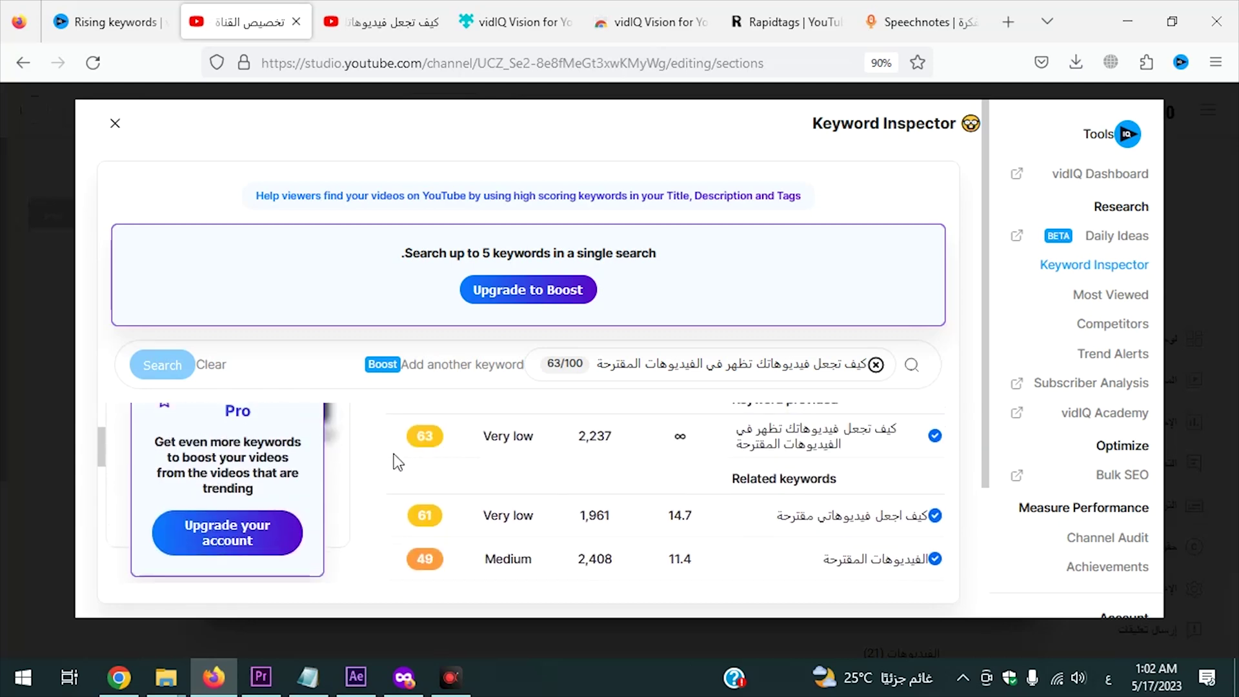
scroll(394, 454, down, 5)
scroll(692, 490, up, 3)
scroll(526, 436, down, 2)
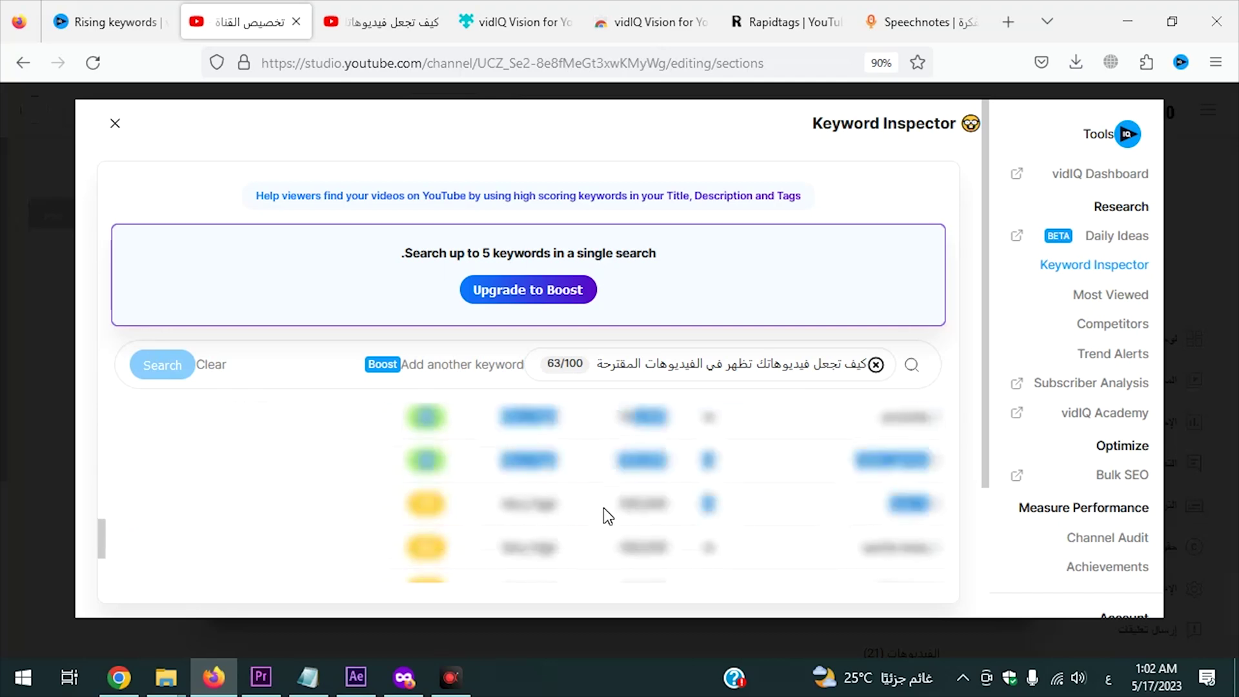
Close the Keyword Inspector and generate tags in Rapidtags for the title "كيف تجعل فيديوهاتك تظهر في الفيديوهات المقترحة"
click(115, 123)
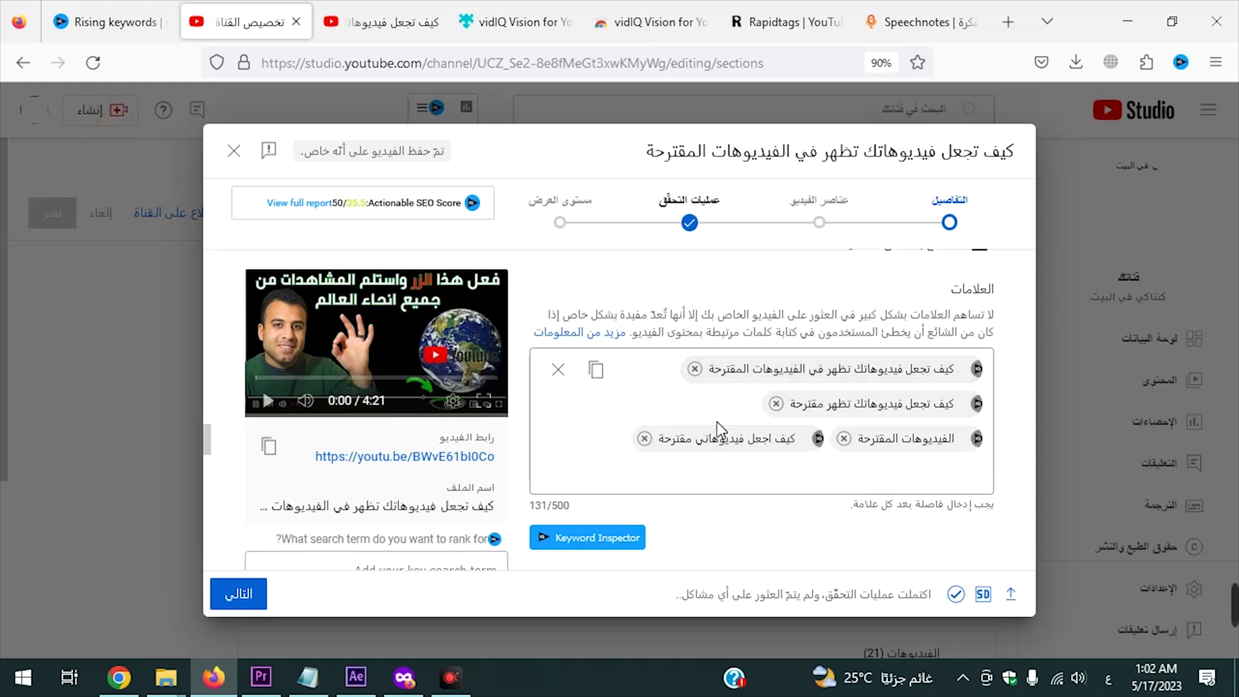
click(736, 22)
click(576, 305)
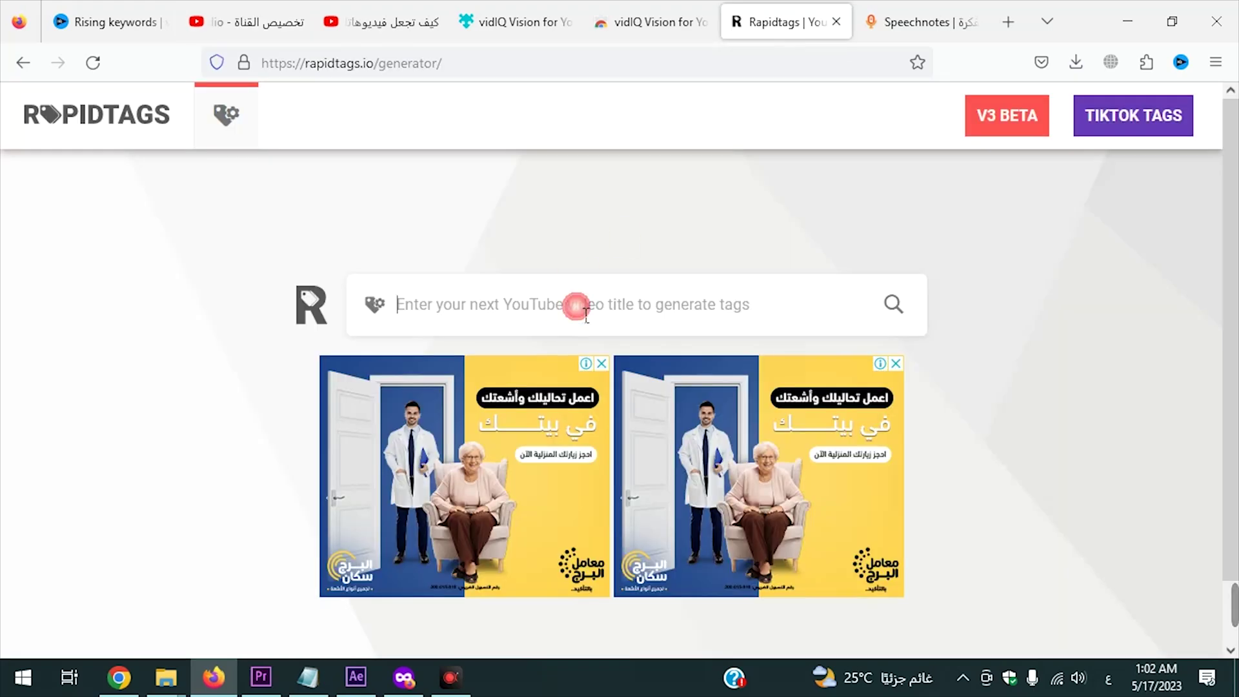
key(ctrl+v)
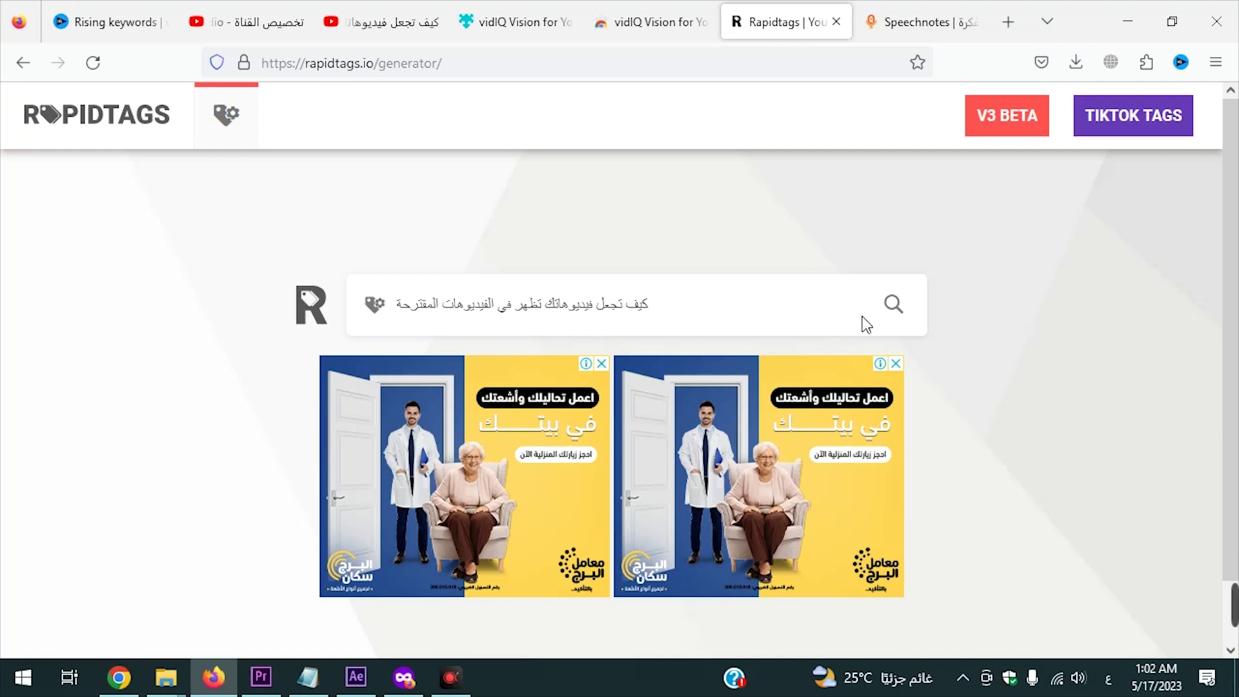
drag(755, 312, 384, 311)
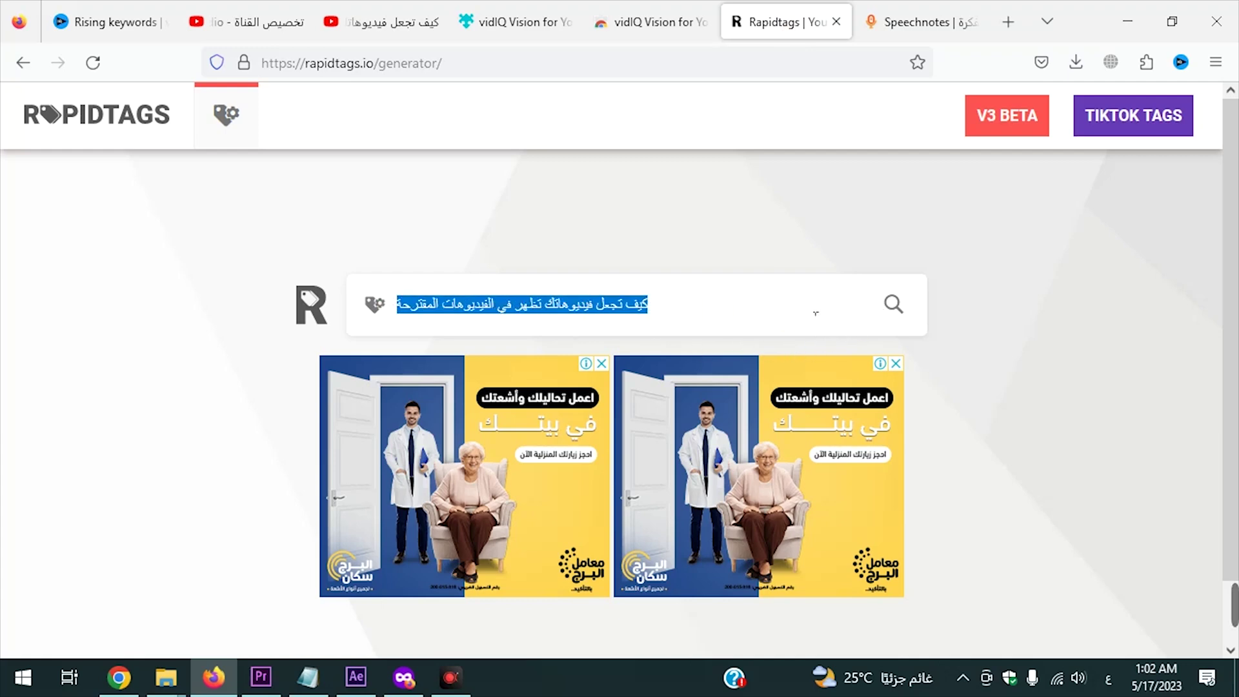
click(893, 304)
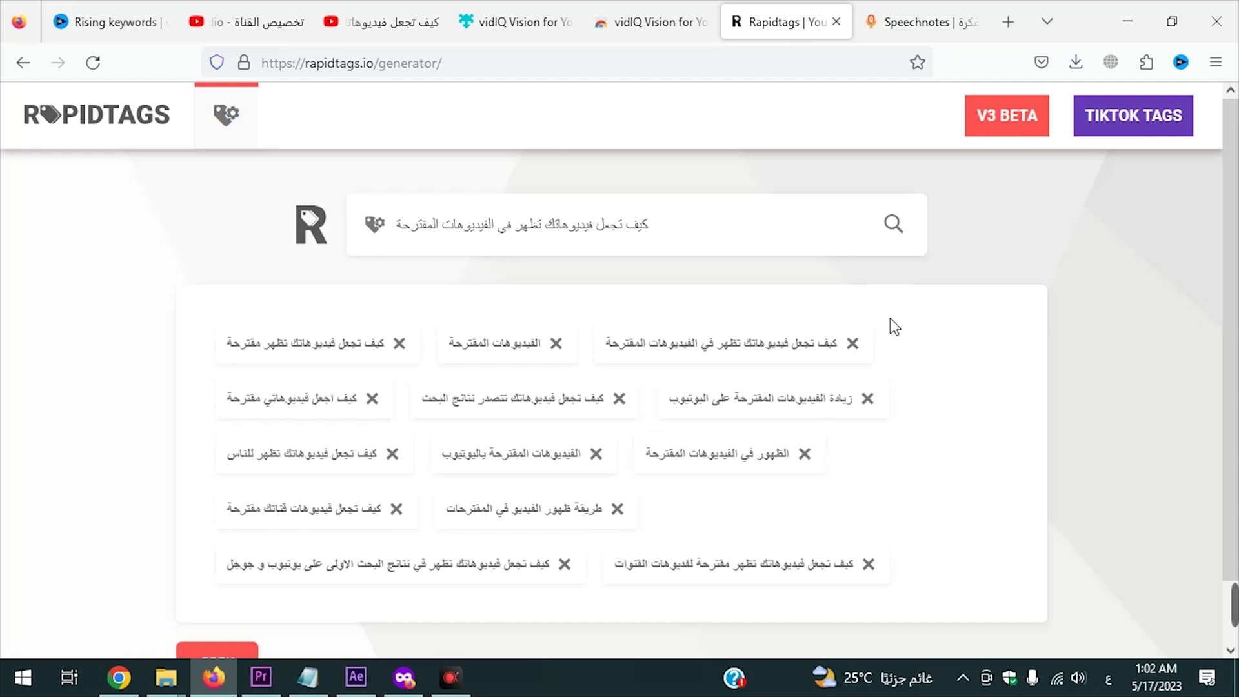
Copy all the tags generated by Rapidtags and paste them into the video's tags in YouTube Studio
scroll(403, 508, down, 2)
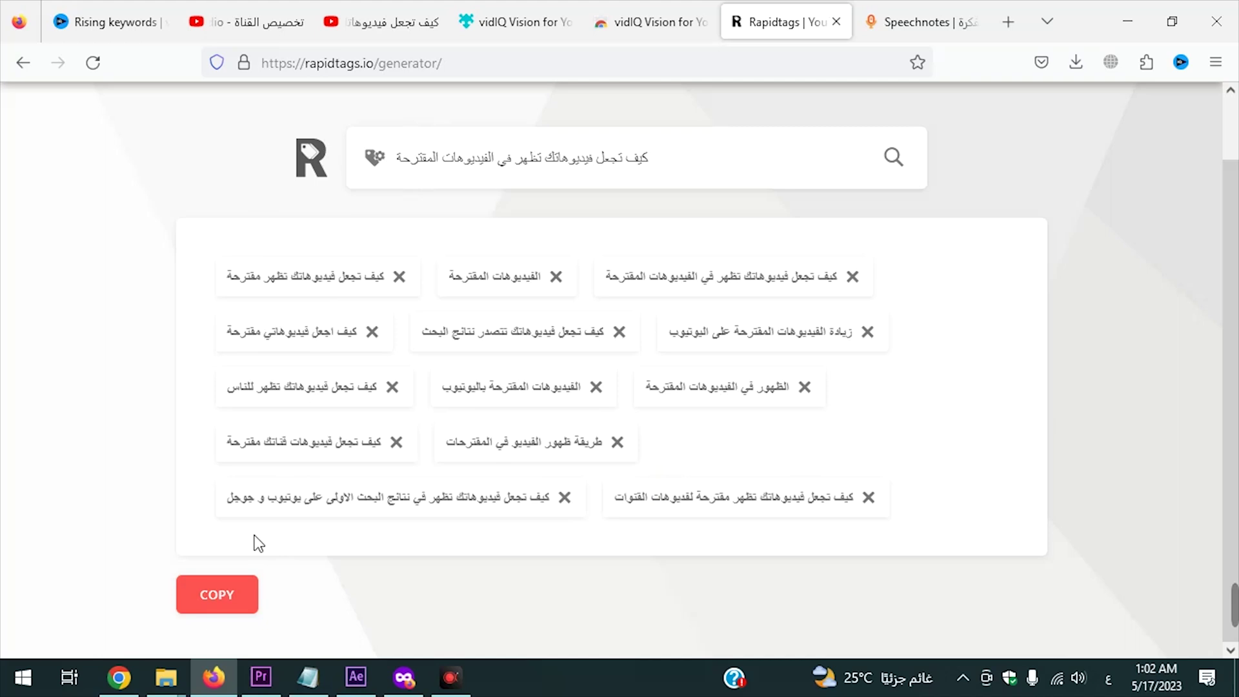
click(234, 599)
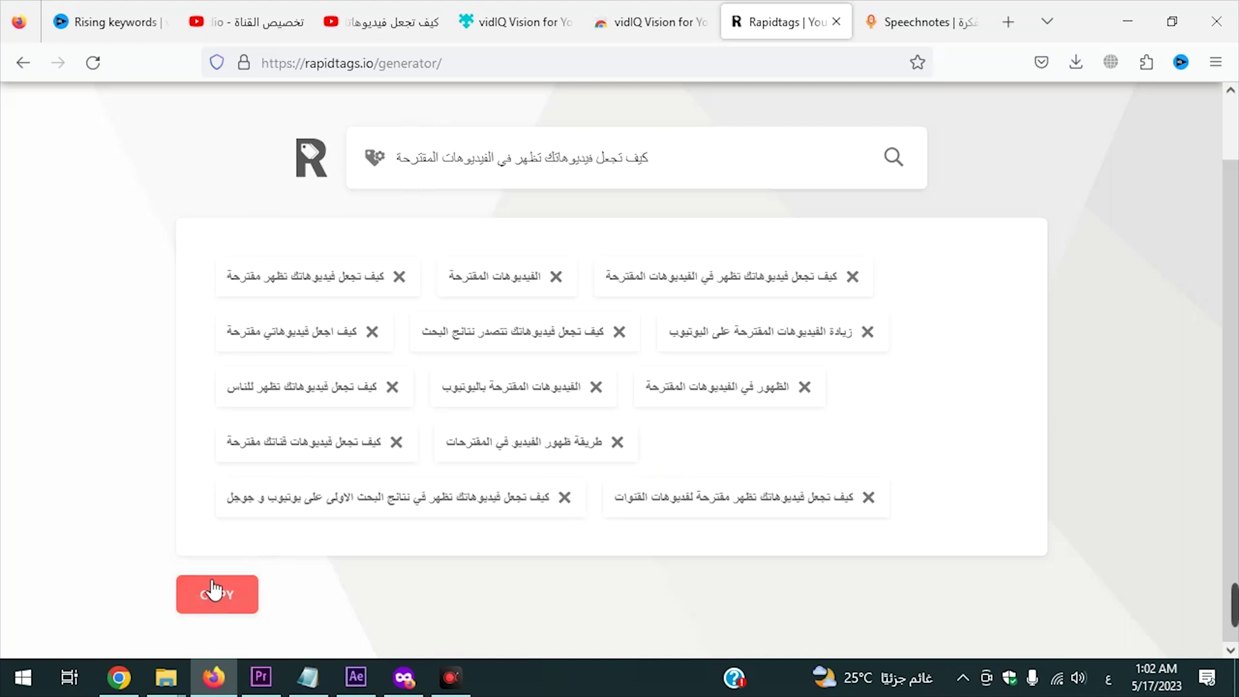
click(260, 26)
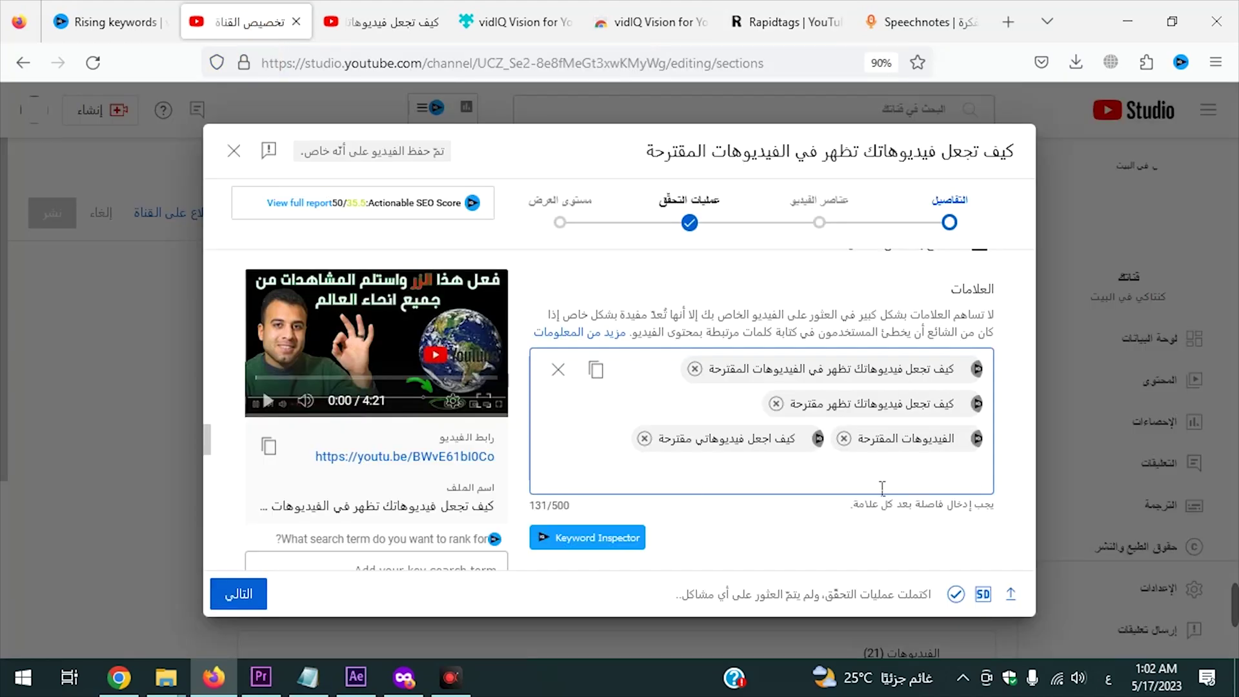
key(ctrl+v)
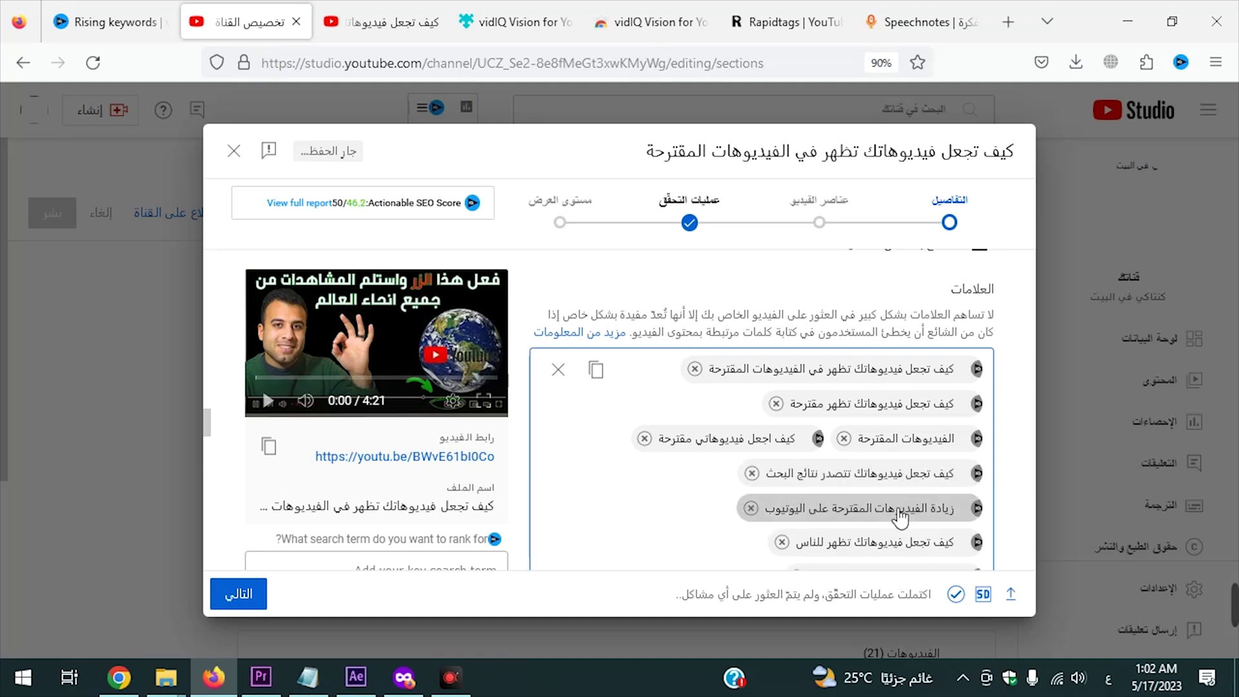
scroll(902, 483, down, 3)
scroll(892, 508, down, 3)
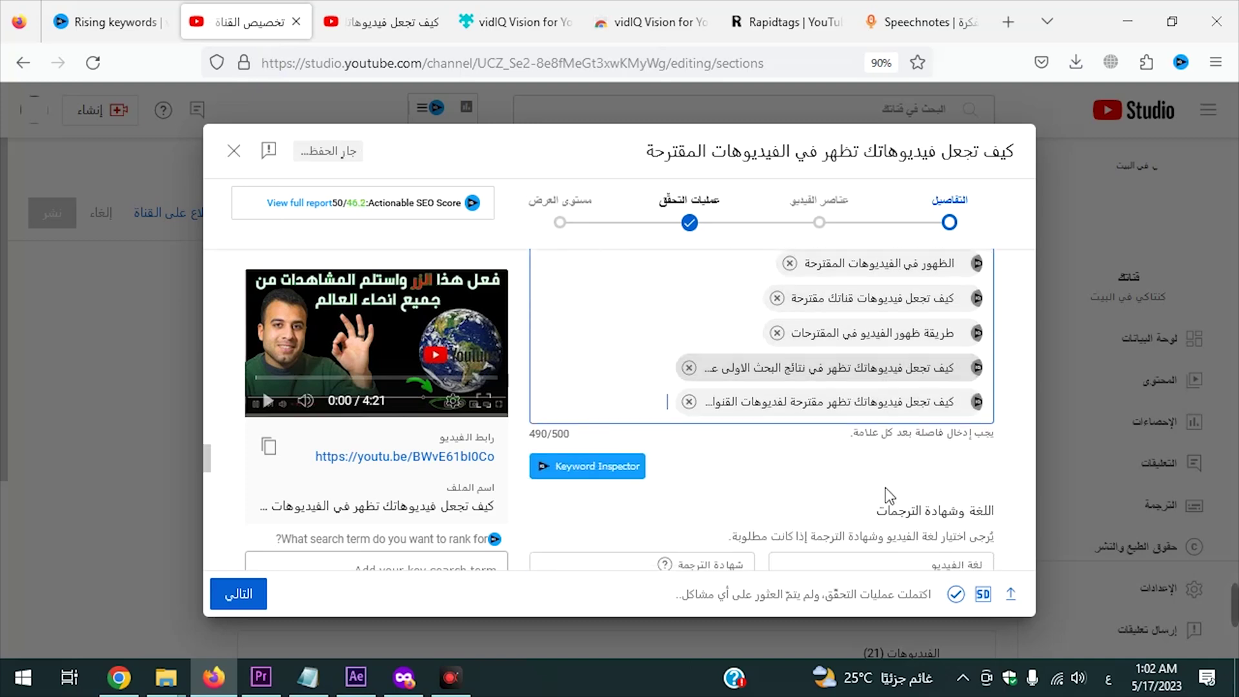
drag(555, 444, 526, 444)
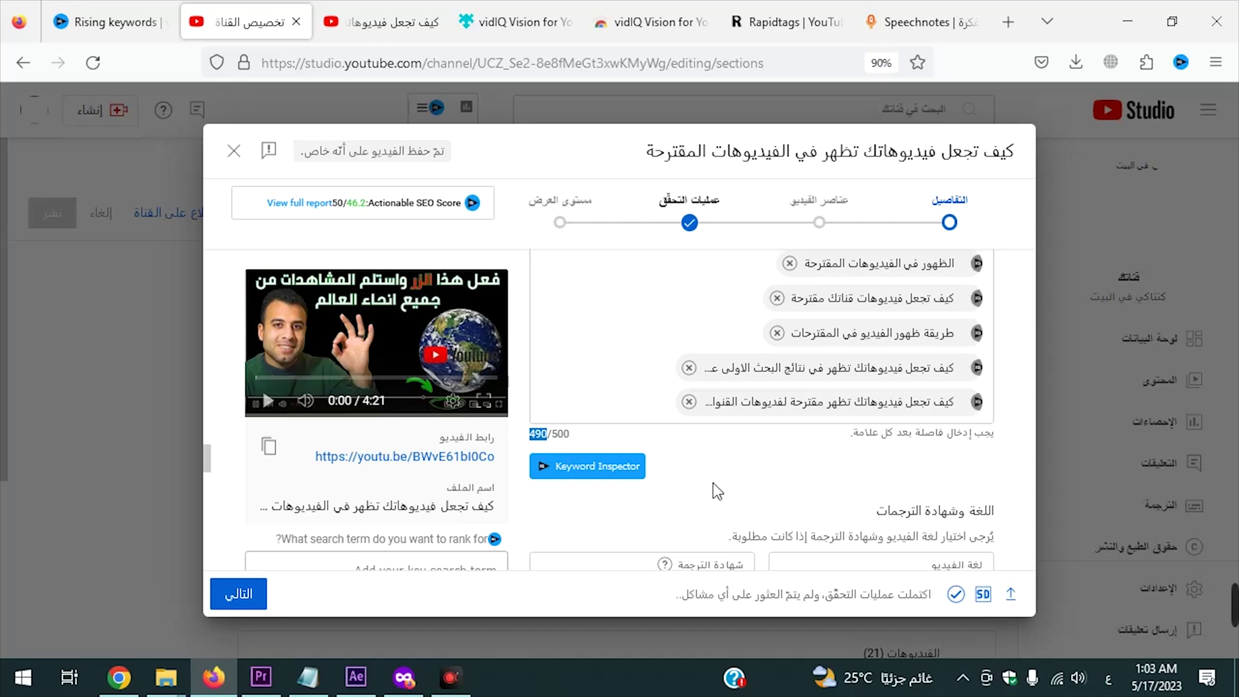
Examine the video elements page of the upload, especially the option for adding subtitles
scroll(739, 479, up, 10)
scroll(751, 506, up, 10)
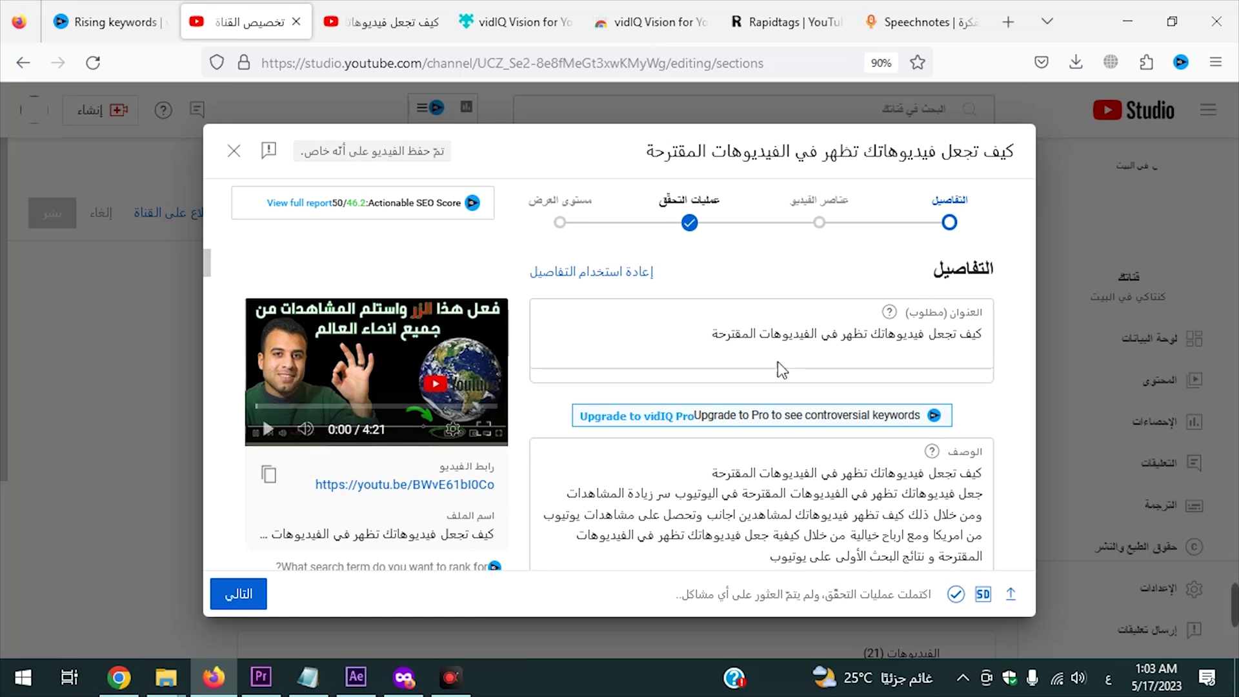
click(831, 227)
drag(859, 352, 597, 390)
drag(901, 389, 697, 394)
drag(697, 394, 667, 400)
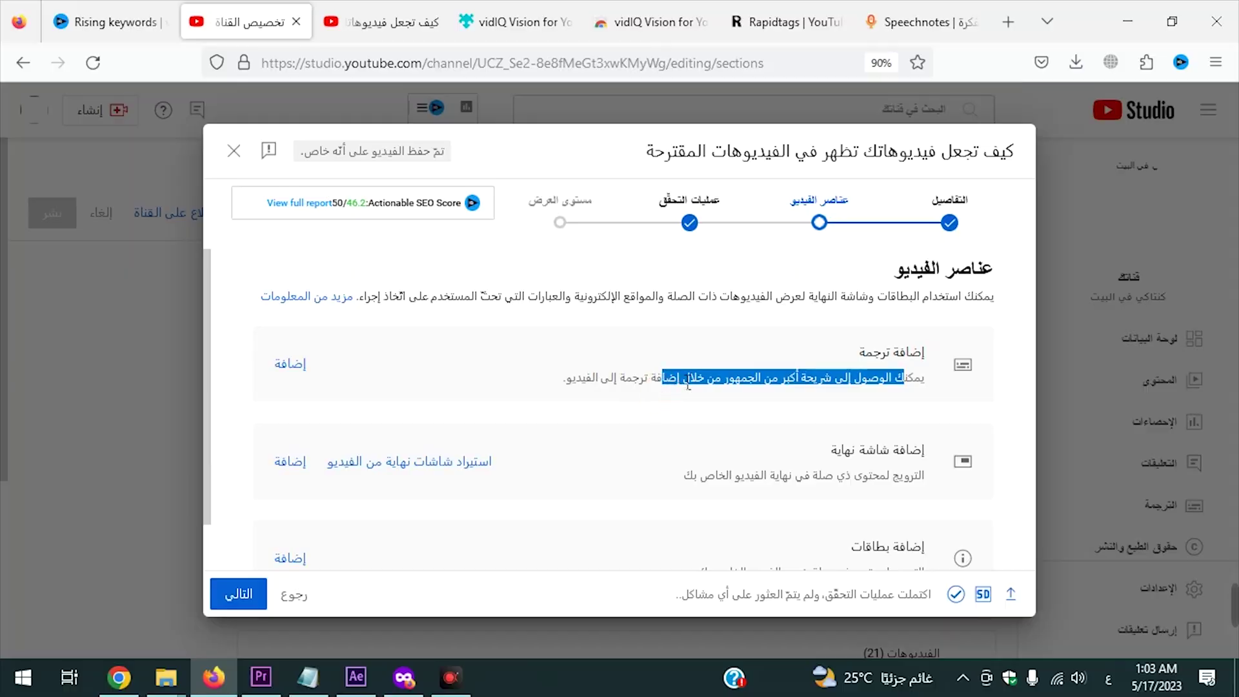
click(688, 380)
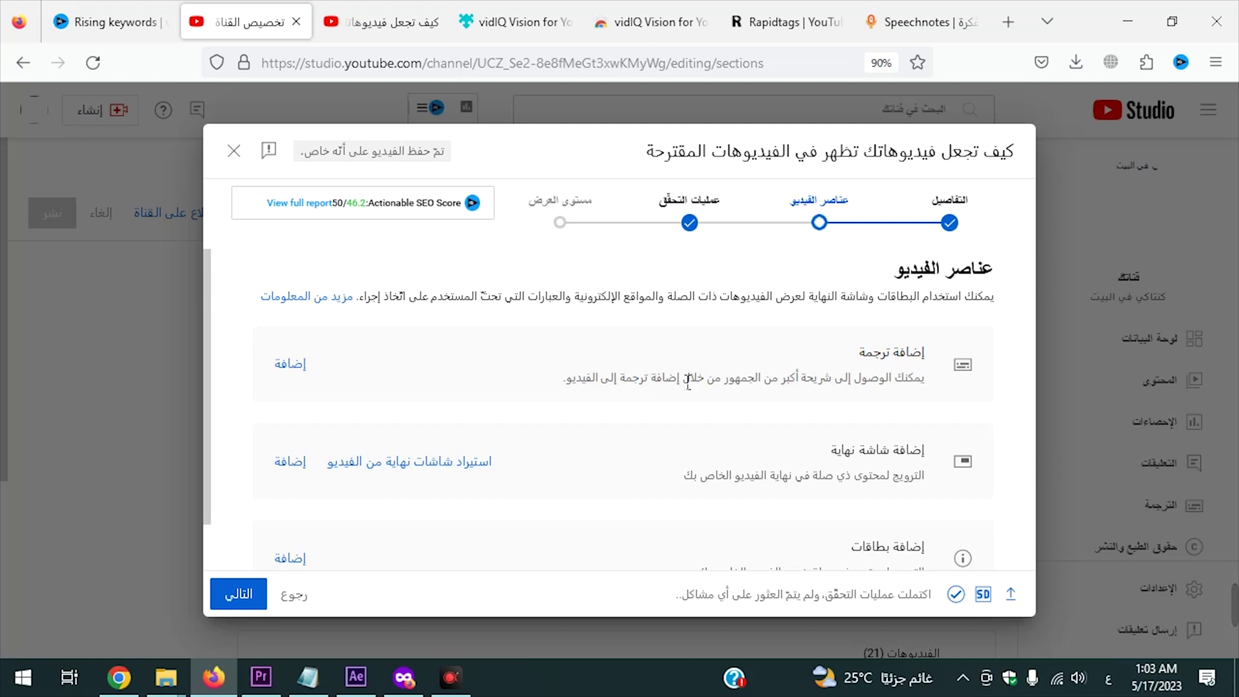
Review the video's title, description, thumbnail and playlist in the upload details, and look over the vidIQ rising keywords page
click(949, 225)
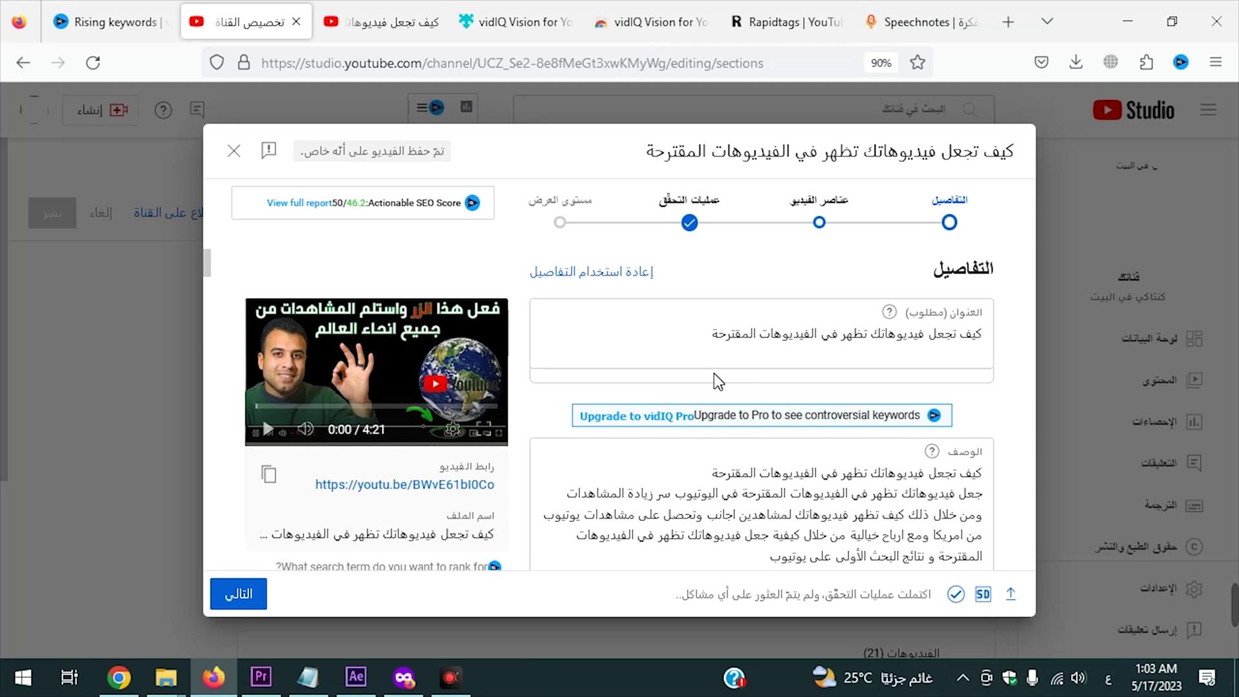
drag(728, 345, 940, 348)
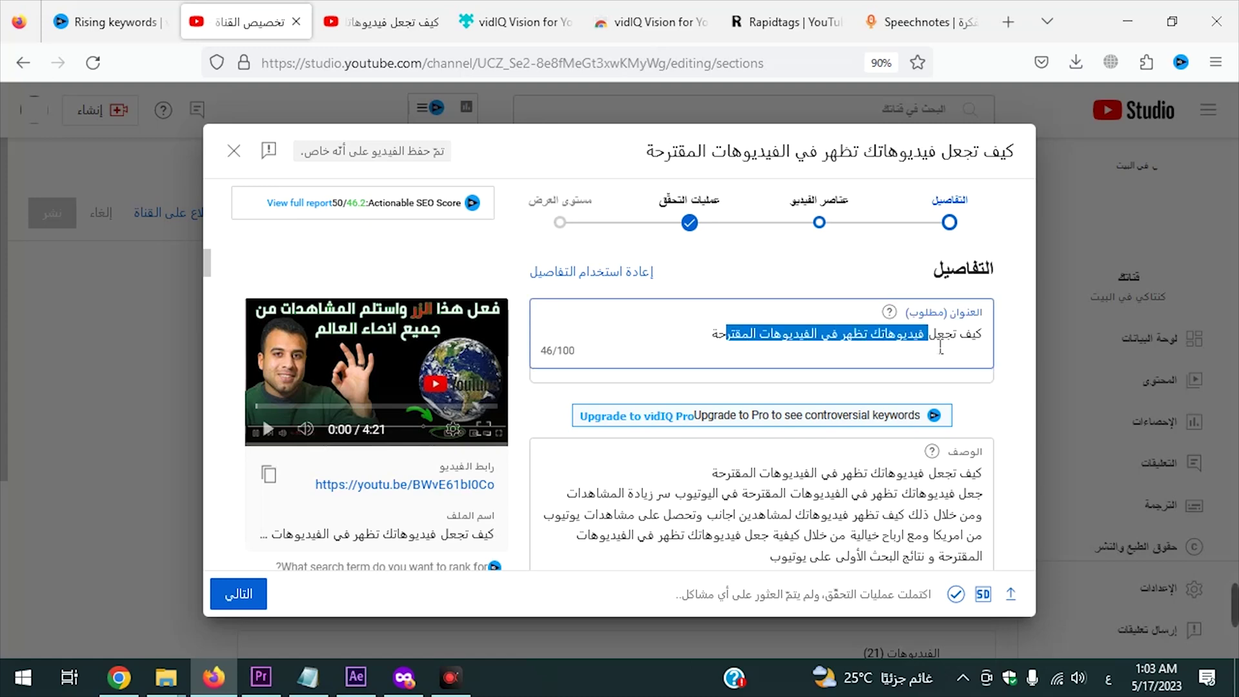
click(940, 348)
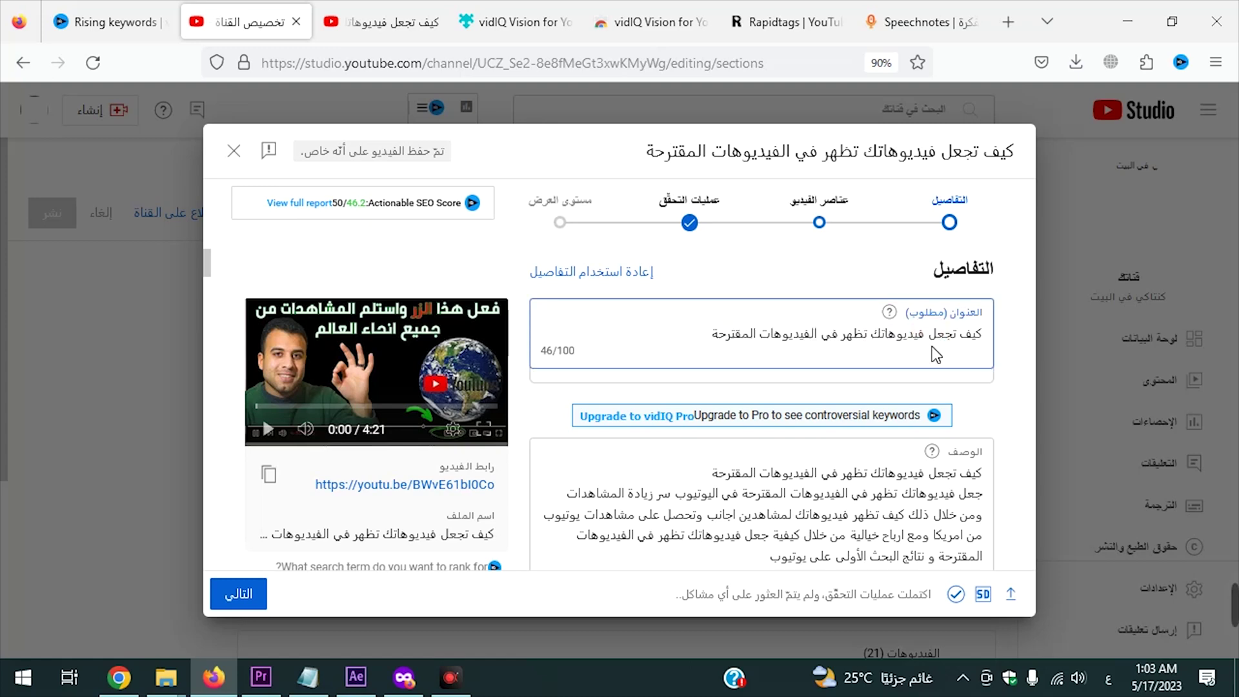
scroll(663, 460, down, 5)
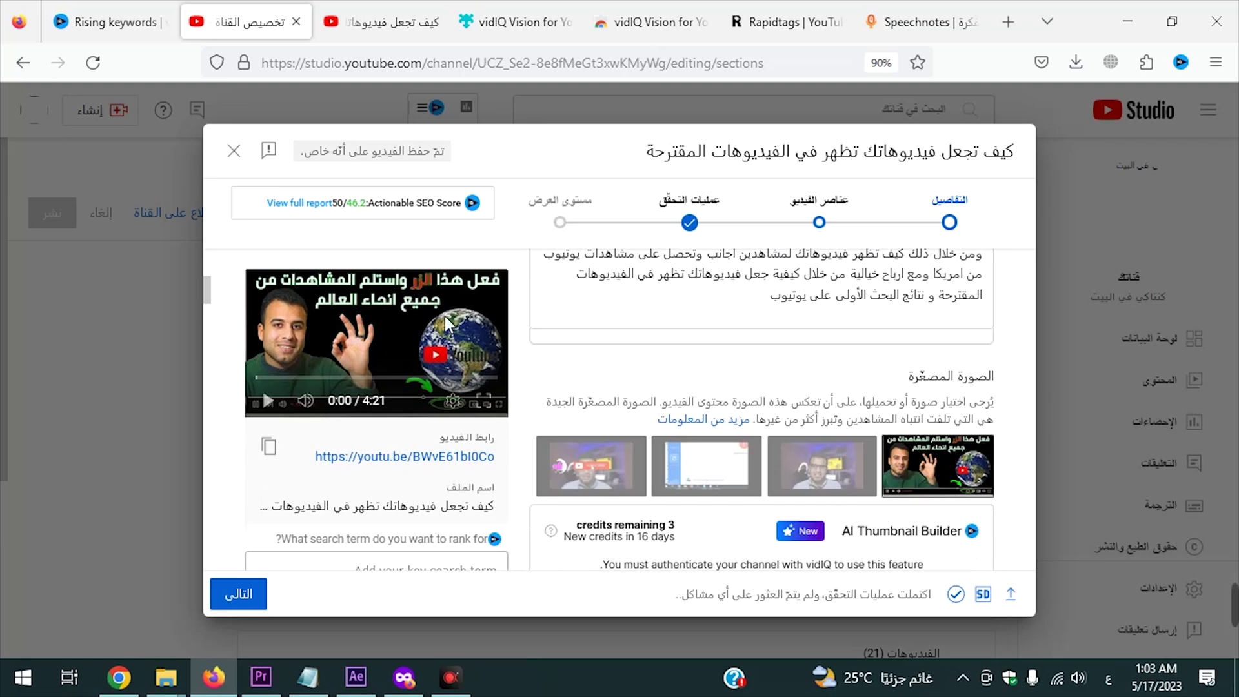
scroll(677, 362, up, 2)
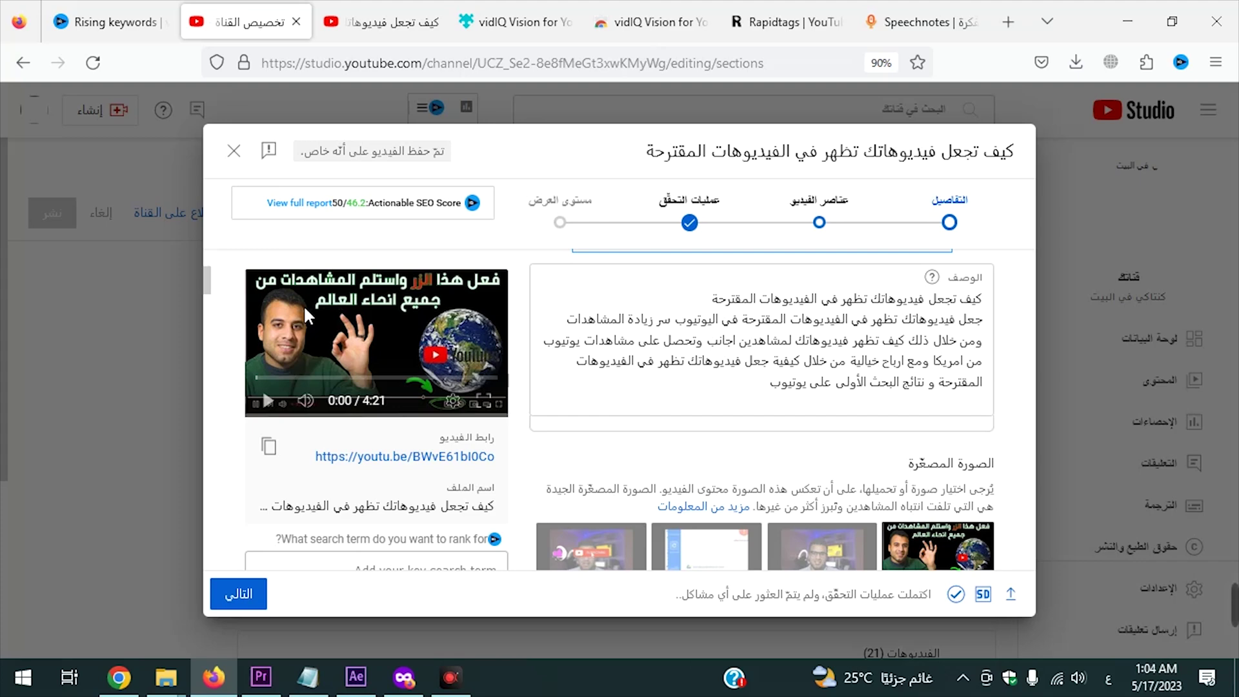
key(ctrl+shift+Tab)
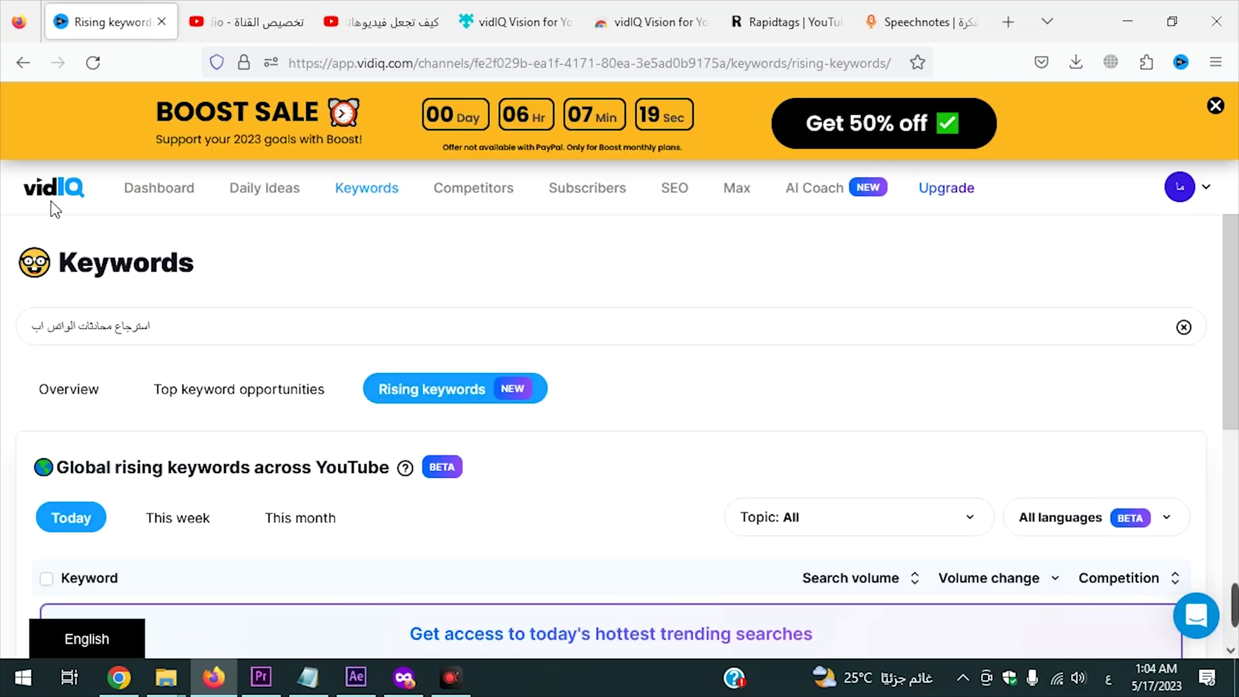
scroll(459, 365, down, 5)
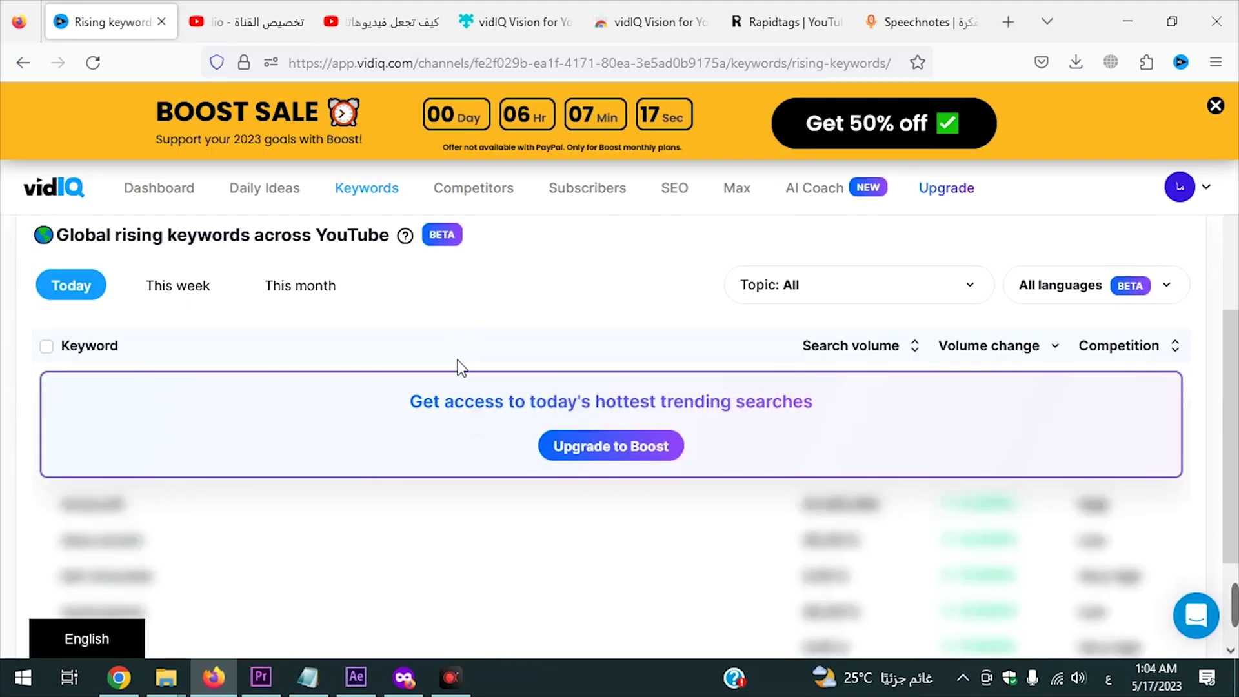
scroll(460, 382, up, 3)
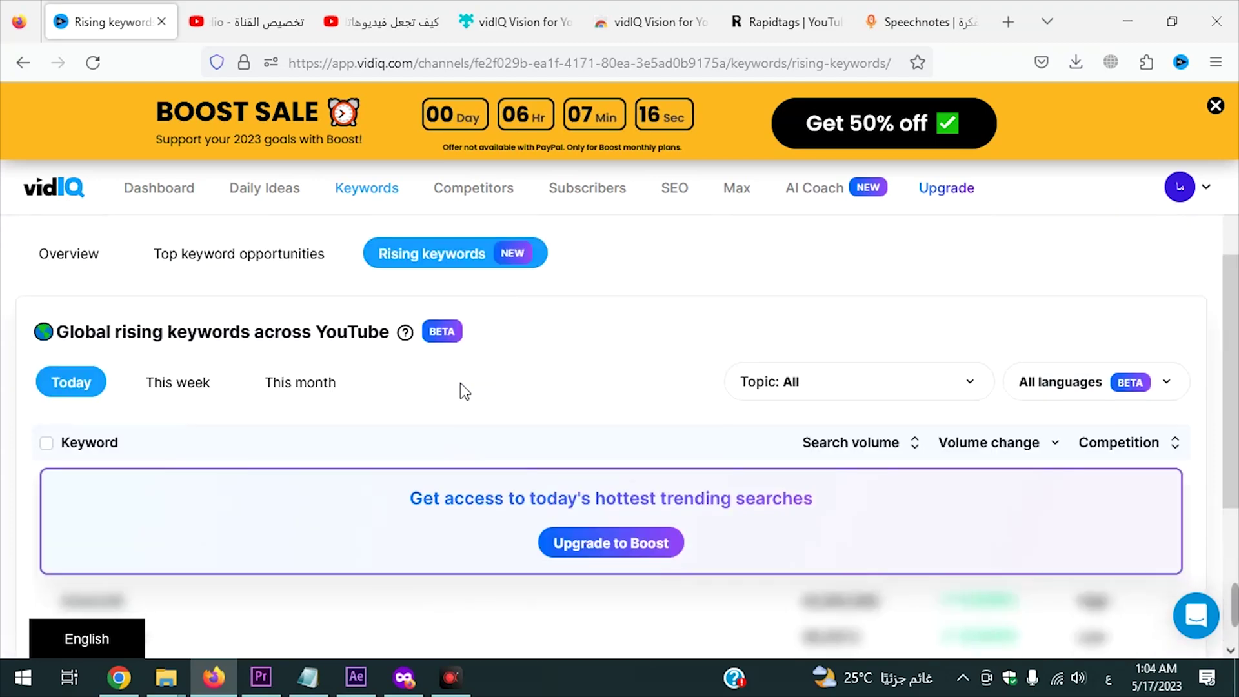
click(273, 28)
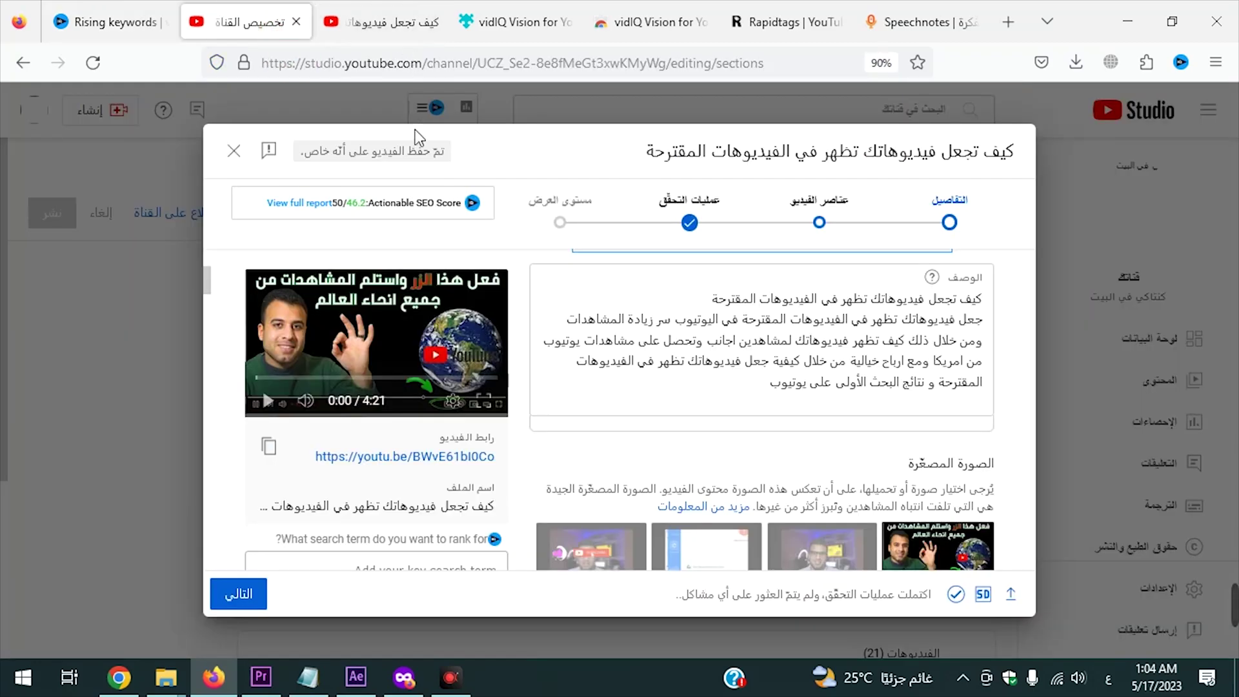
scroll(726, 468, down, 5)
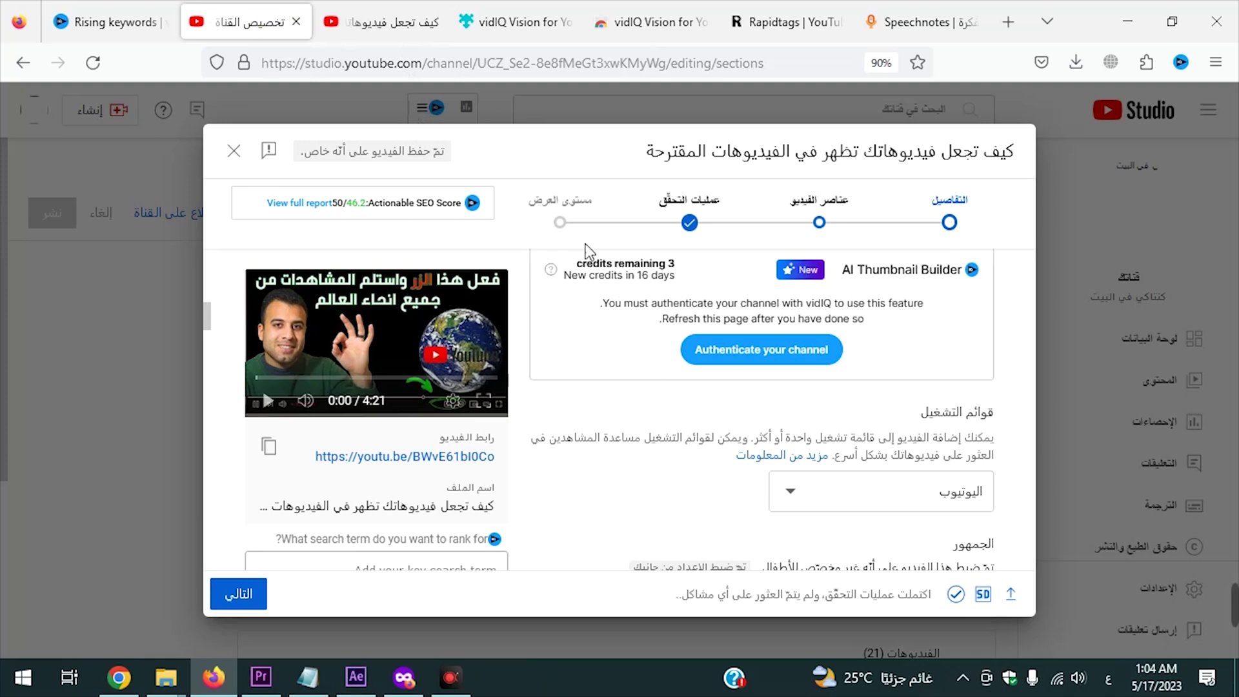
In the video's visibility settings, try the public and unlisted options and choose scheduled publishing instead
click(579, 219)
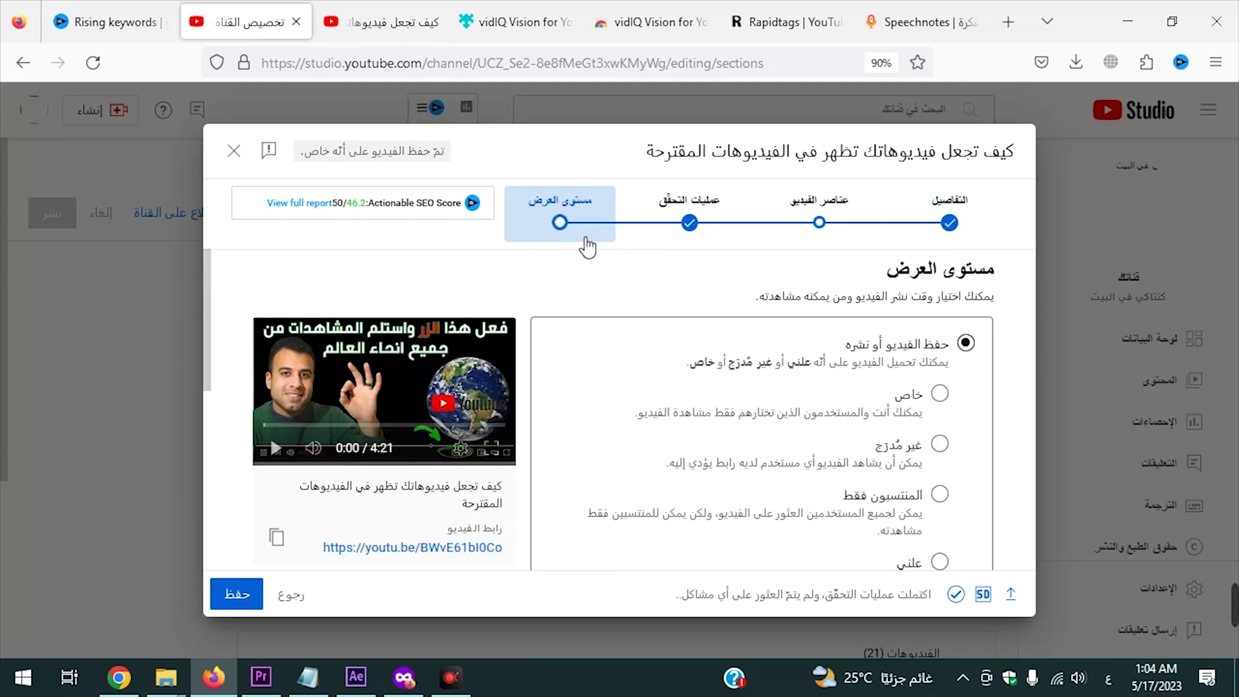
click(939, 562)
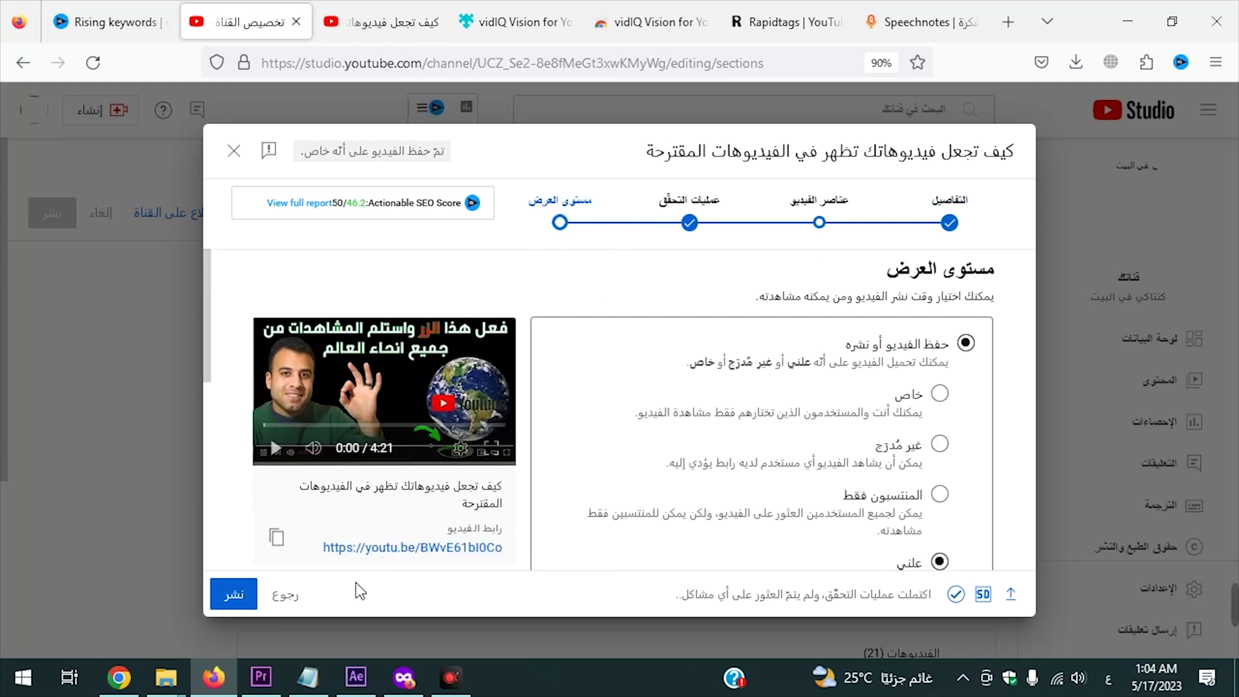
click(939, 445)
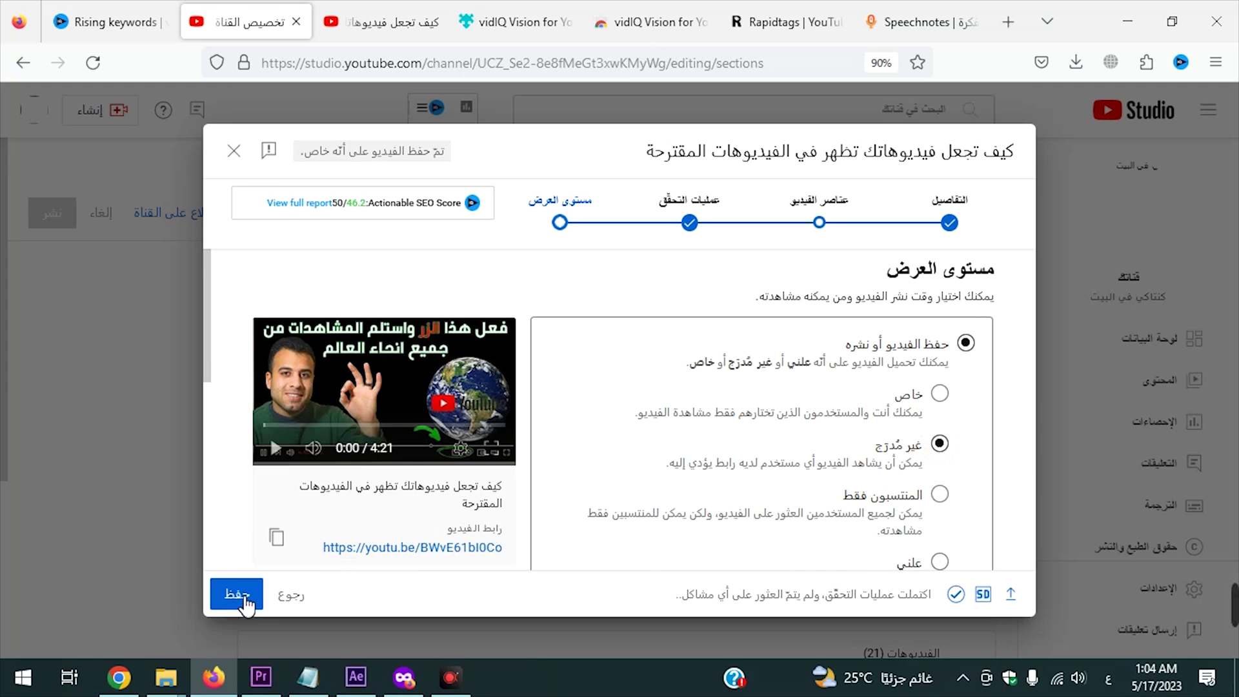
scroll(710, 491, down, 3)
click(965, 500)
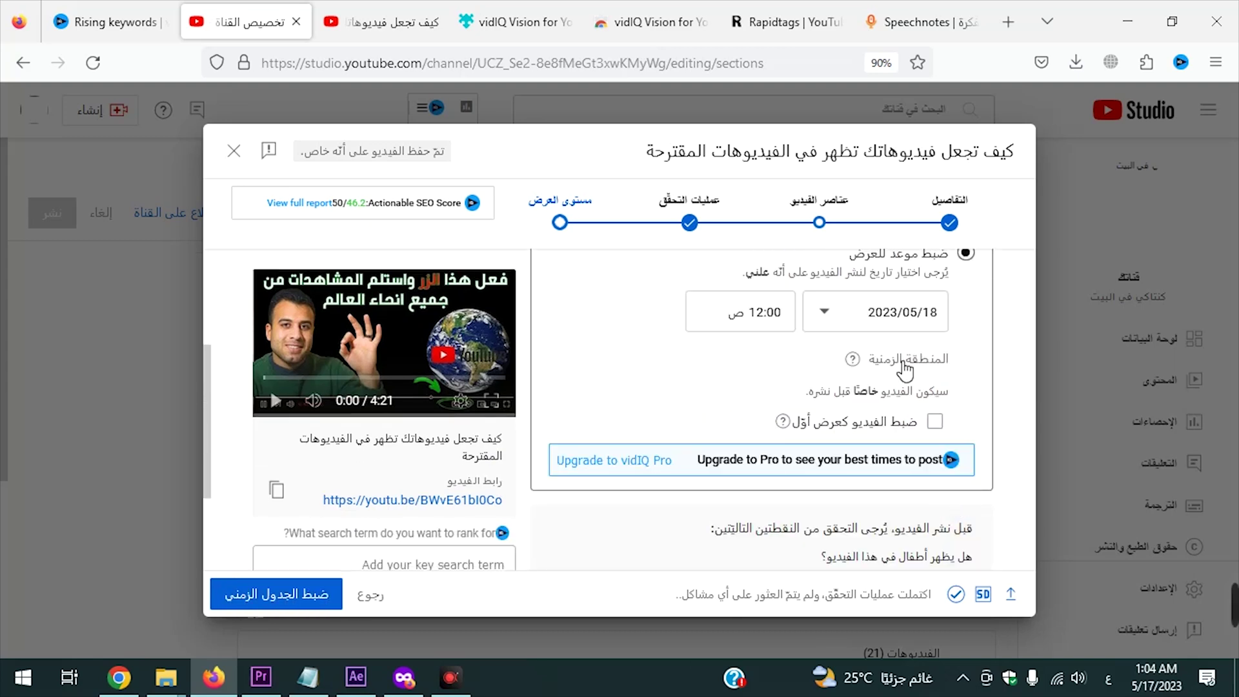
Set the video's scheduled publication to 2023/05/17 at 1:15 PM
click(716, 312)
drag(686, 350, 704, 516)
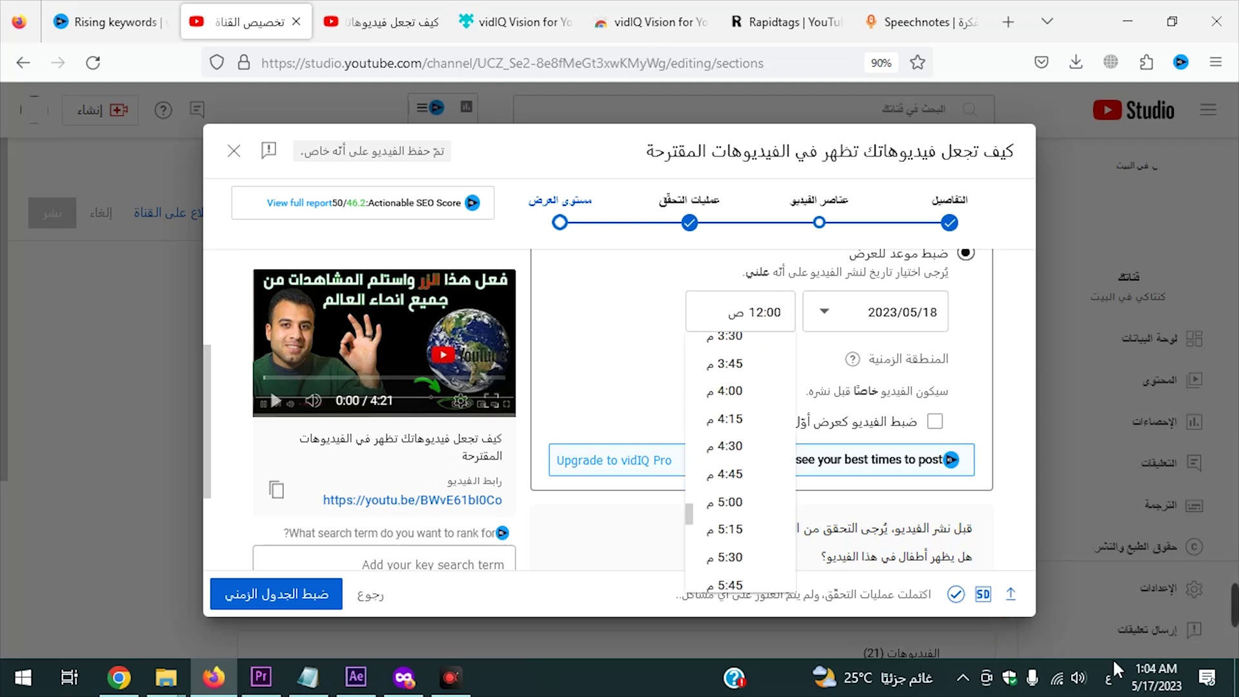
key(F4)
key(F4)
scroll(704, 510, down, 2)
scroll(703, 509, down, 4)
scroll(717, 507, up, 5)
scroll(723, 505, up, 4)
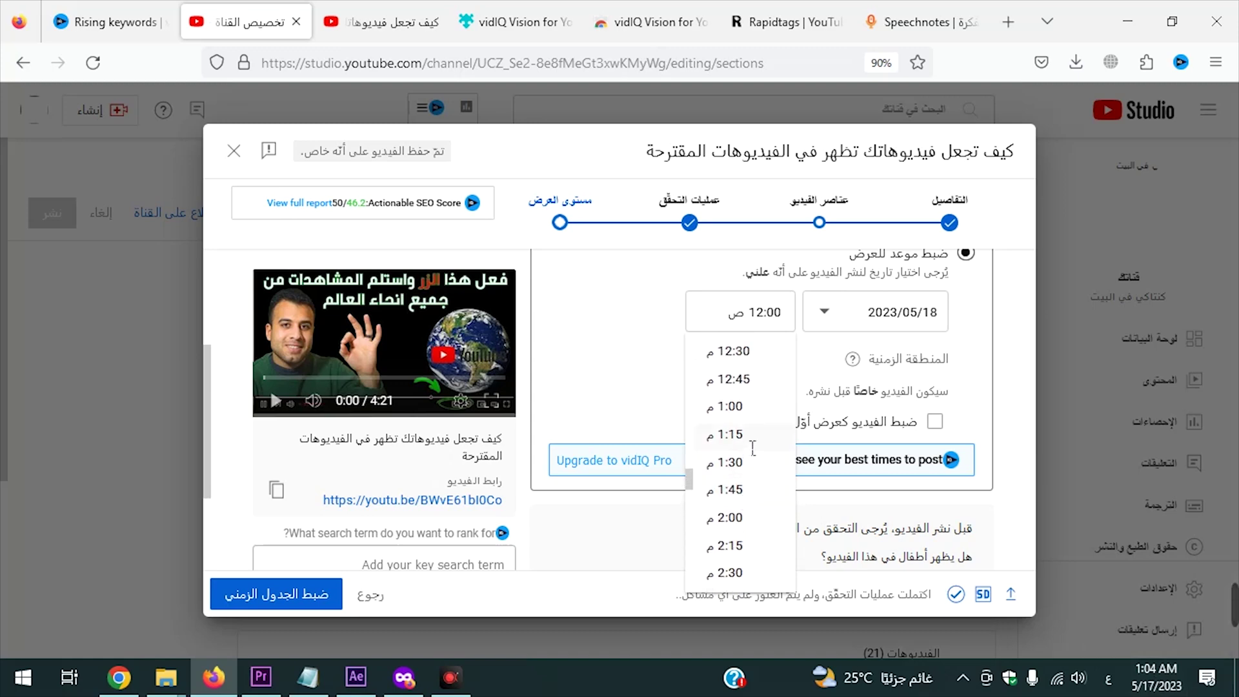
click(729, 405)
click(879, 318)
click(800, 471)
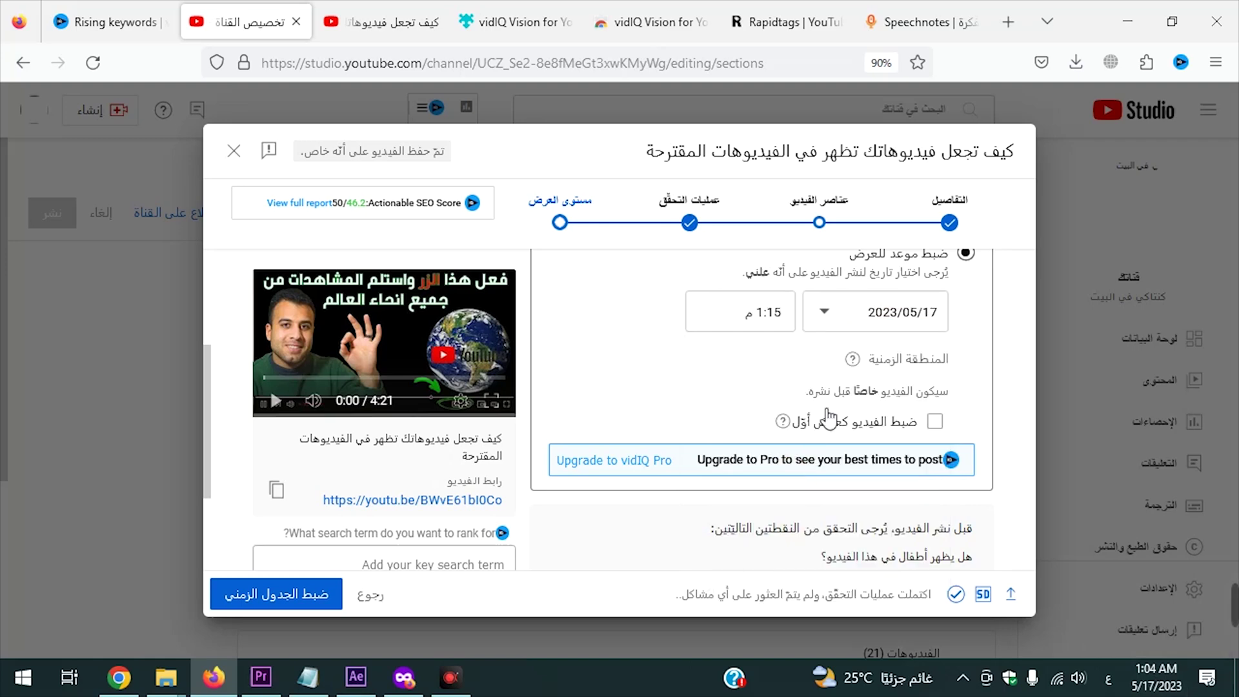
Set the scheduled video to be released as a premiere and review the schedule settings
drag(923, 434, 804, 434)
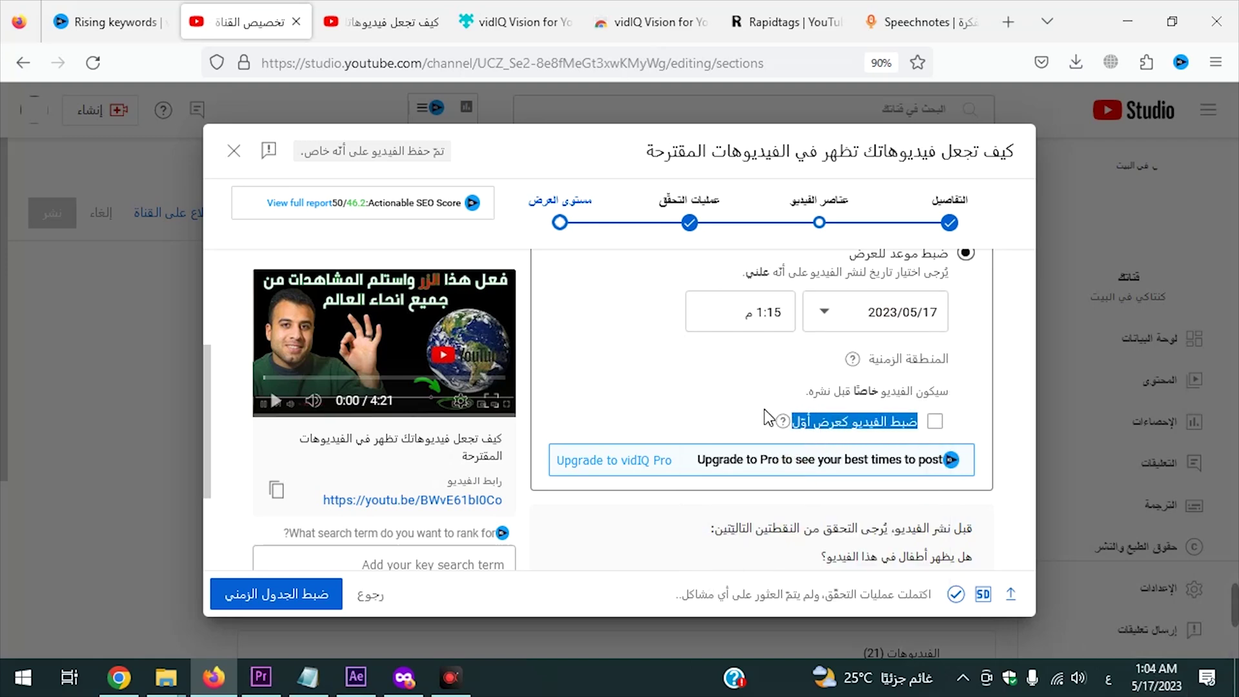
click(555, 382)
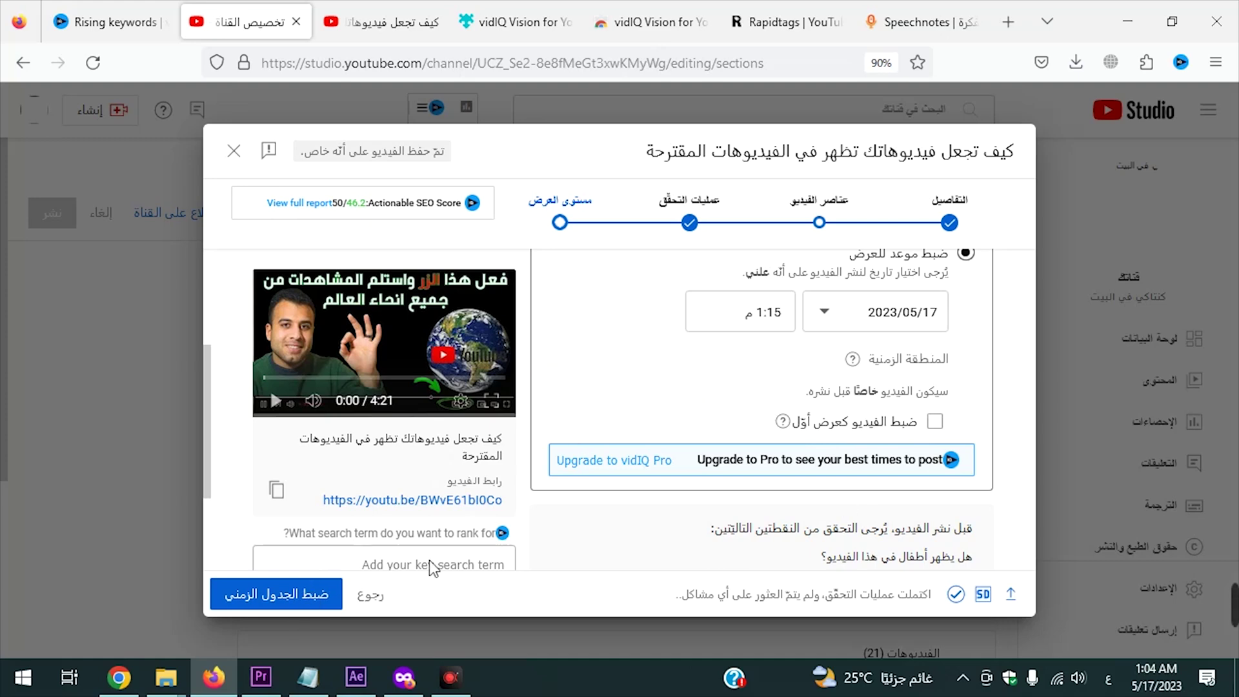
click(917, 429)
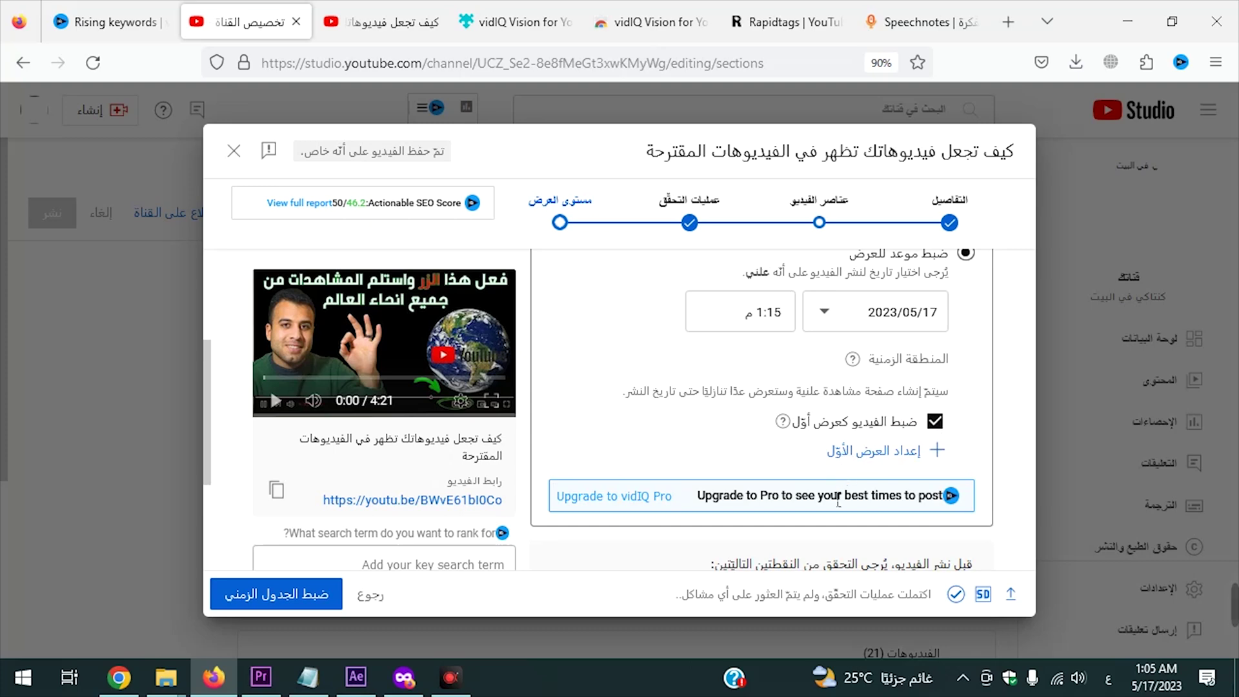
scroll(838, 501, up, 3)
scroll(830, 492, down, 1)
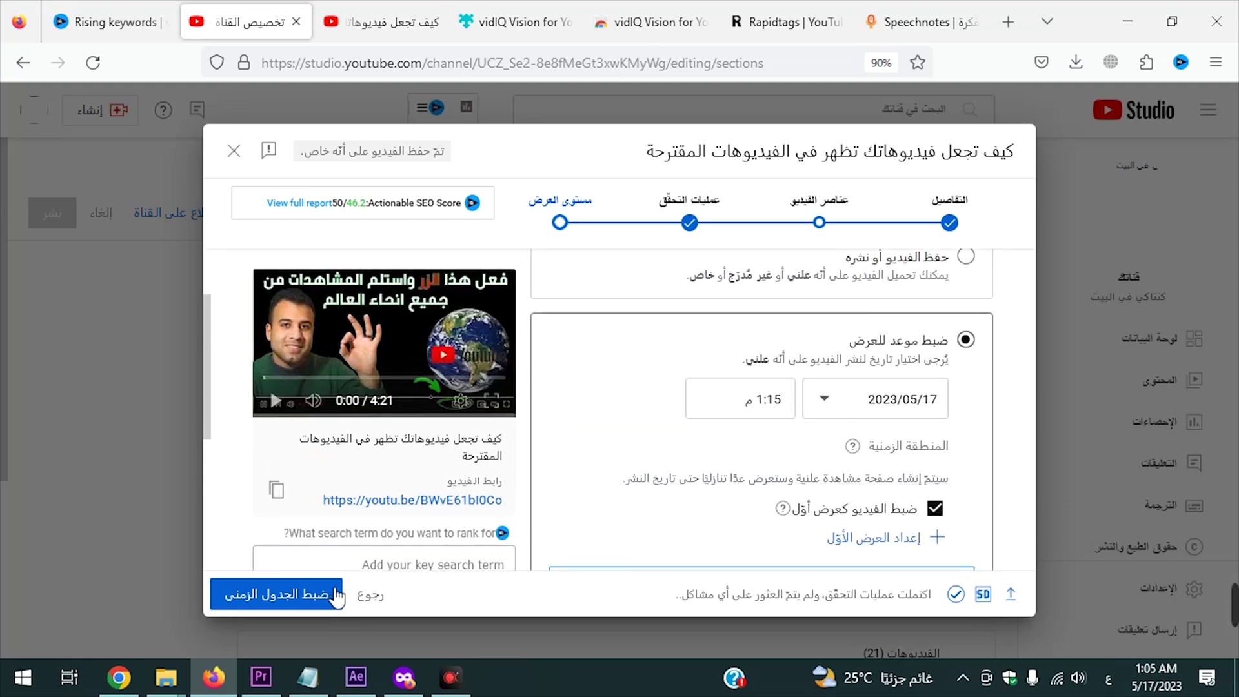
Review the subtitle, end screen and card options in the video elements stage of the upload
click(816, 225)
scroll(831, 484, down, 1)
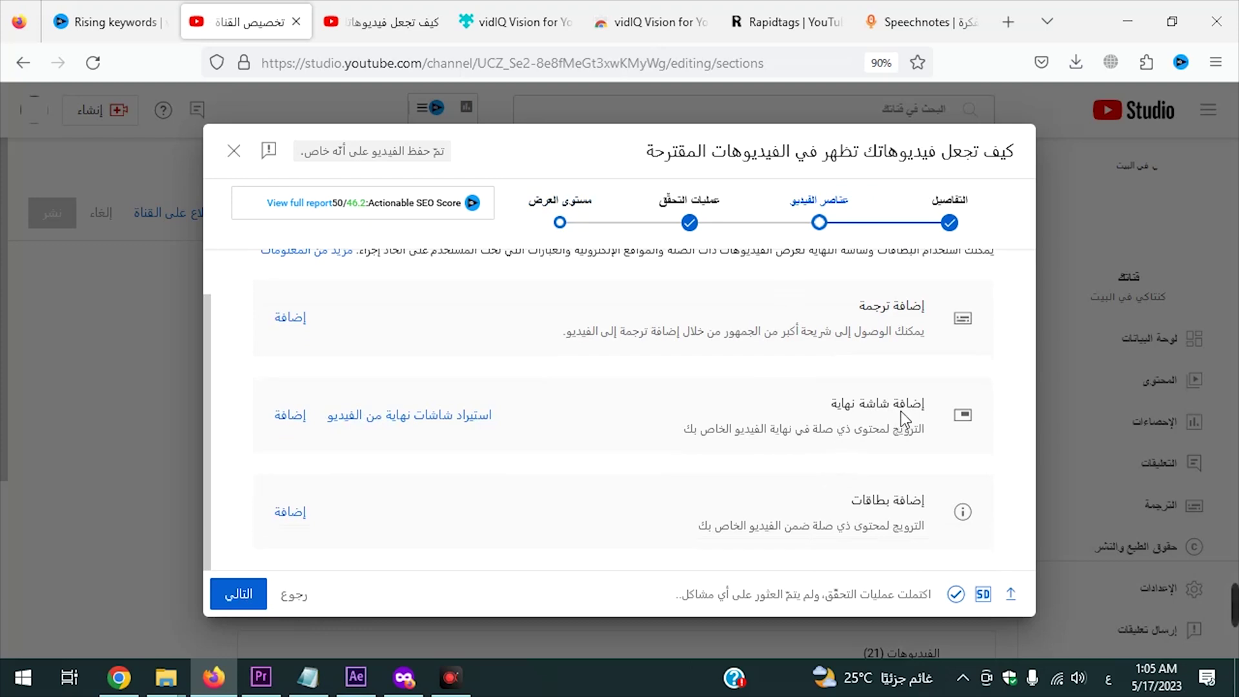
drag(909, 404, 830, 409)
drag(925, 501, 847, 510)
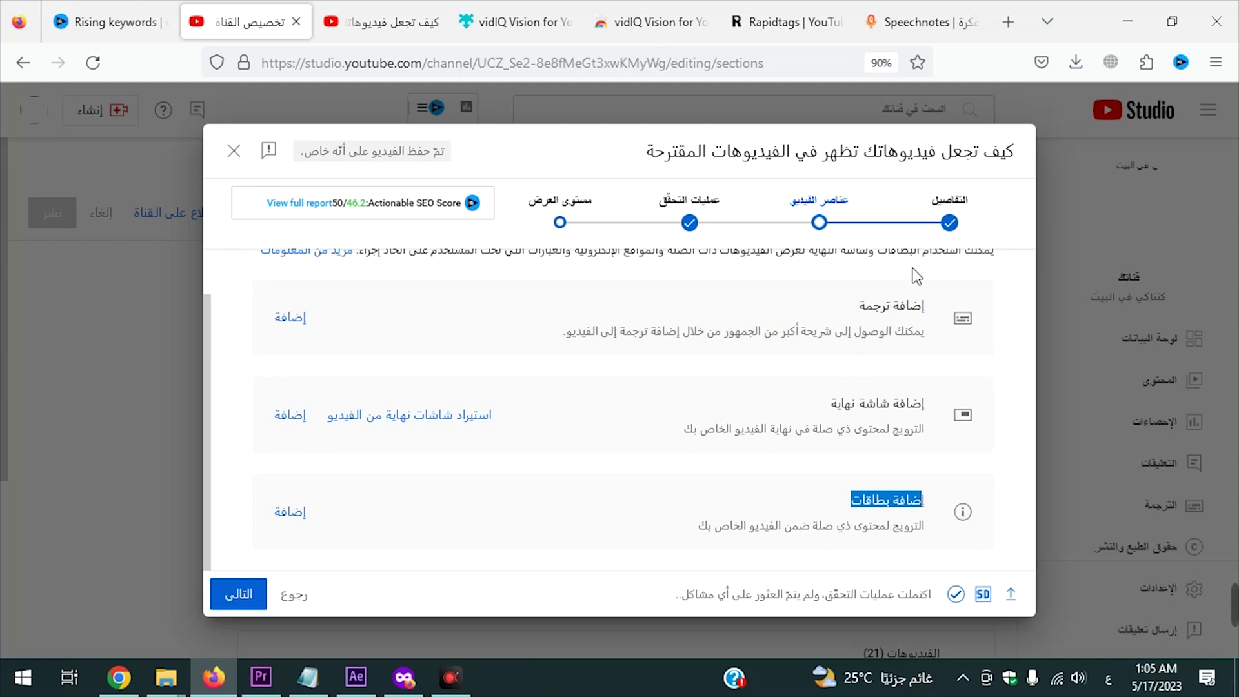
Go back to the upload details and look through the title, description, playlist, audience, automatic chapters and places settings
click(944, 244)
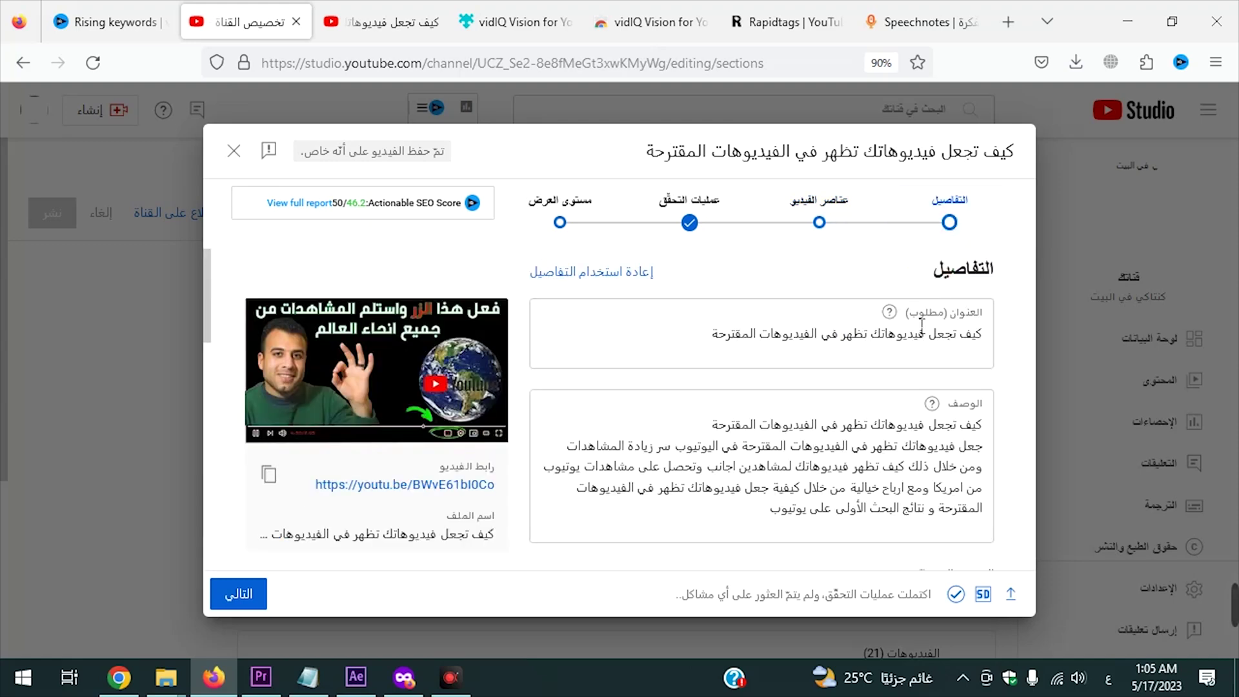
scroll(891, 438, down, 6)
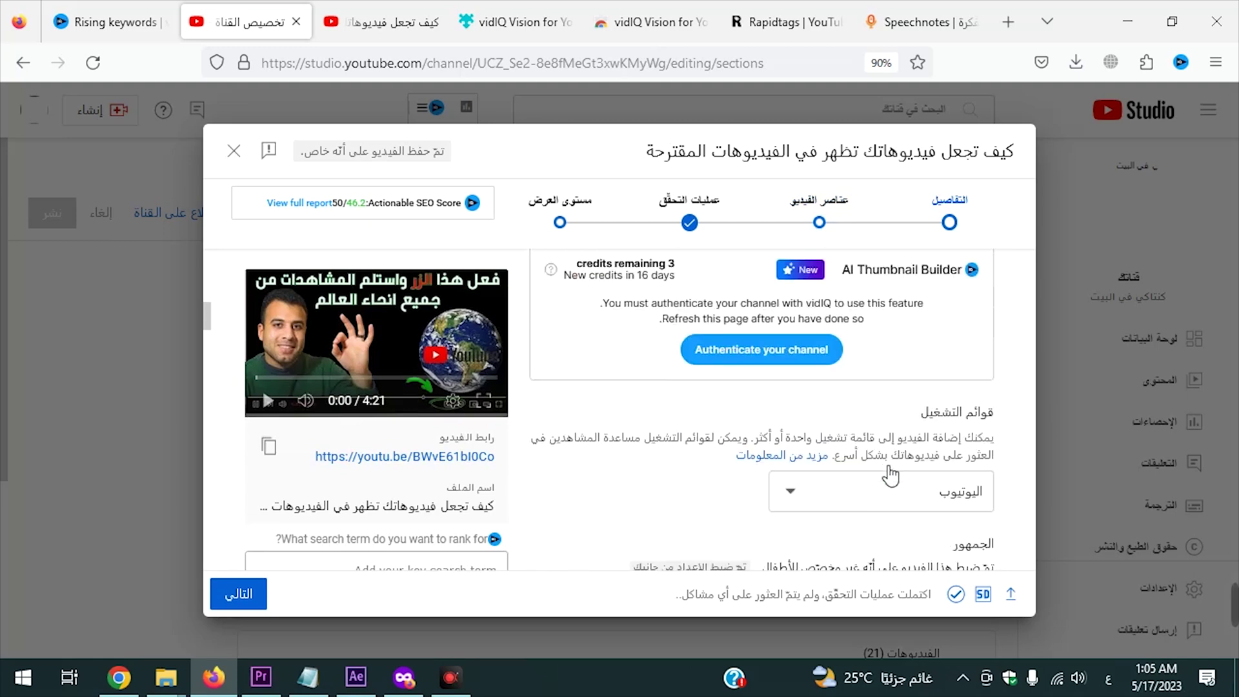
scroll(911, 416, down, 3)
scroll(965, 433, down, 6)
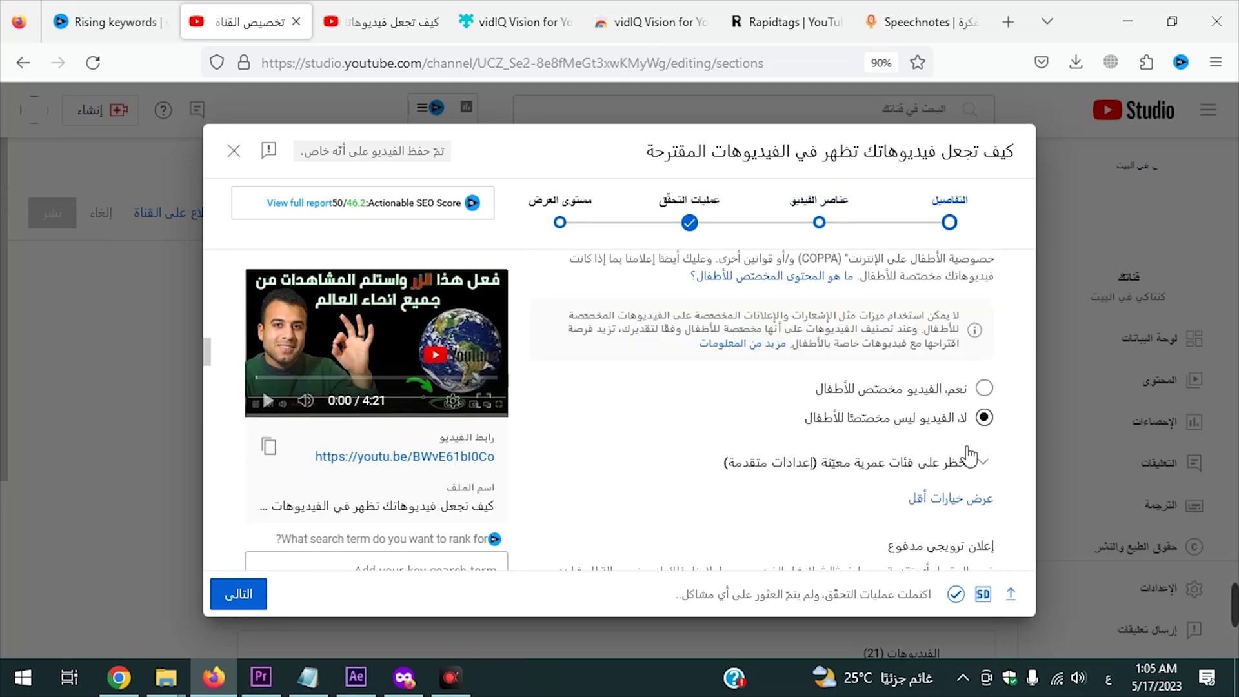
scroll(966, 452, down, 2)
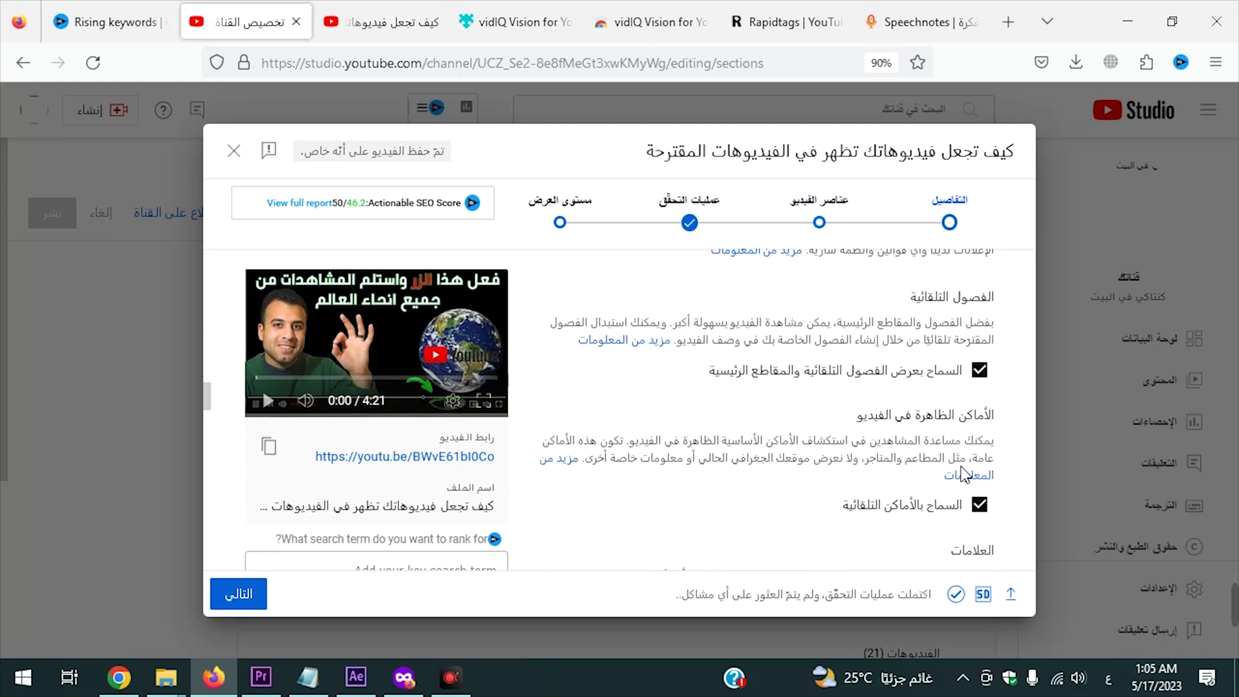
scroll(967, 479, down, 3)
Look over the video elements again and examine the copyright result in the checks stage
click(824, 230)
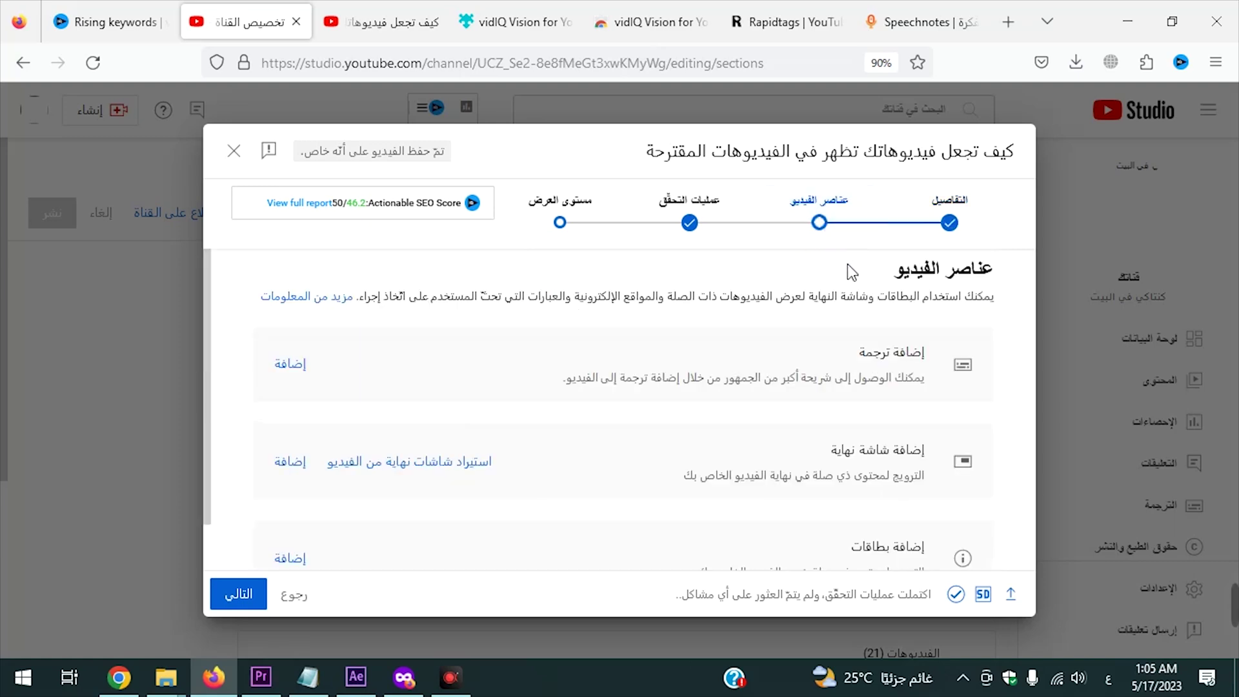
scroll(944, 363, down, 1)
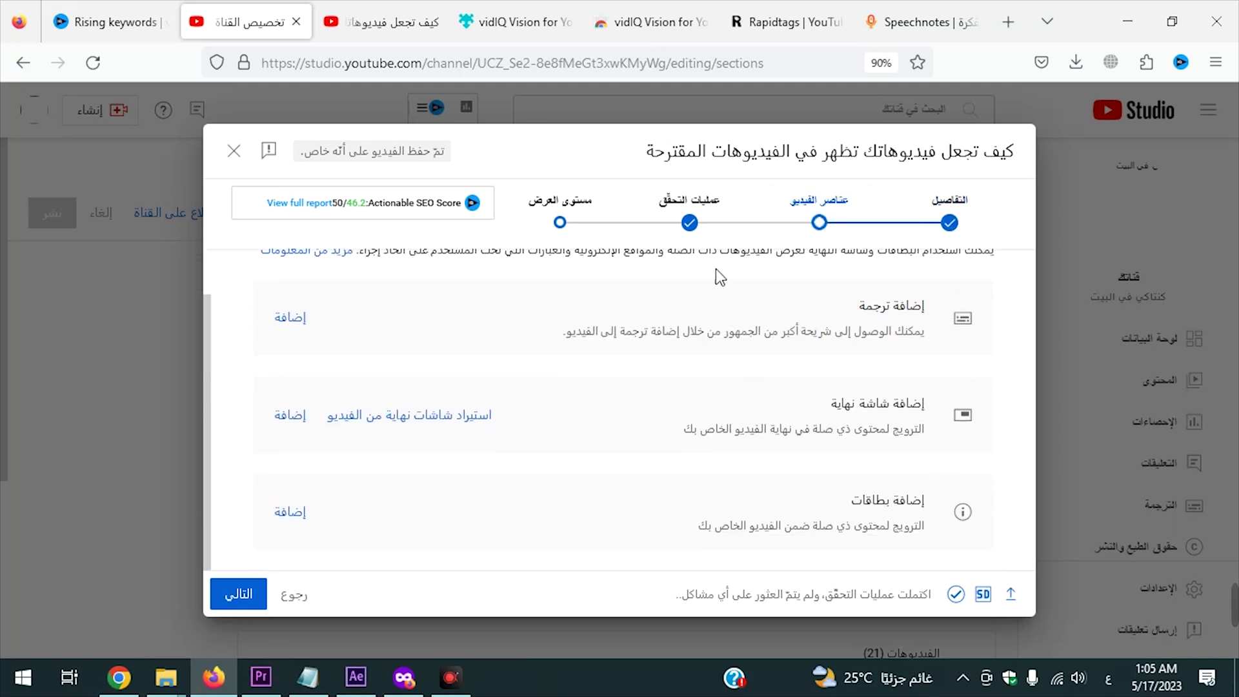
click(702, 232)
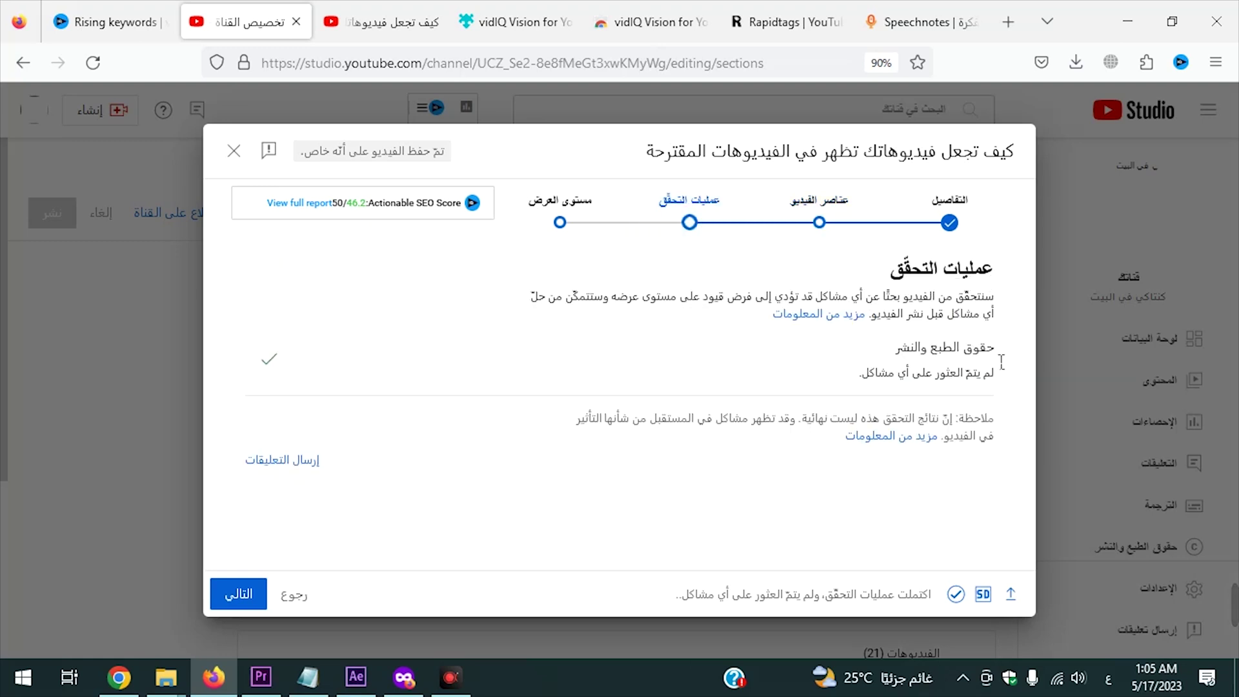
drag(995, 351, 912, 358)
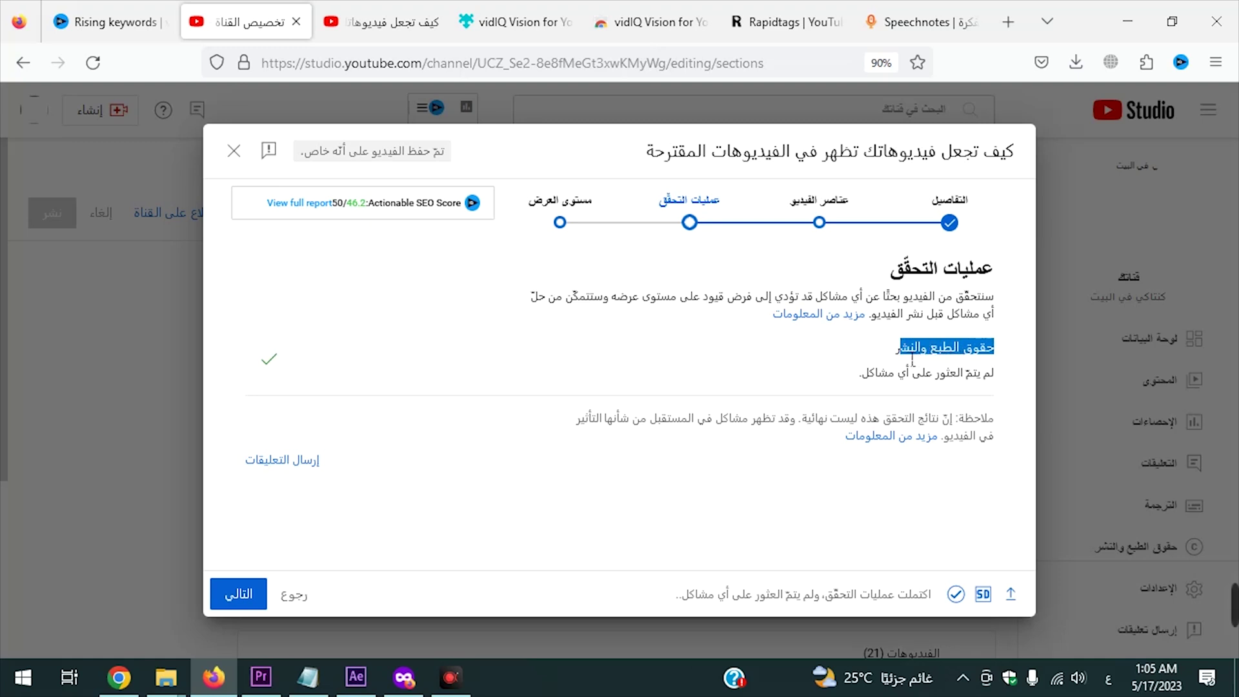
Review the scheduled date, time and premiere option in the video's visibility settings
click(560, 222)
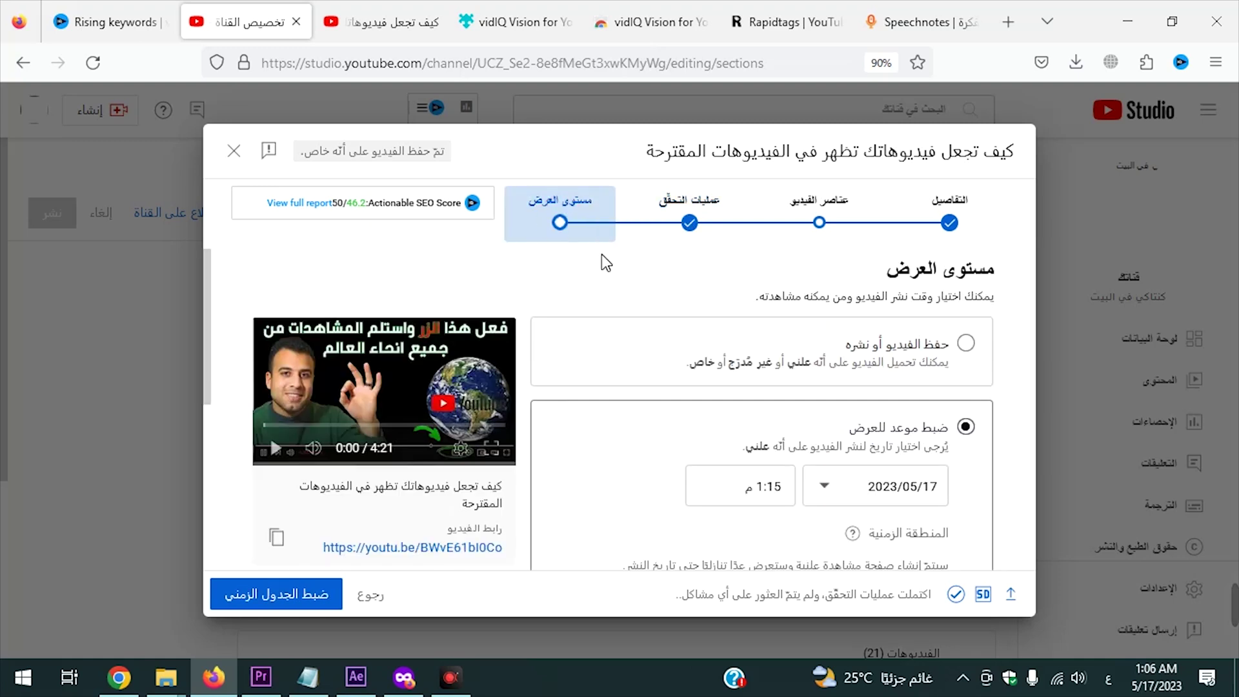
click(877, 431)
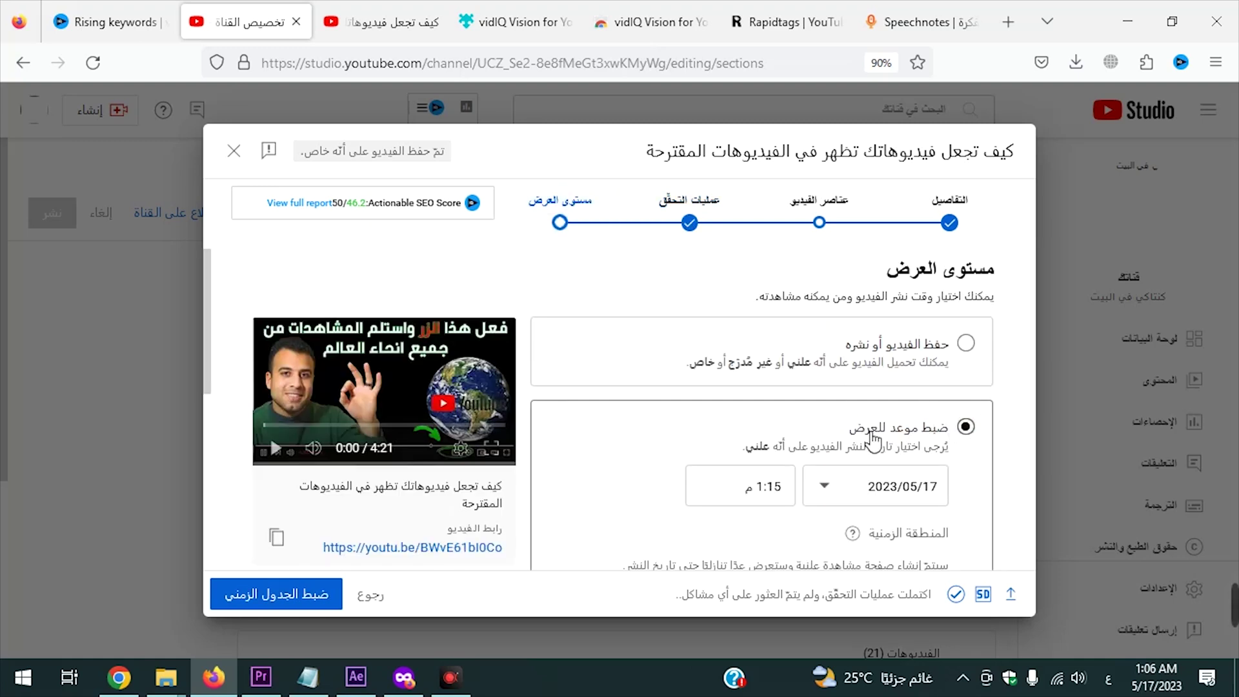
scroll(655, 503, down, 2)
click(934, 509)
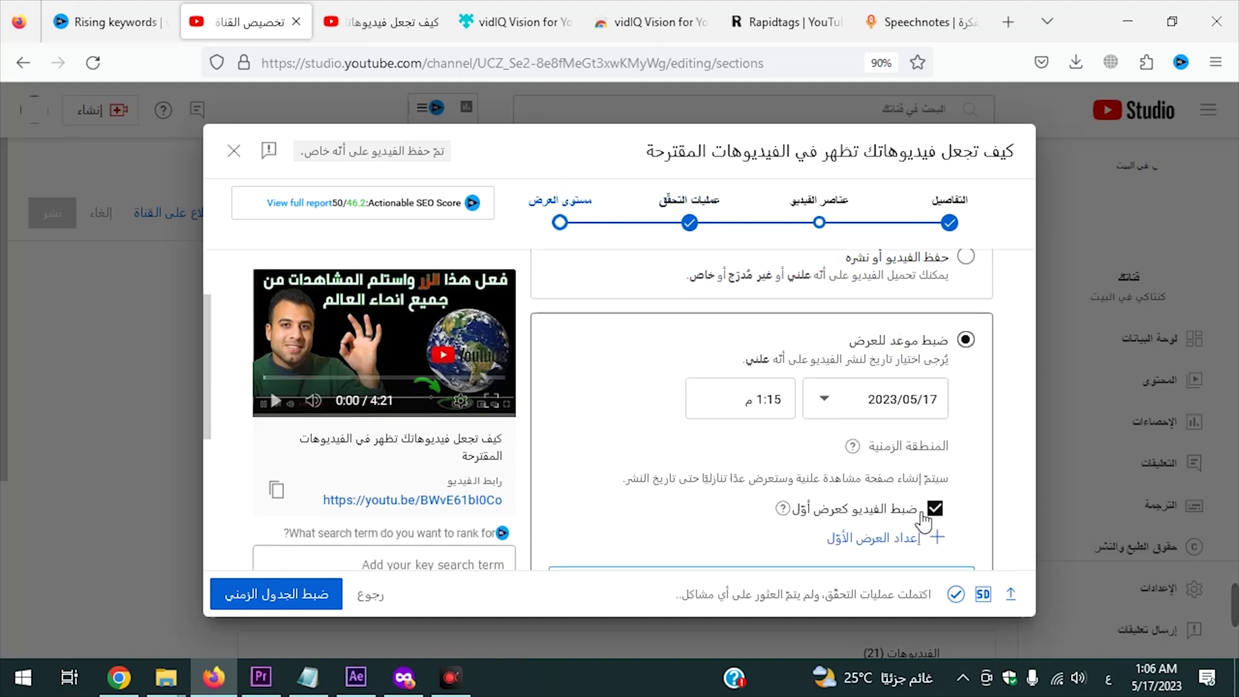
drag(943, 488, 707, 492)
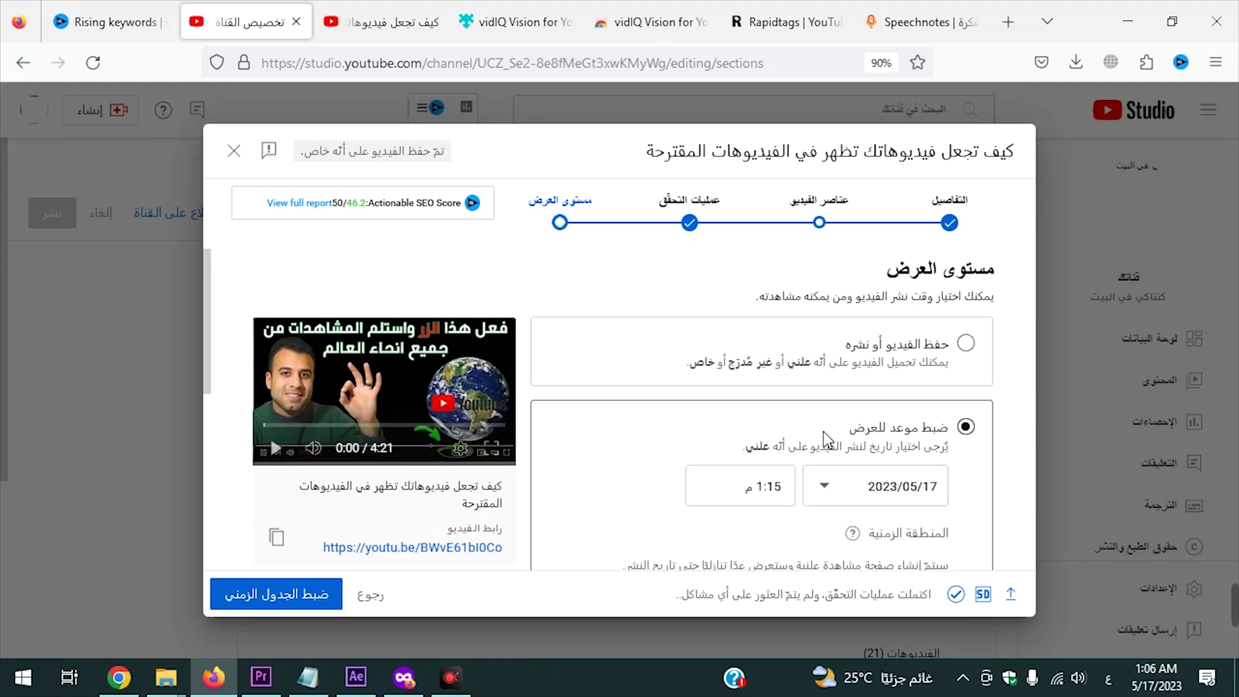
scroll(811, 458, down, 3)
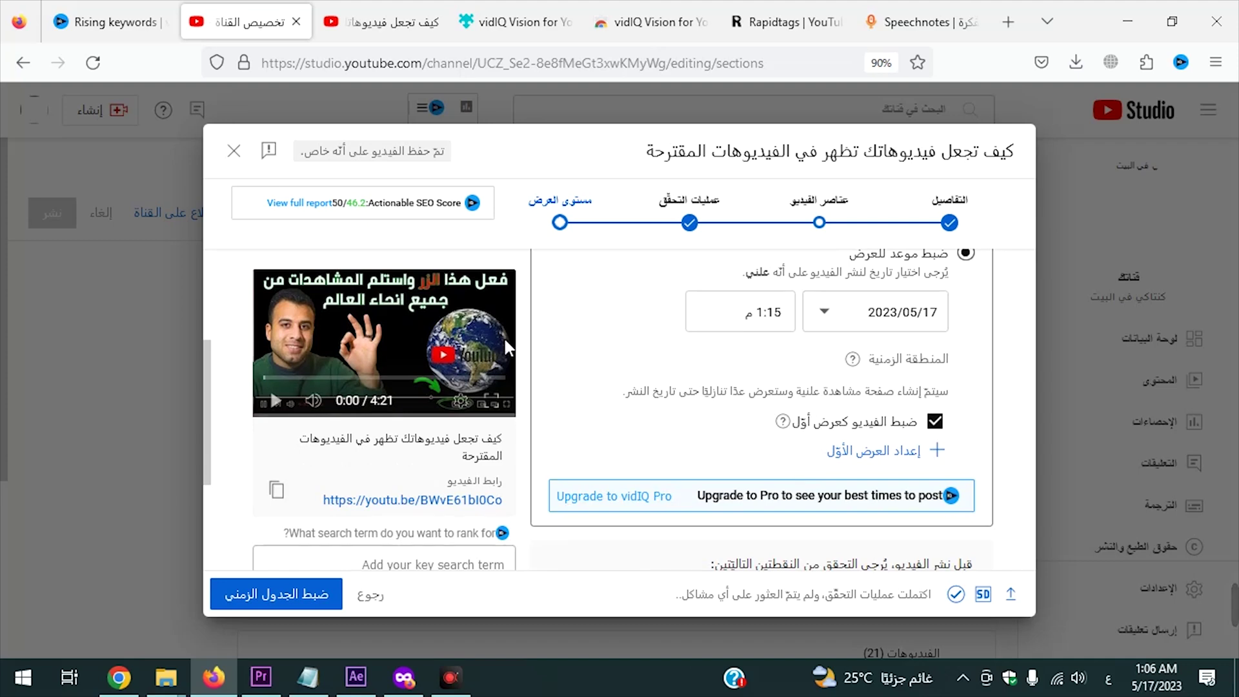
scroll(679, 403, up, 3)
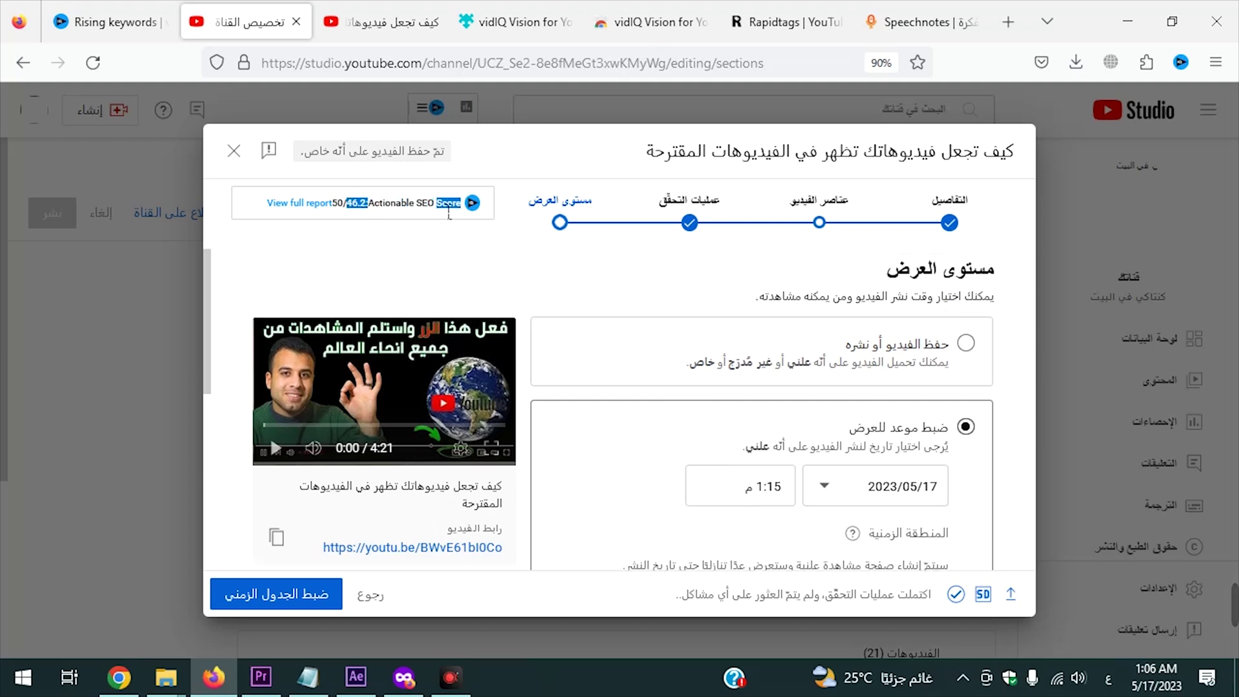
Open the full vidIQ SEO report and examine its actionable scores for tags, title and description keywords
click(319, 205)
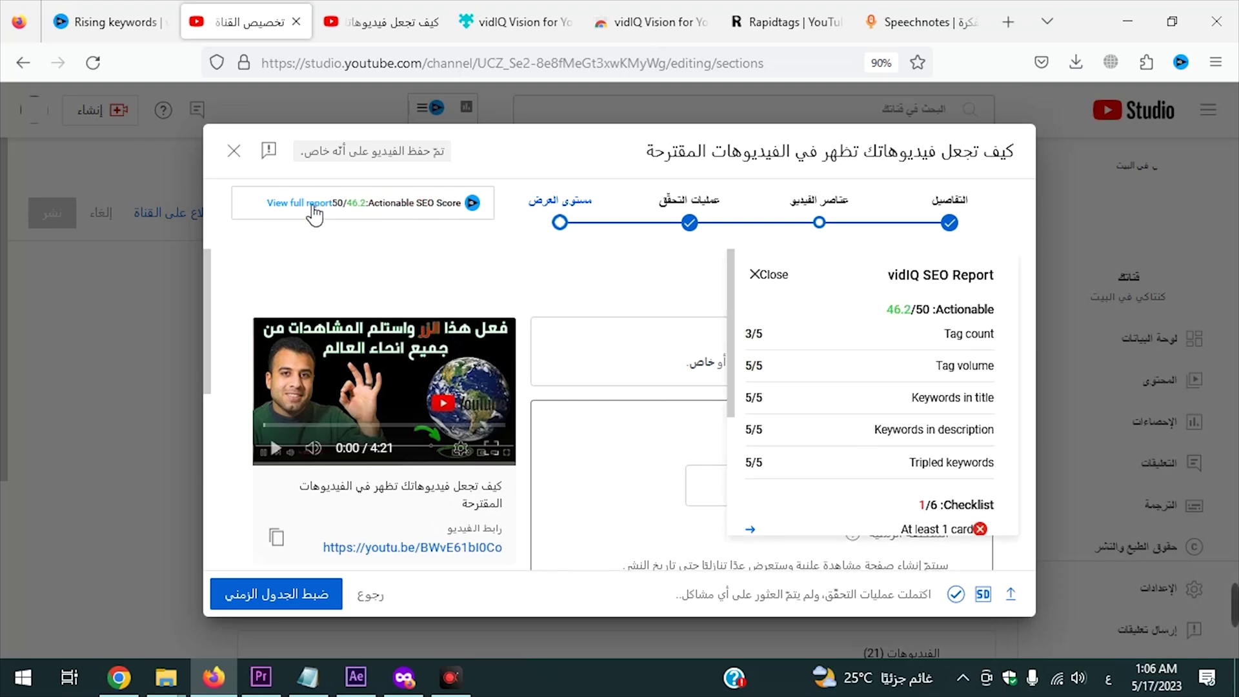
click(307, 215)
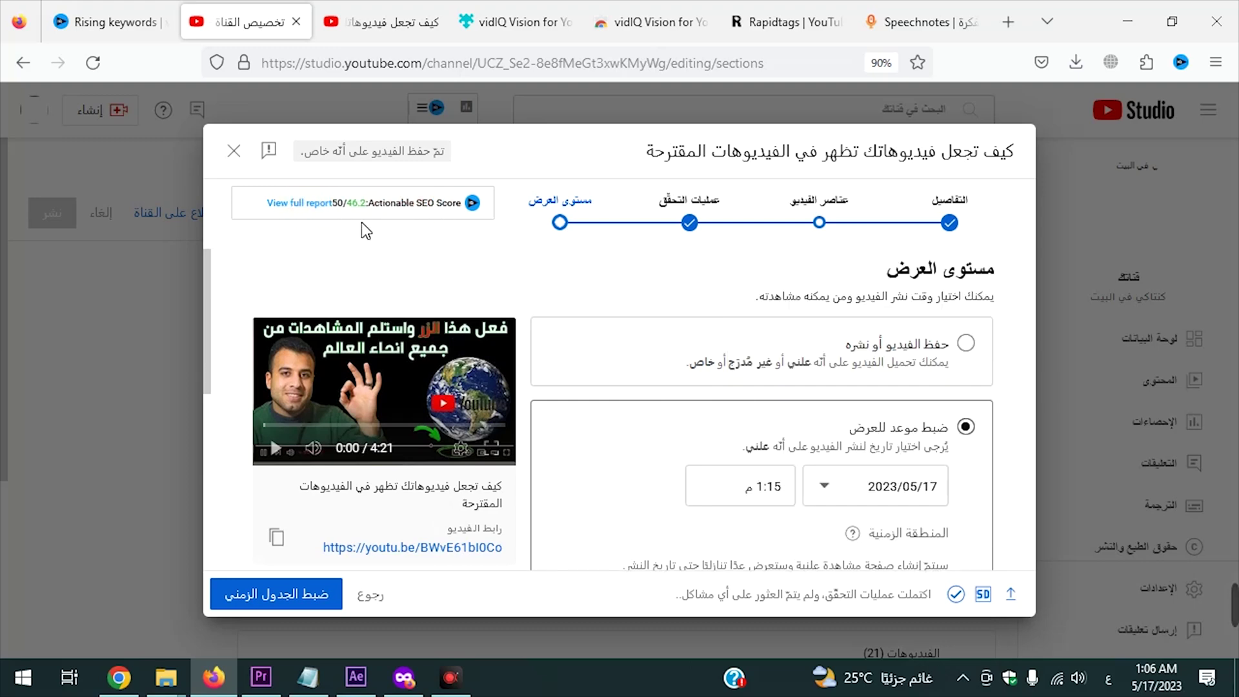
scroll(523, 332, down, 4)
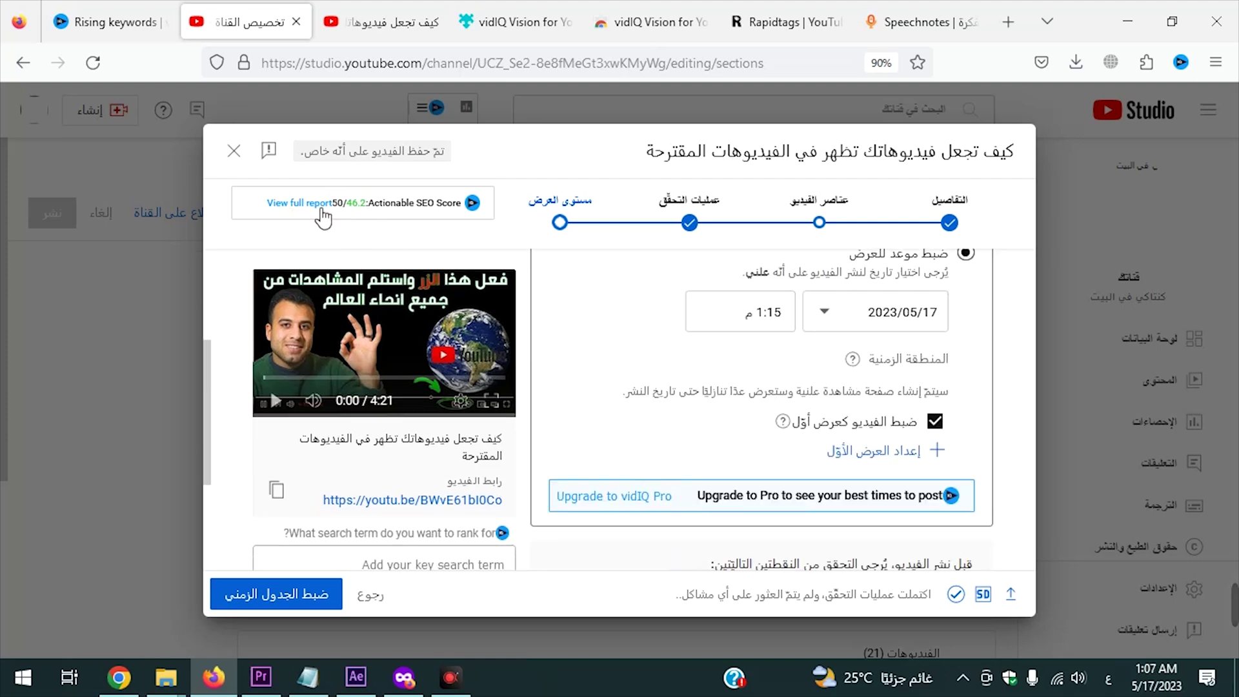
click(301, 204)
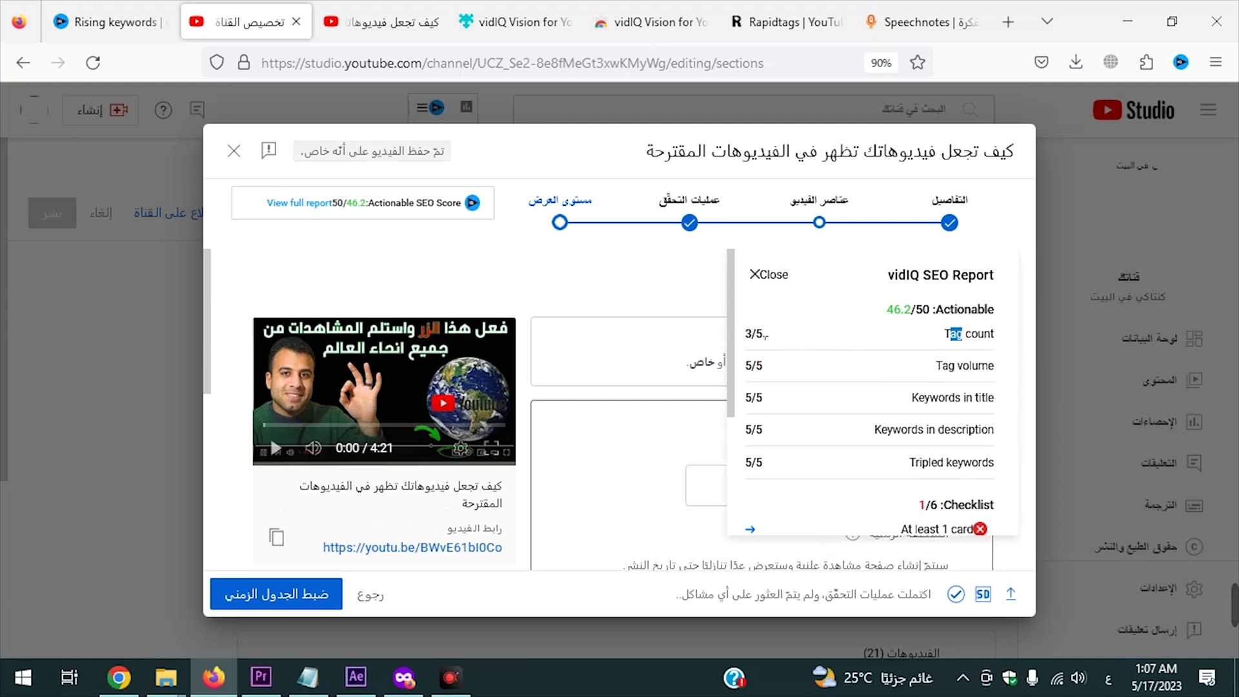
drag(763, 398, 756, 397)
scroll(784, 374, down, 5)
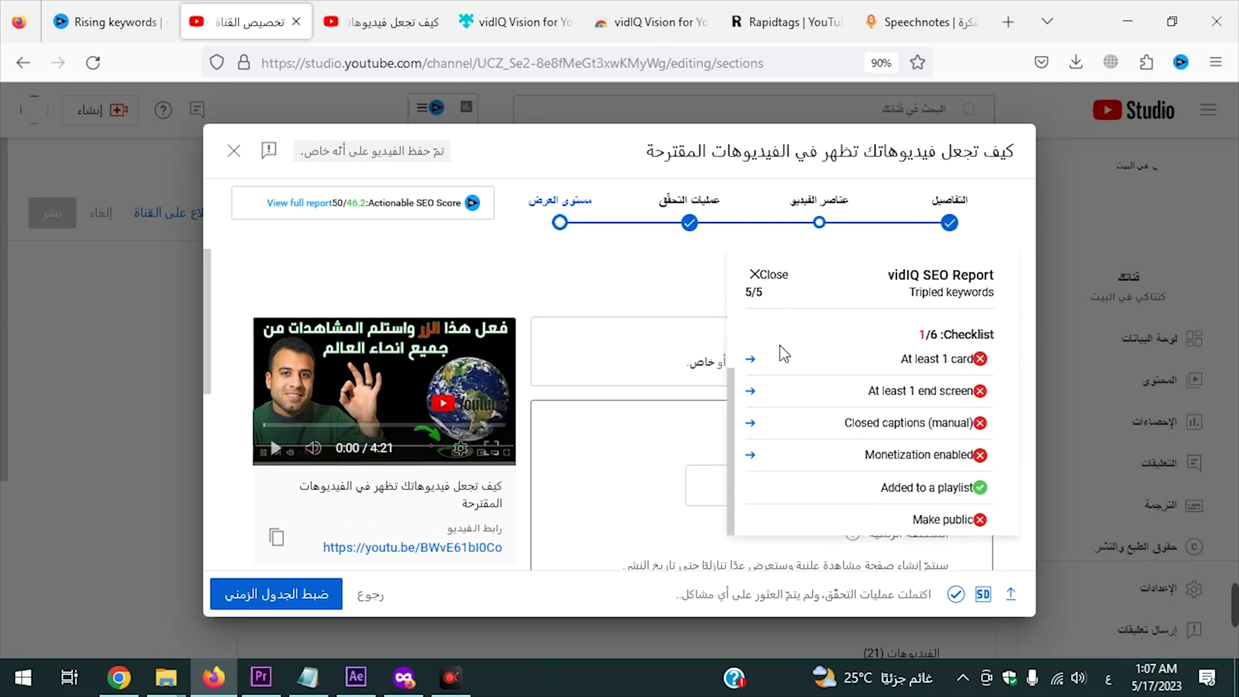
Examine the vidIQ SEO report's checklist items for cards, end screen, closed captions, monetization, playlist and public status
scroll(813, 390, up, 3)
scroll(989, 388, down, 2)
scroll(992, 392, up, 2)
scroll(993, 392, up, 2)
drag(891, 358, 968, 360)
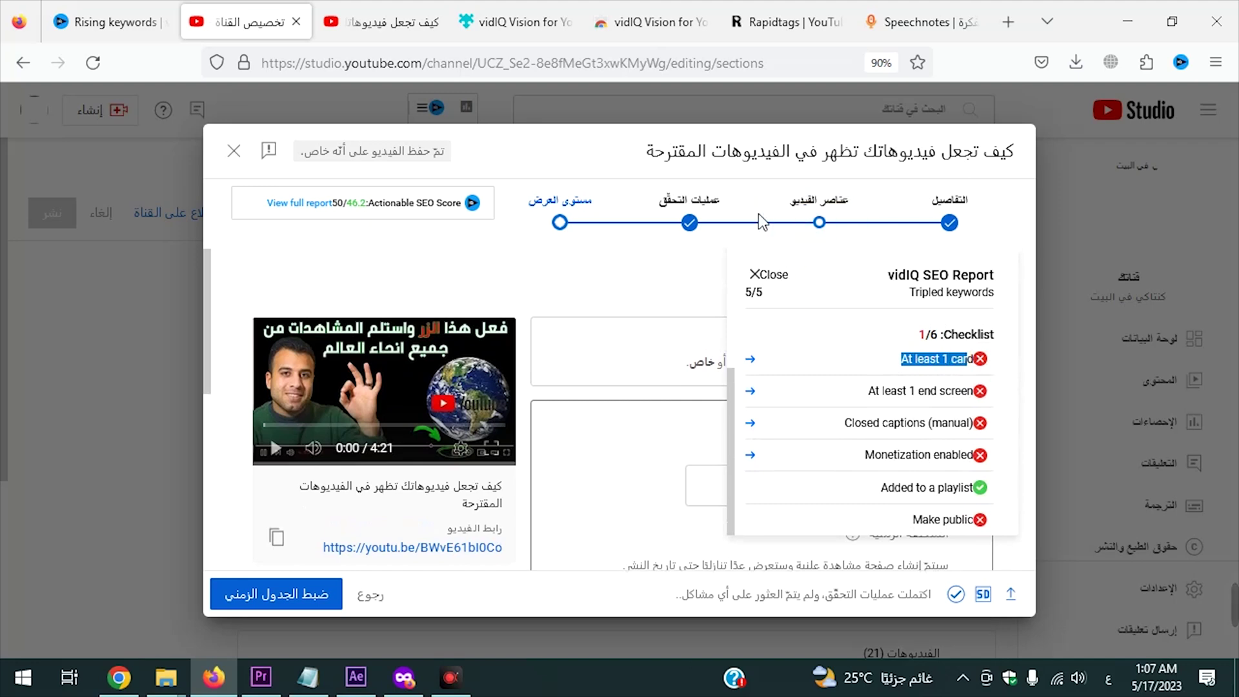
drag(865, 391, 977, 395)
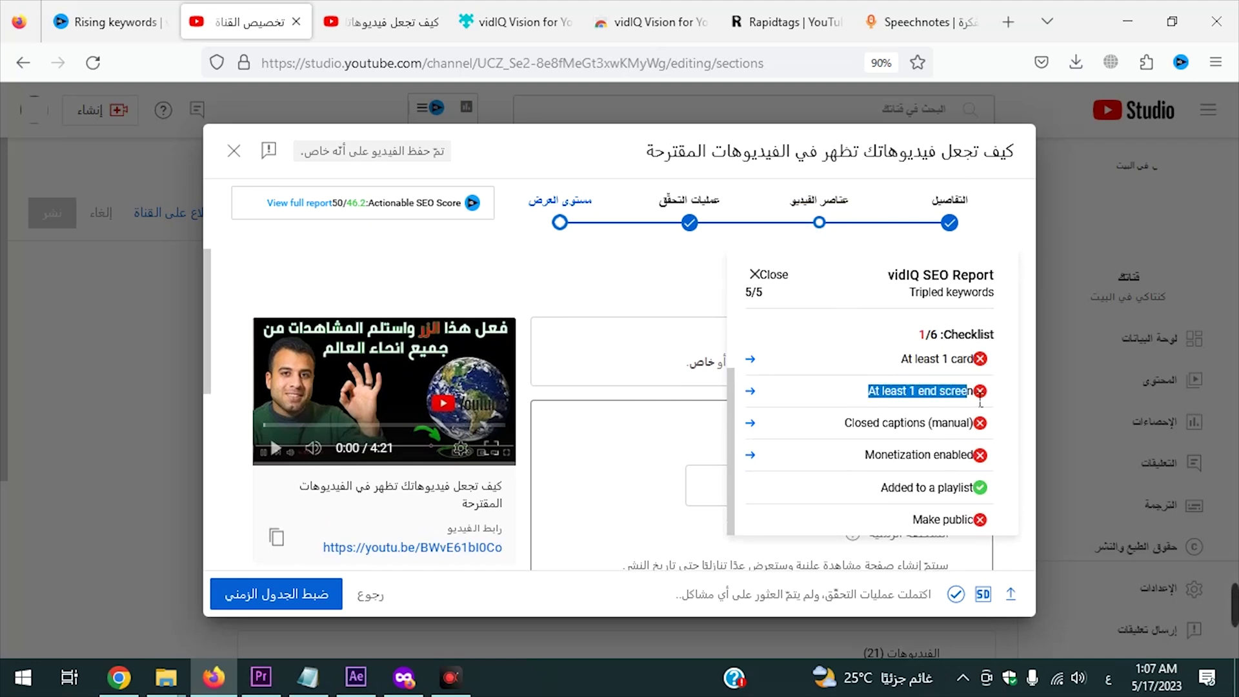
drag(839, 422, 966, 429)
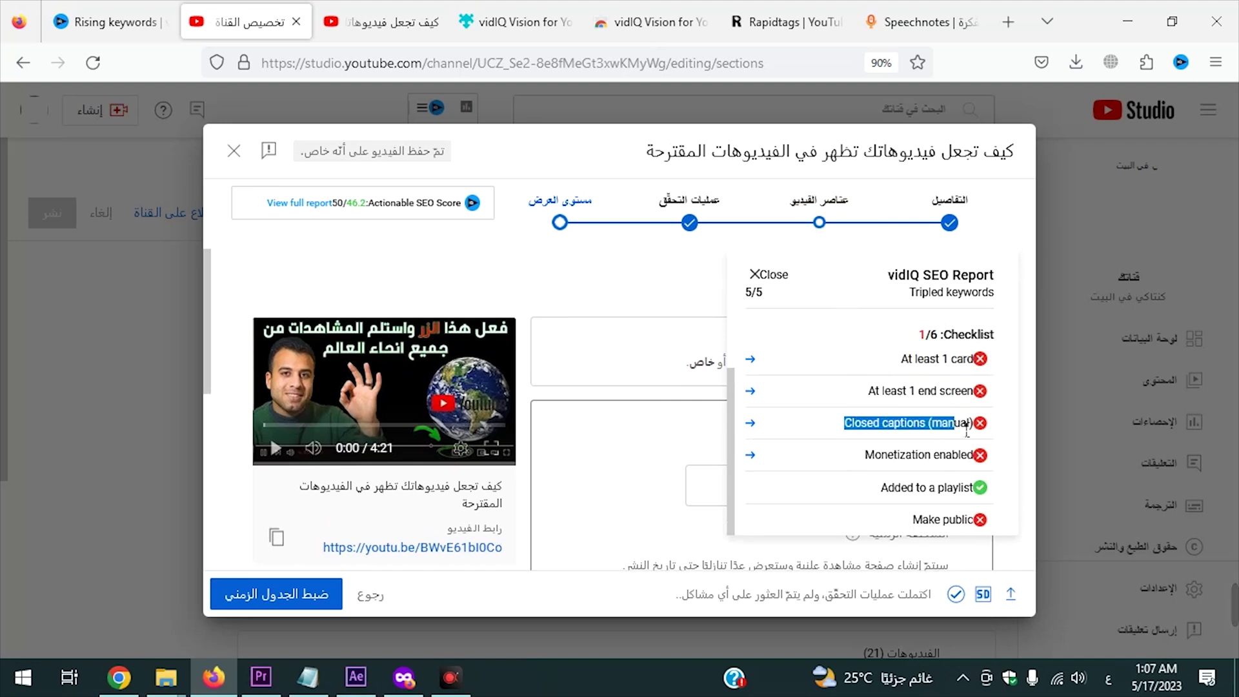
click(903, 439)
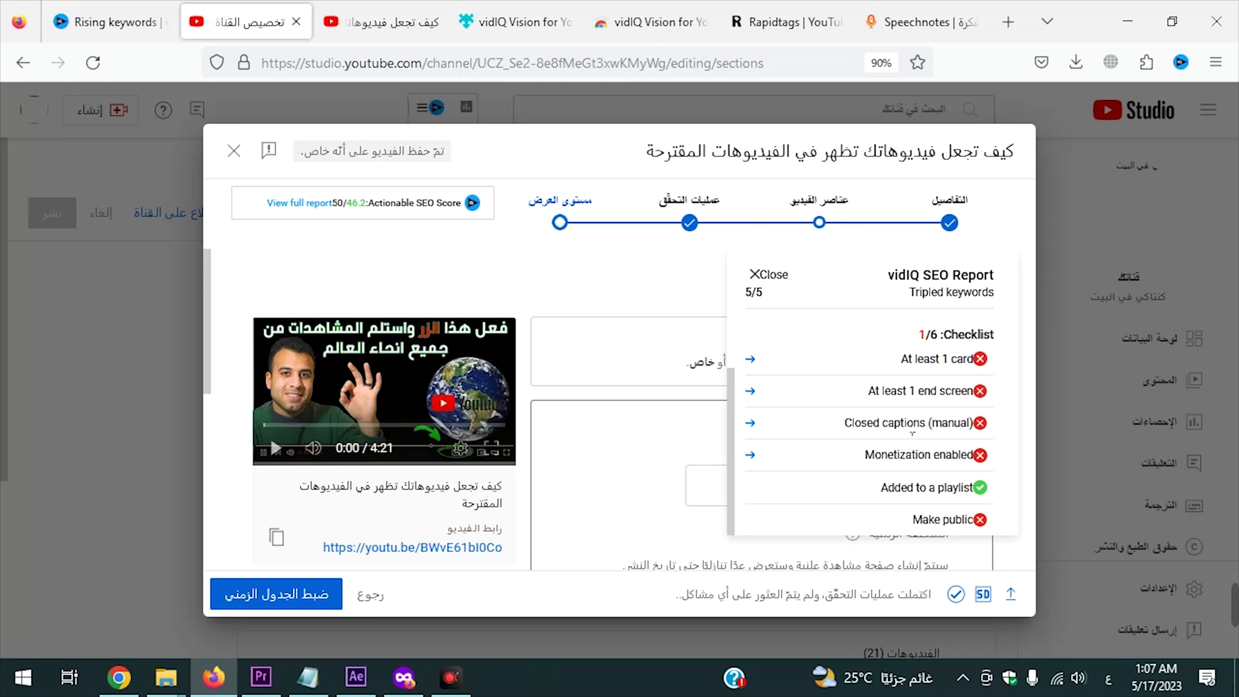
drag(866, 457, 981, 470)
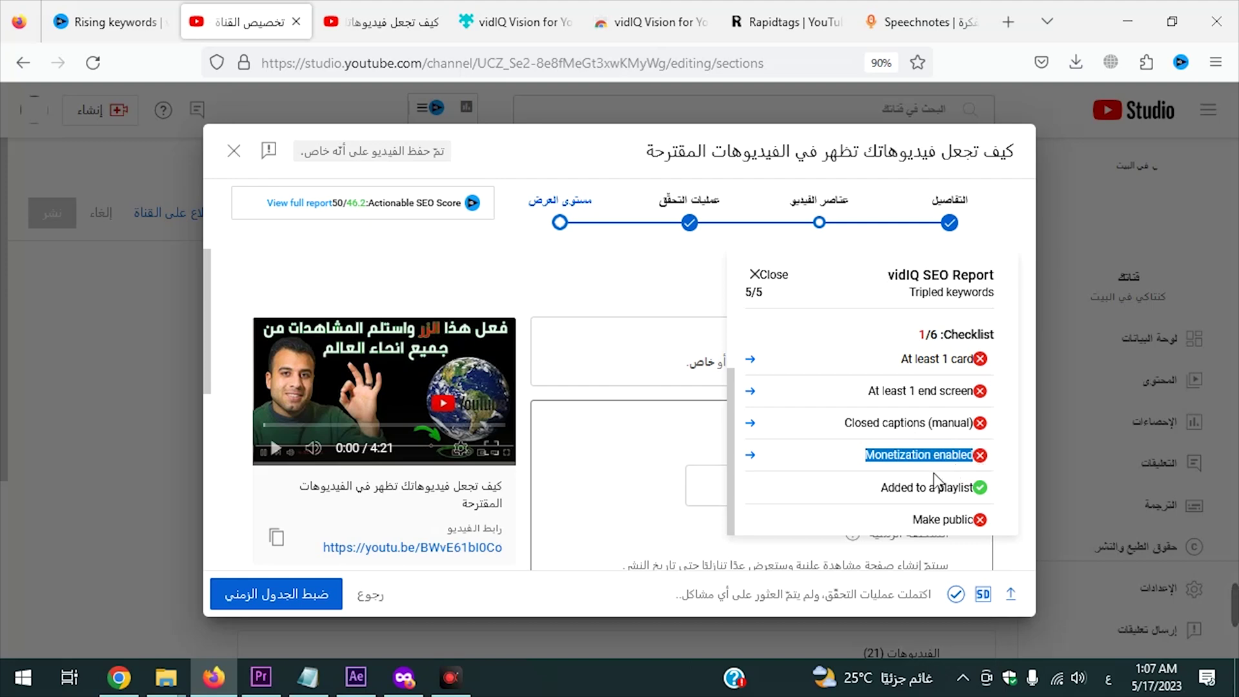
drag(913, 515, 982, 530)
click(962, 525)
click(980, 499)
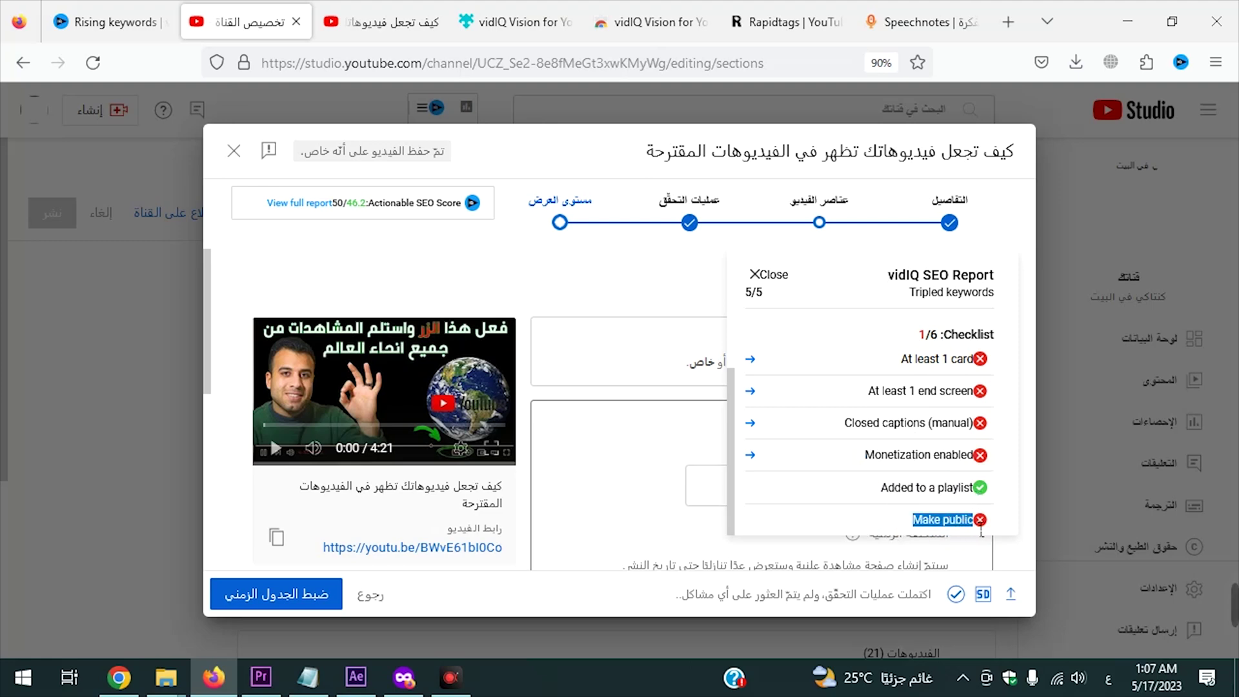
click(522, 519)
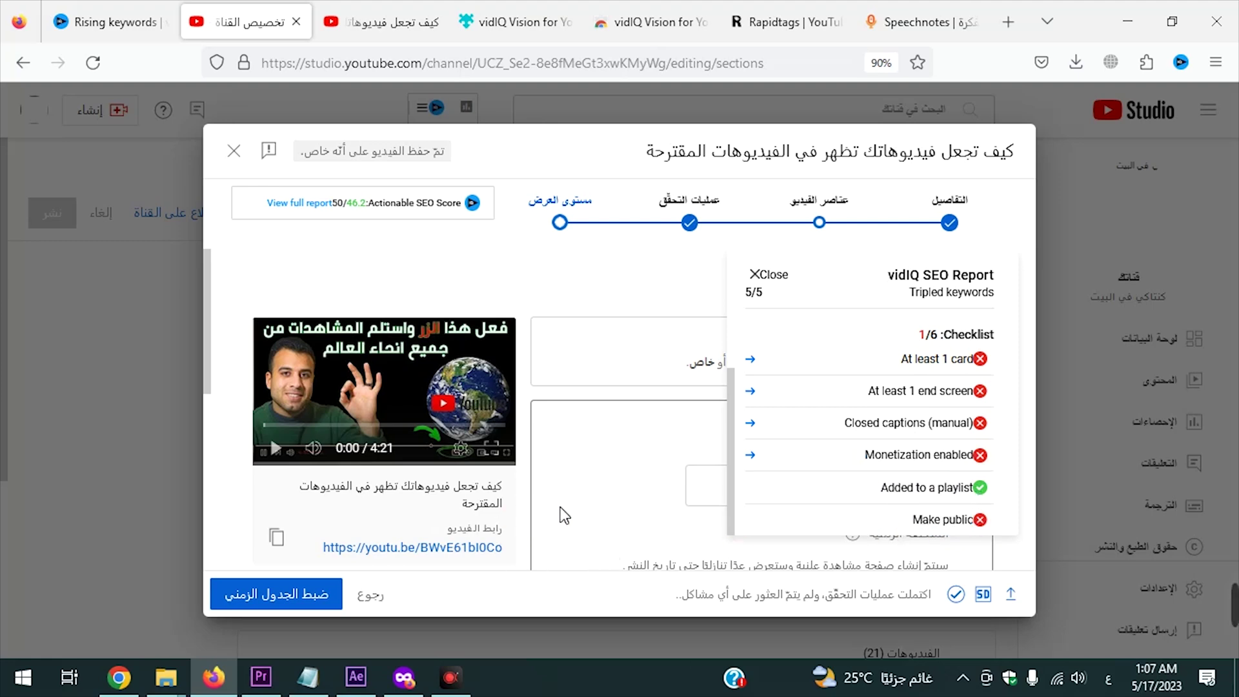
click(451, 268)
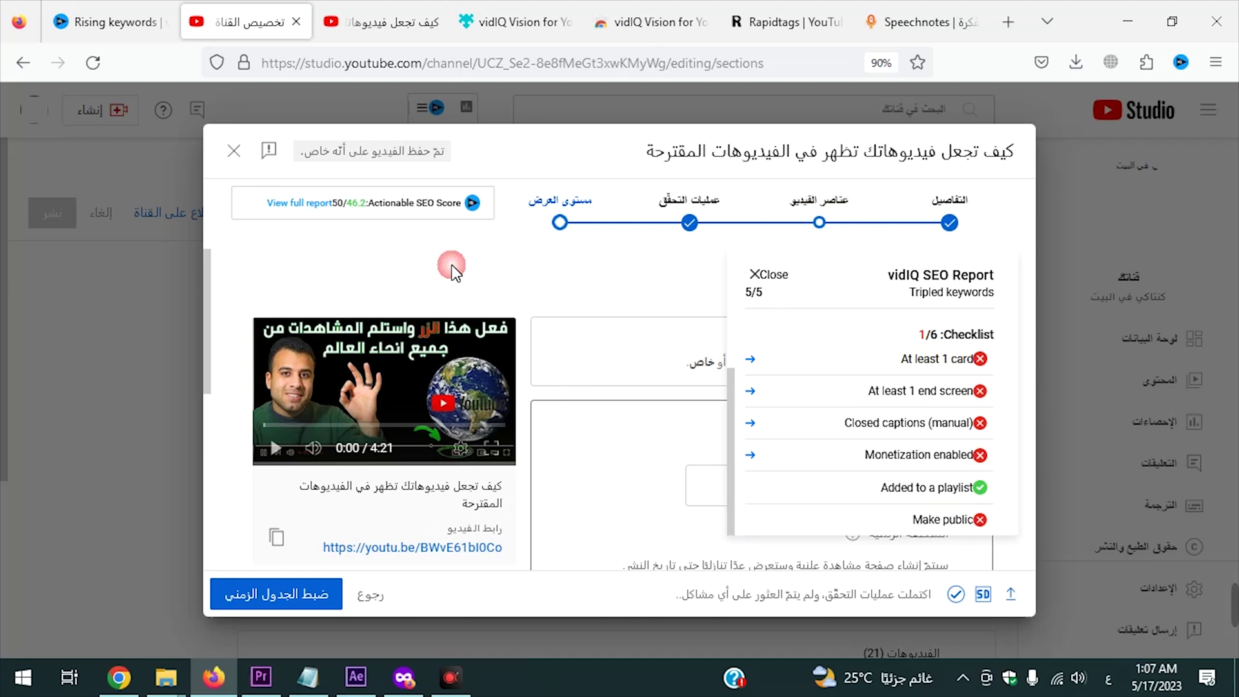